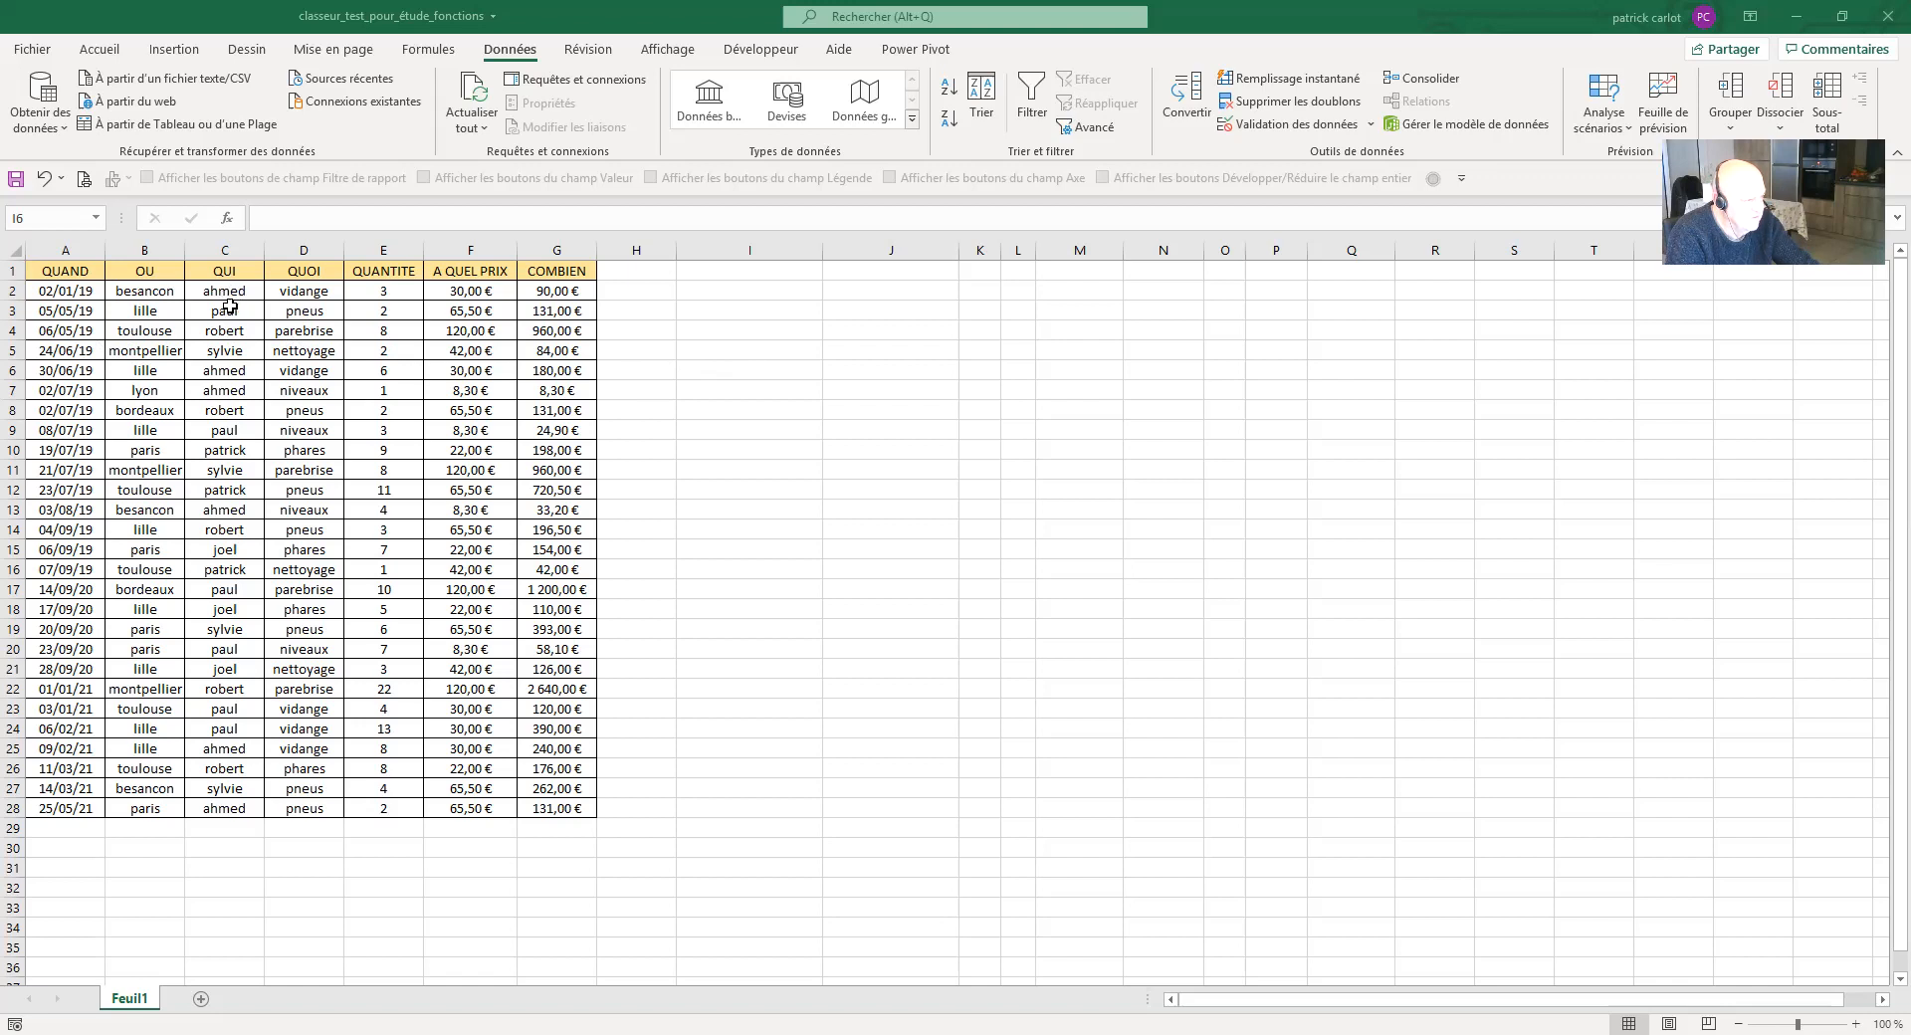
Highlight the cells in C2:C28 equal to the name in C4 with light red fill and dark red text
click(225, 297)
drag(225, 296, 219, 806)
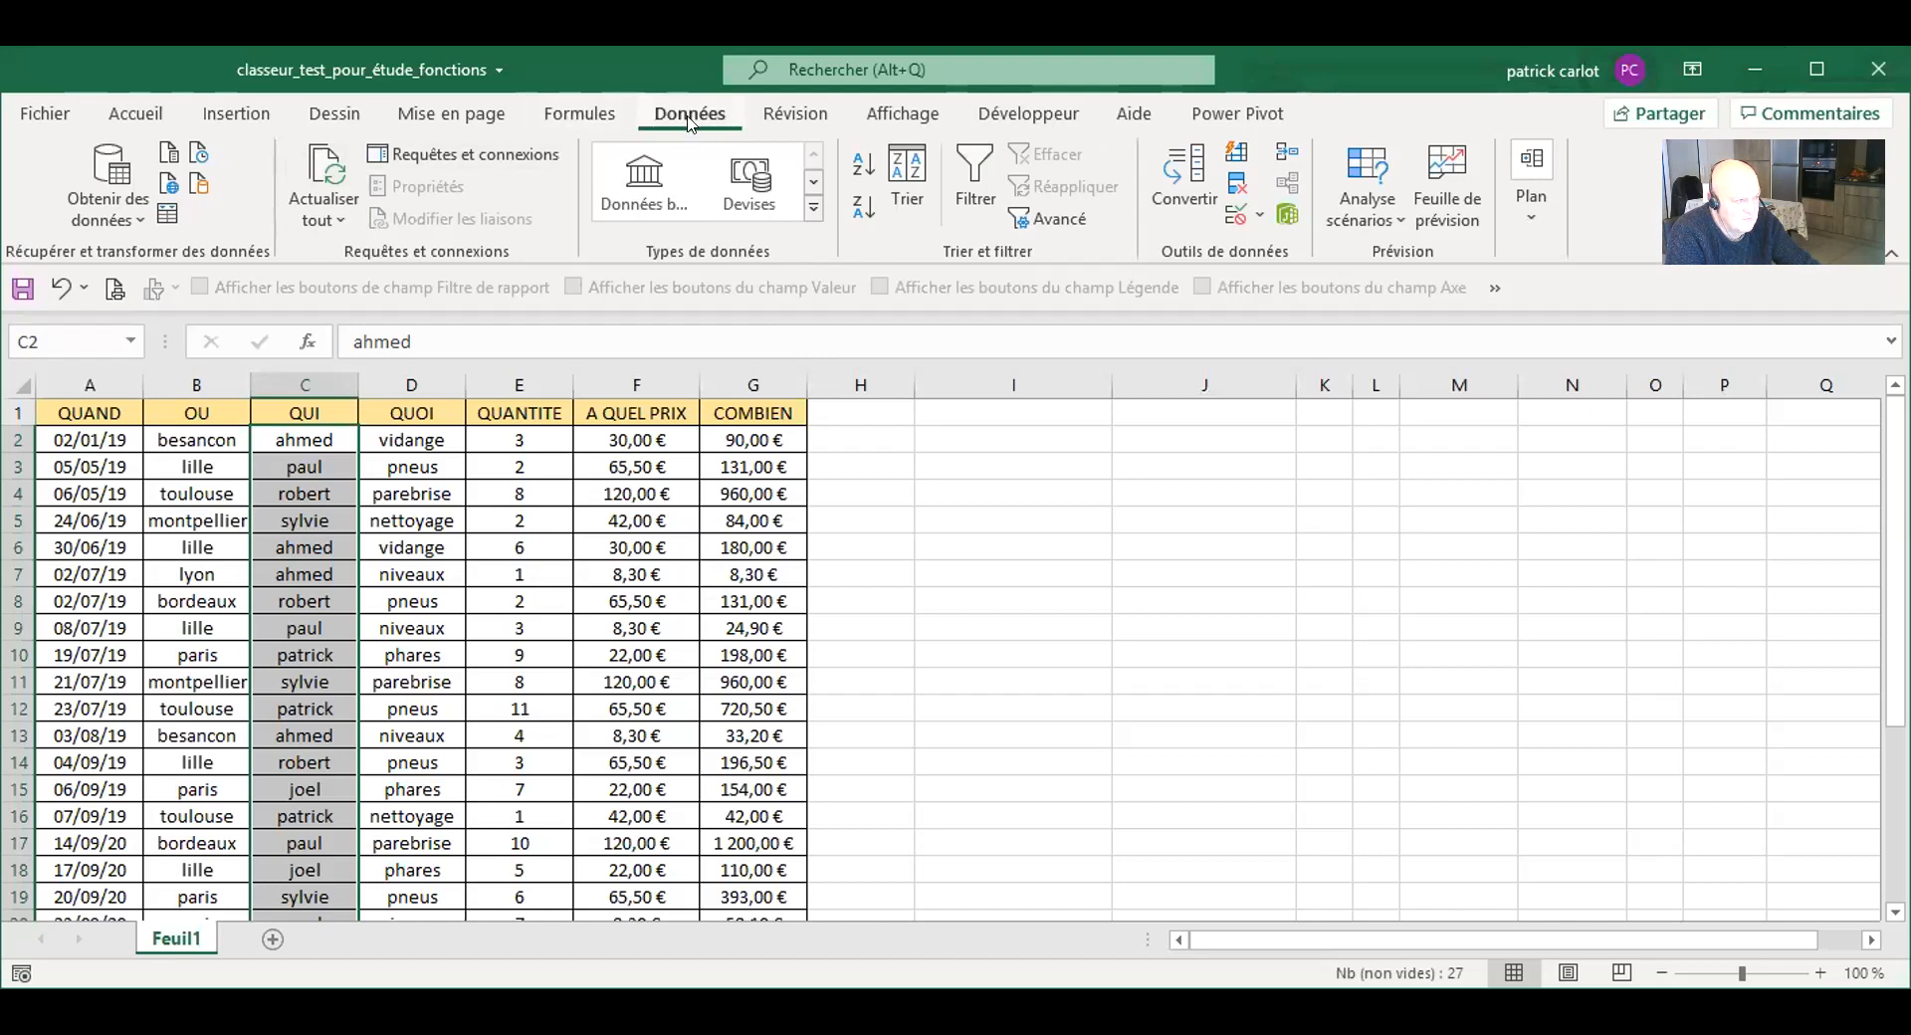
click(132, 116)
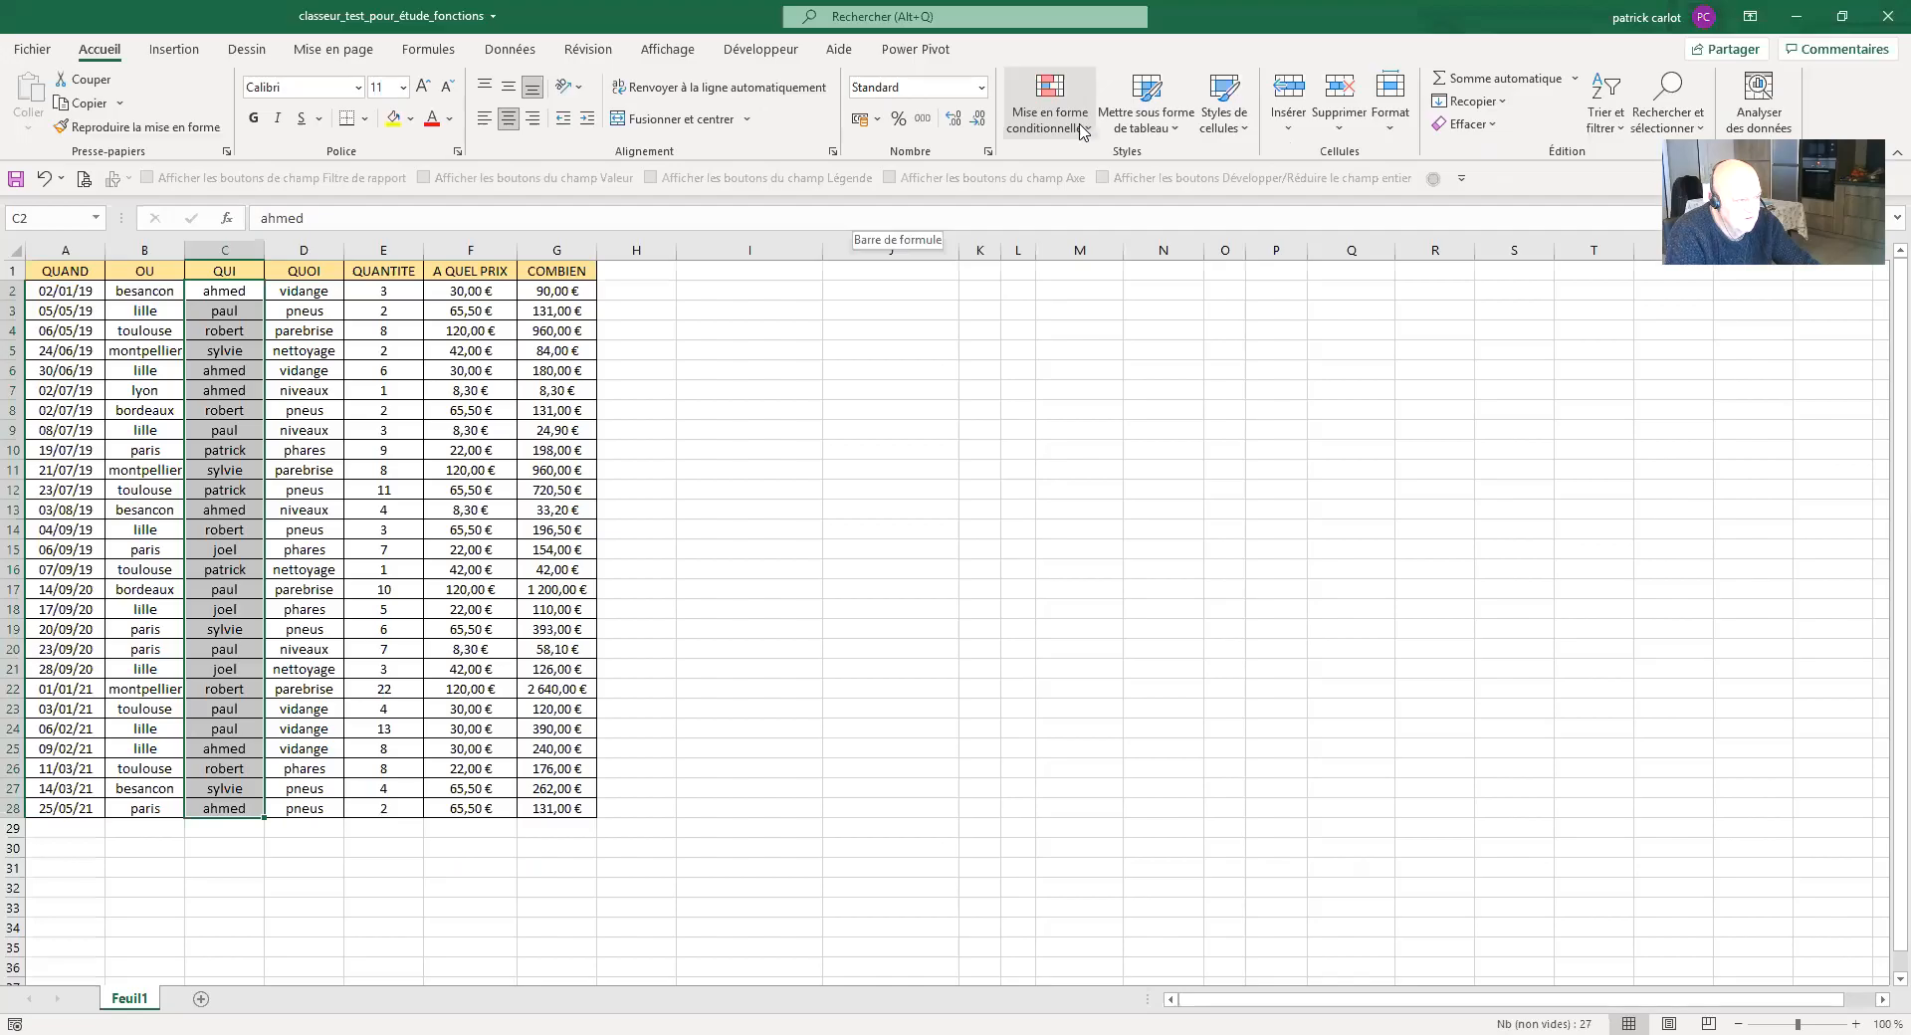
click(1082, 126)
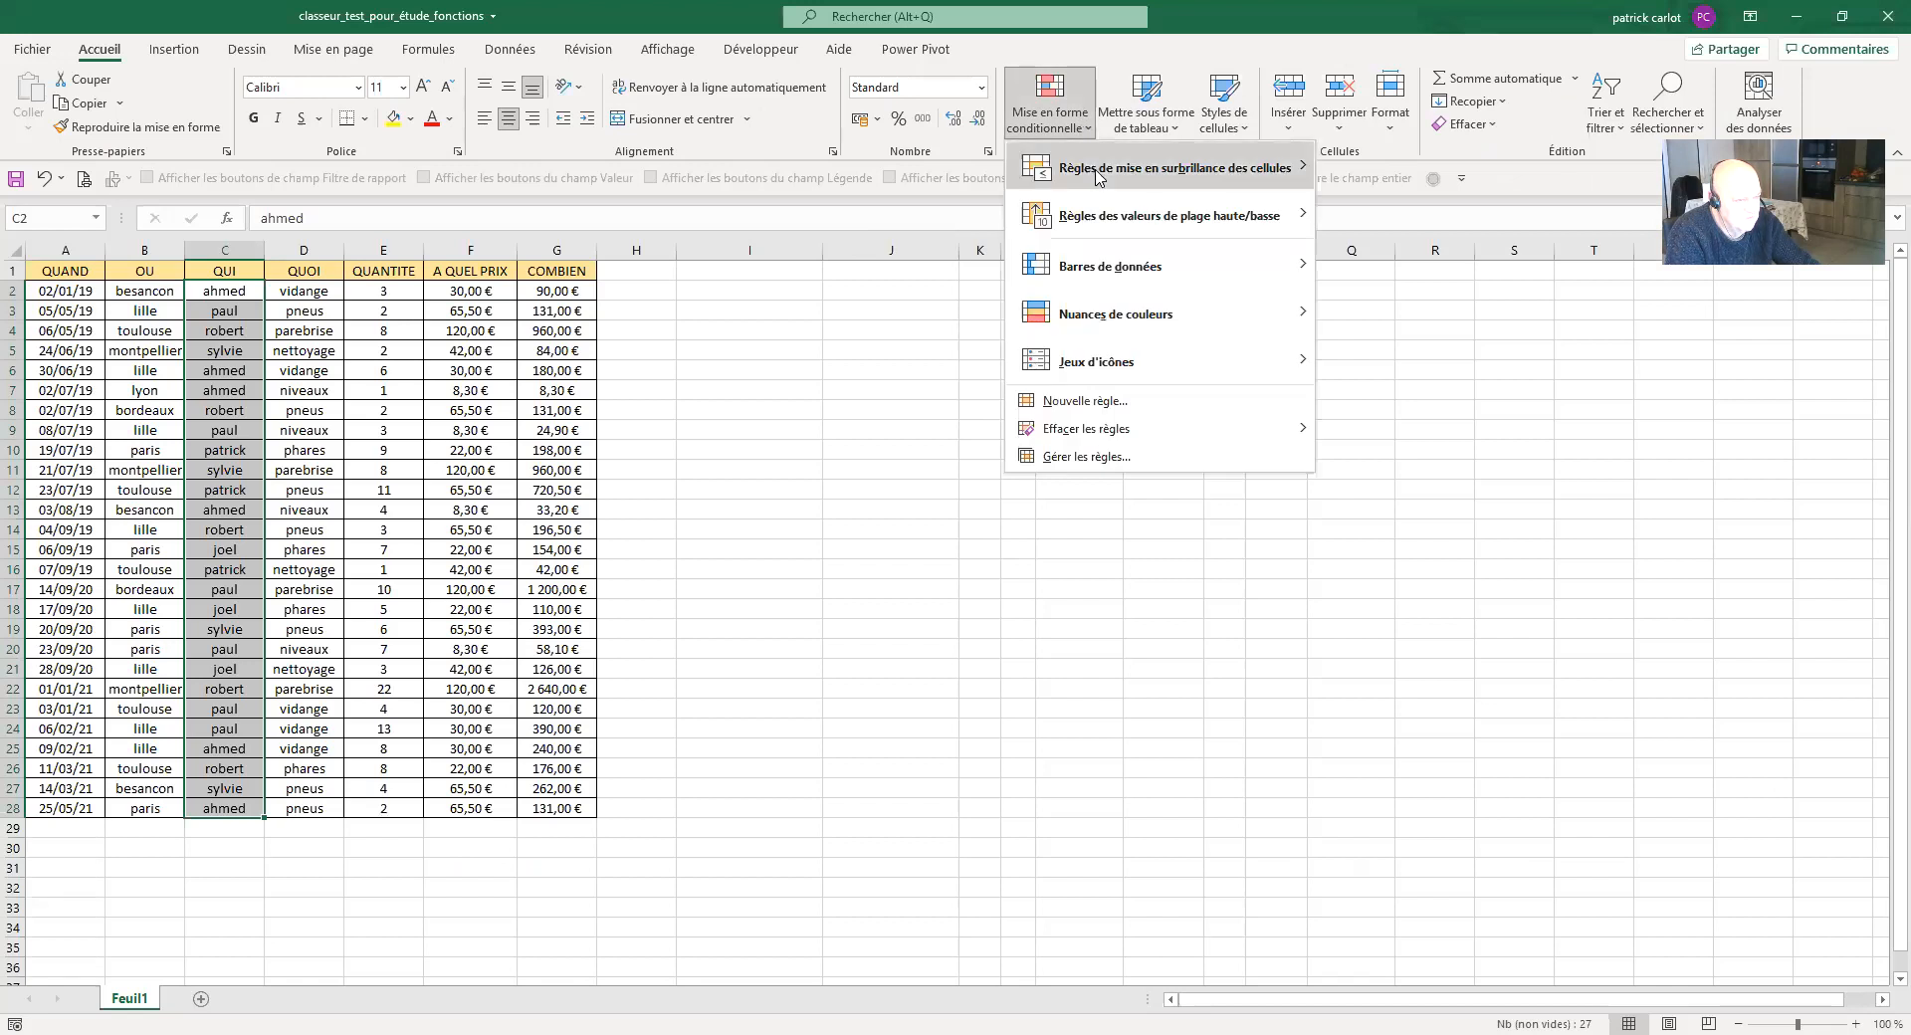
mouse_move(1098, 176)
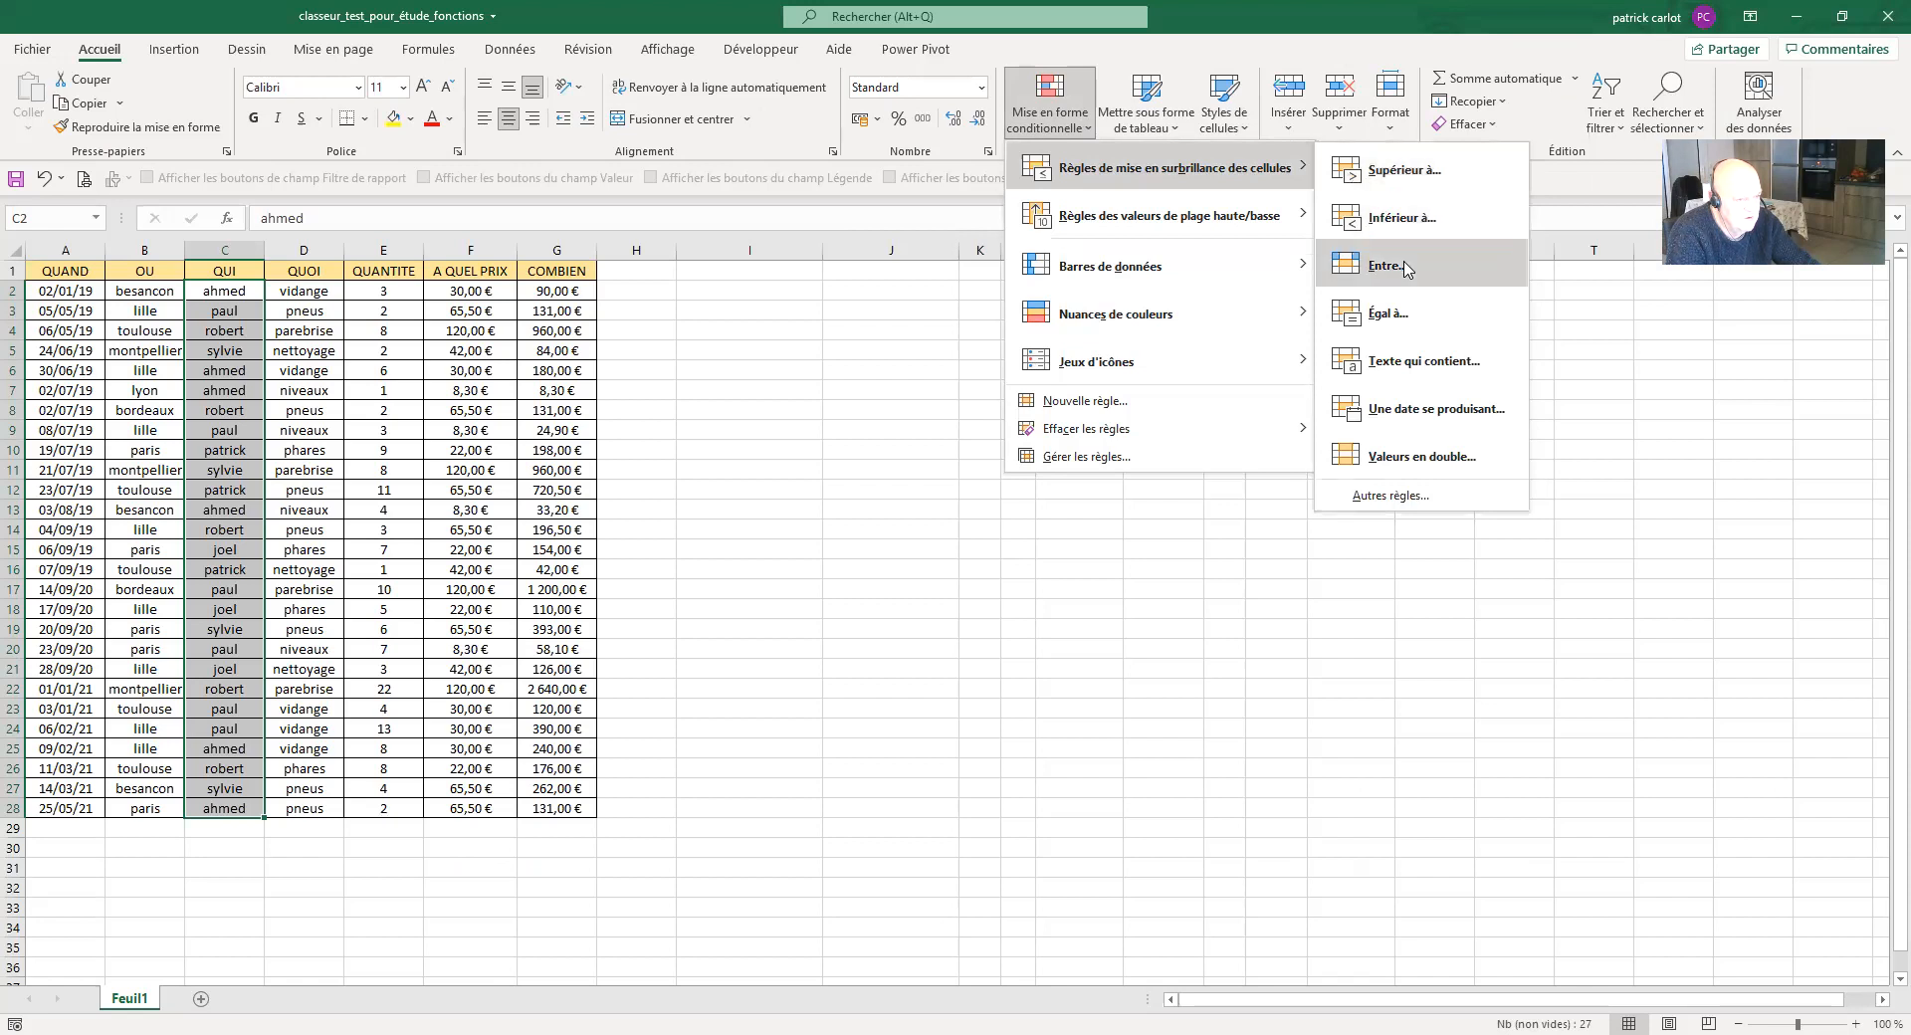
click(1379, 314)
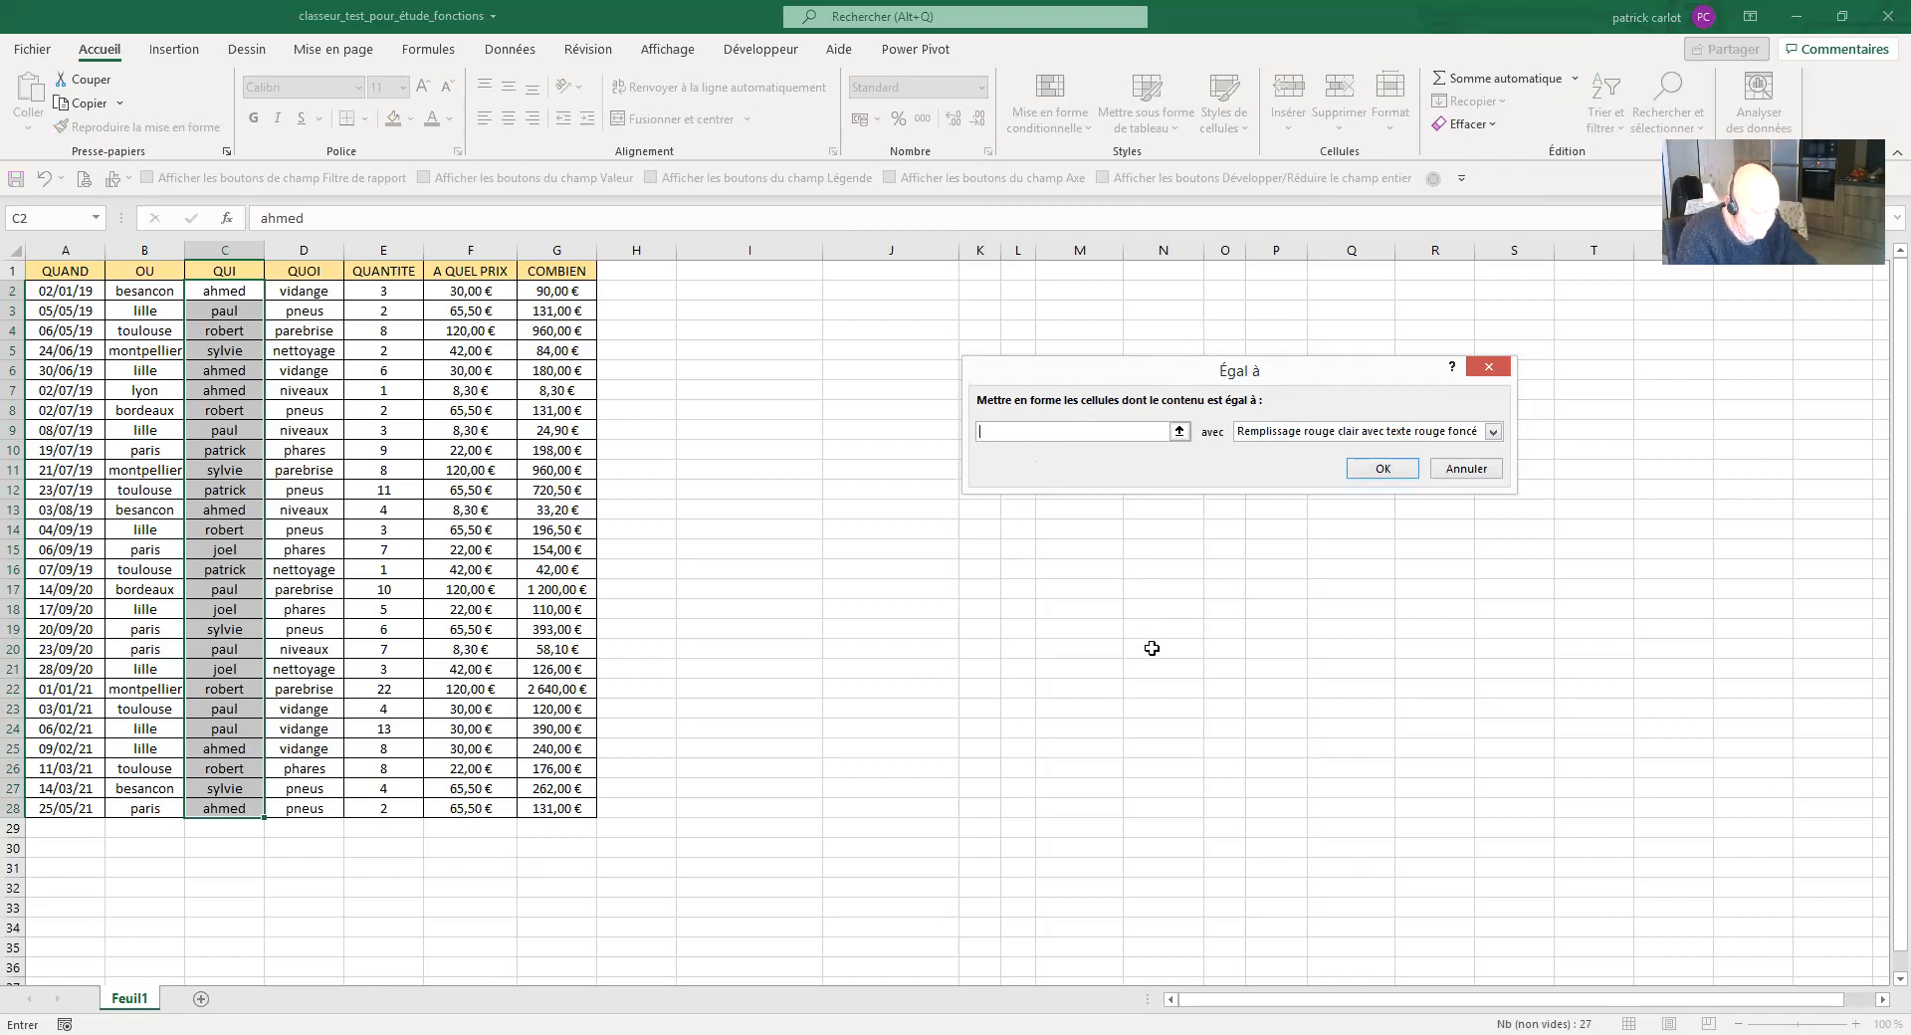
text(robert)
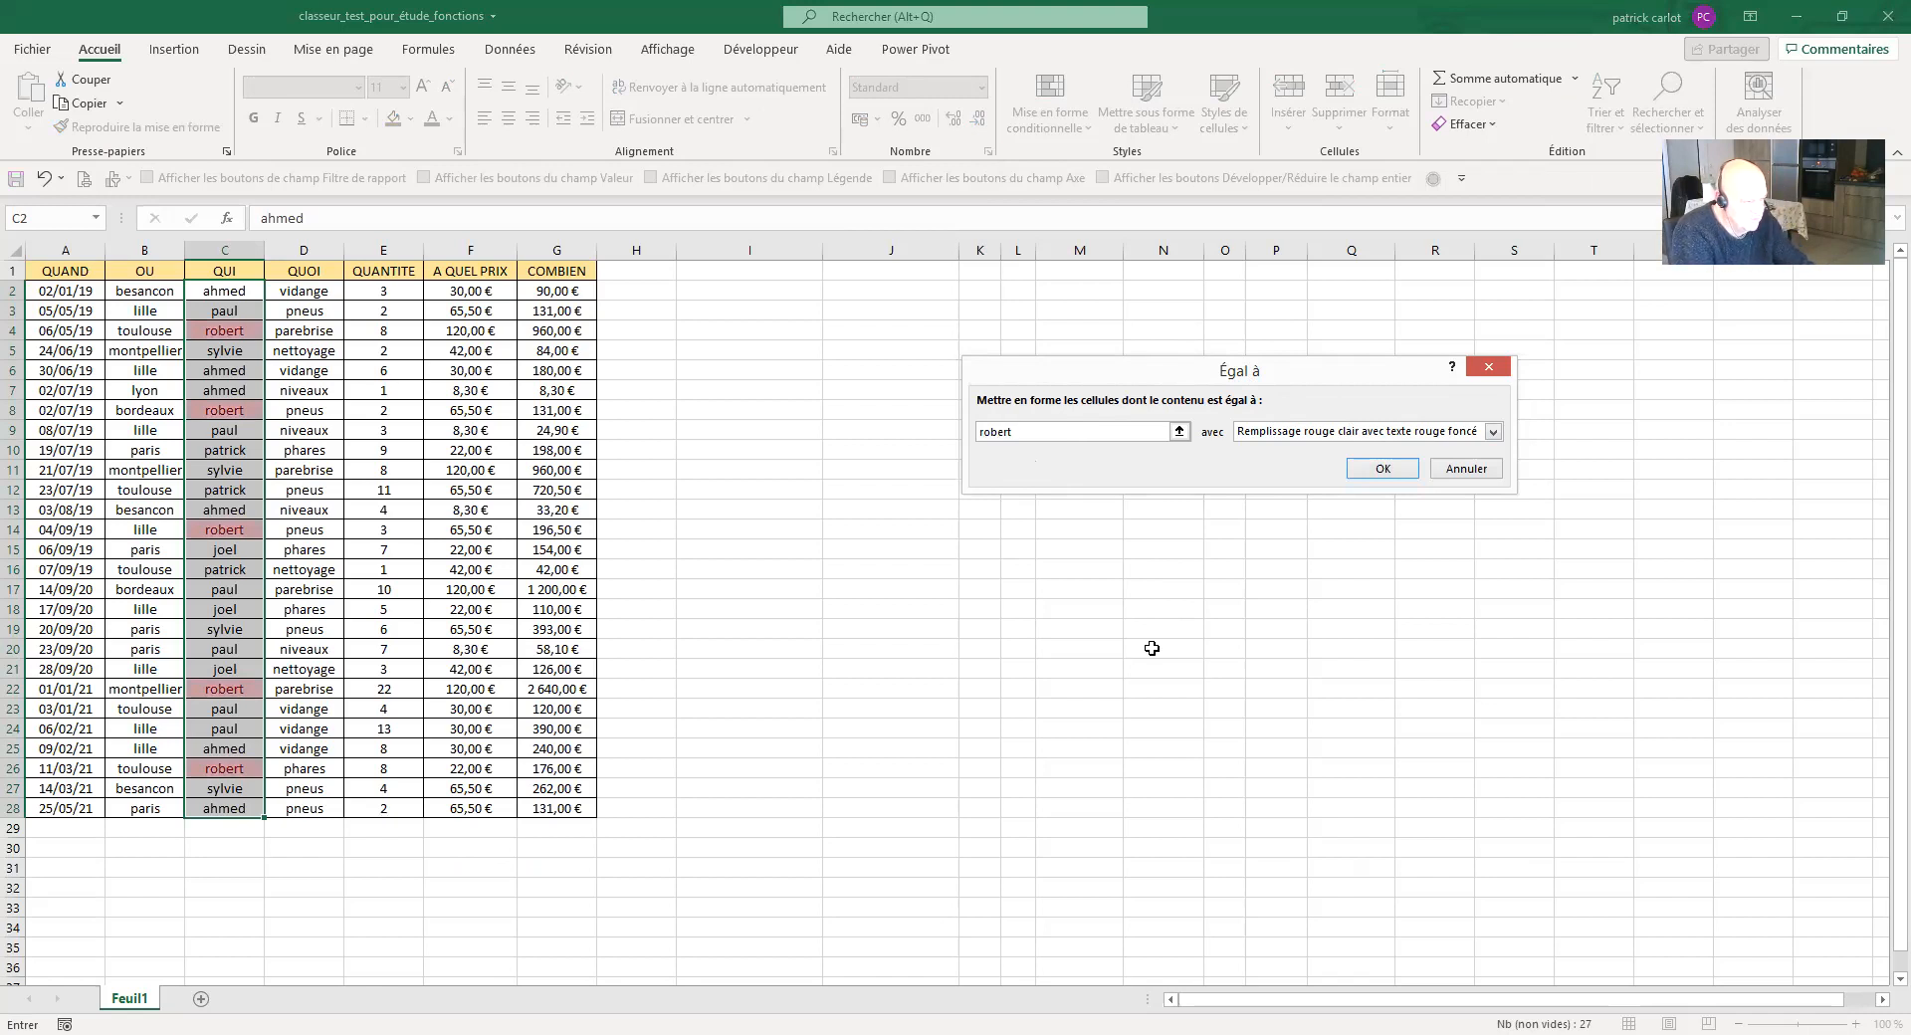
key(Return)
key(alt+n)
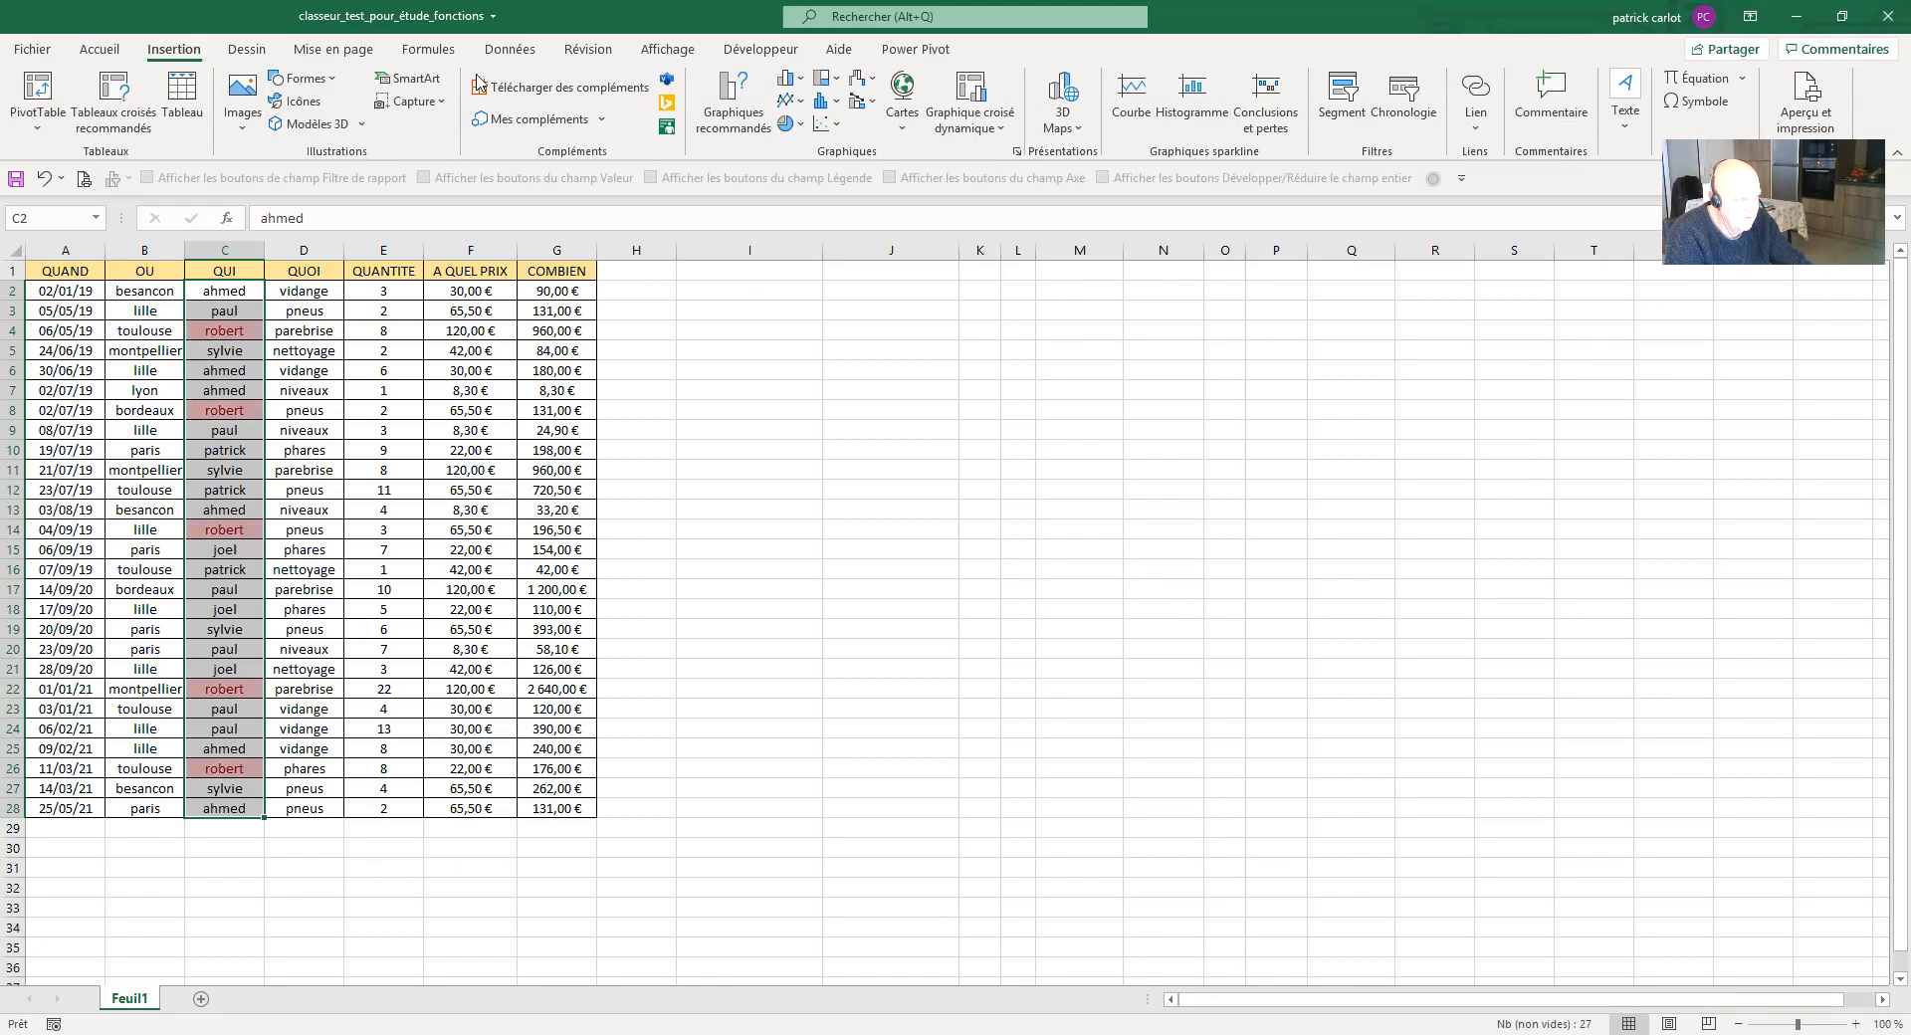
Add an equal-to highlighting rule to C2:C28 for the name in C3, using a custom format with solid green fill
click(100, 49)
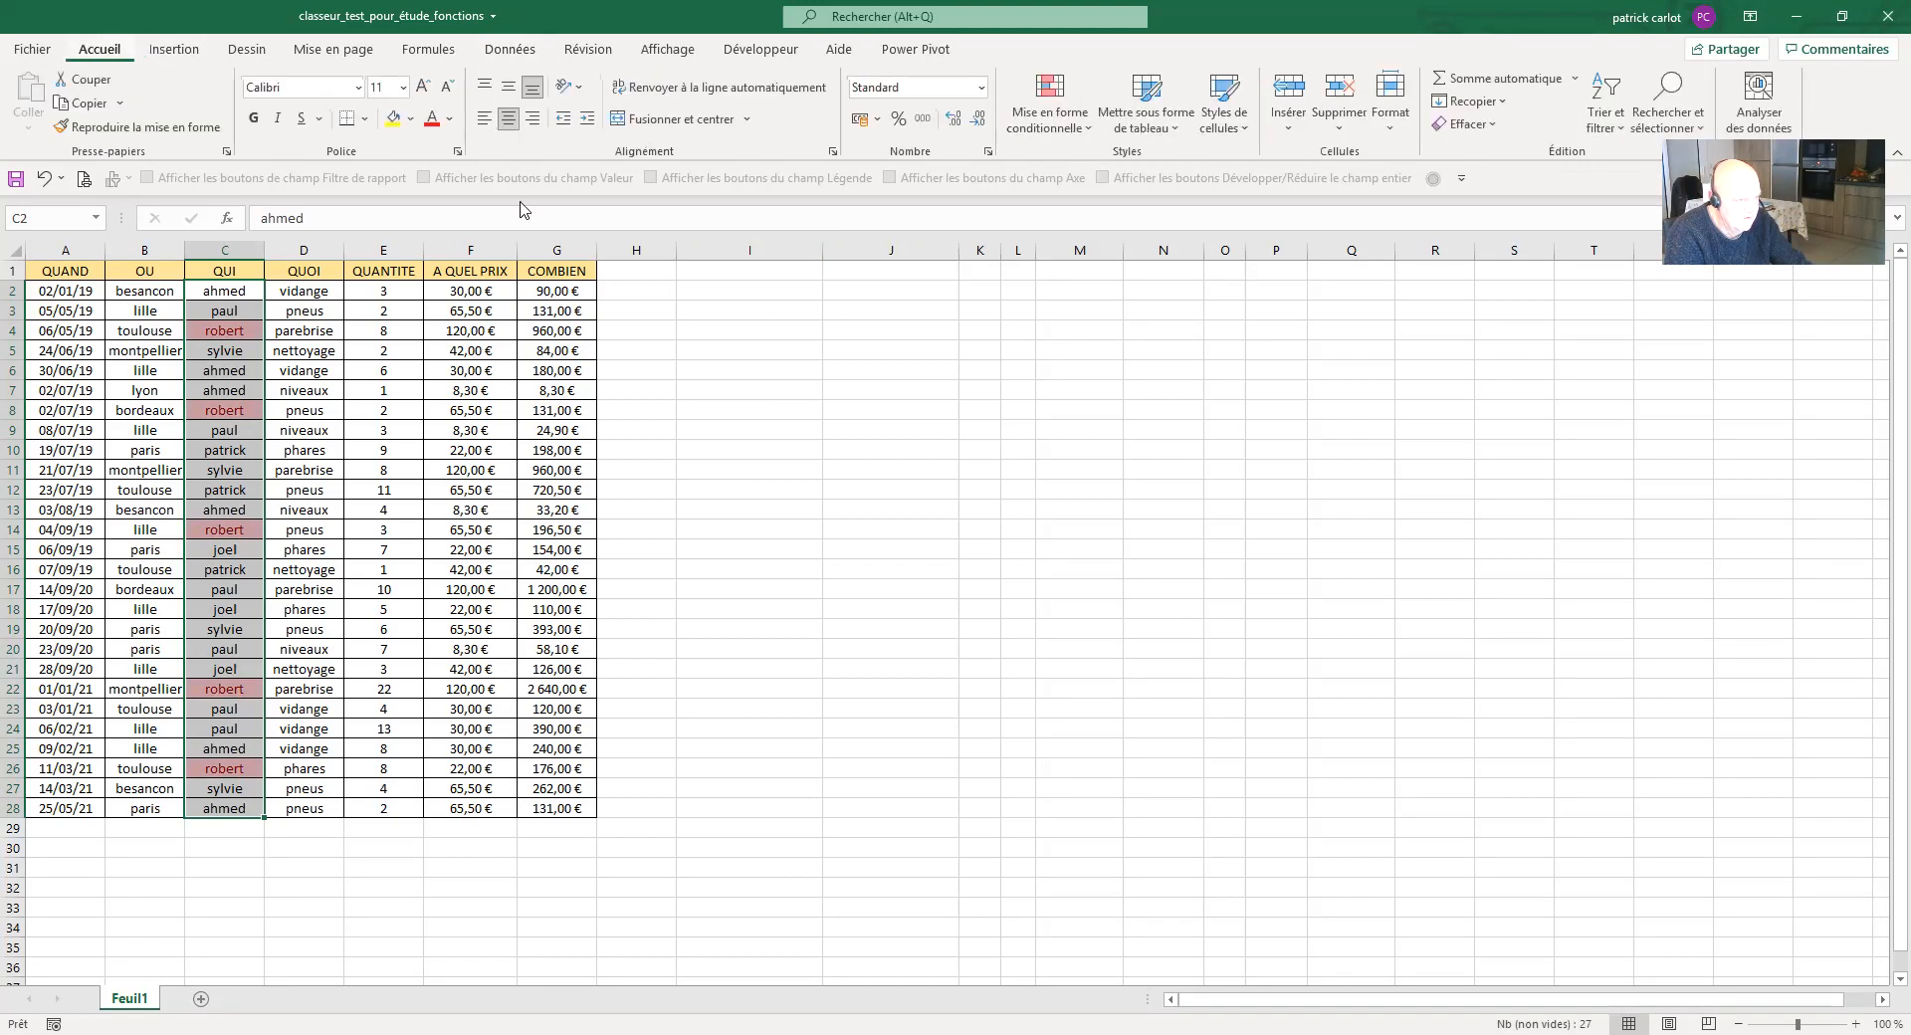
click(1086, 137)
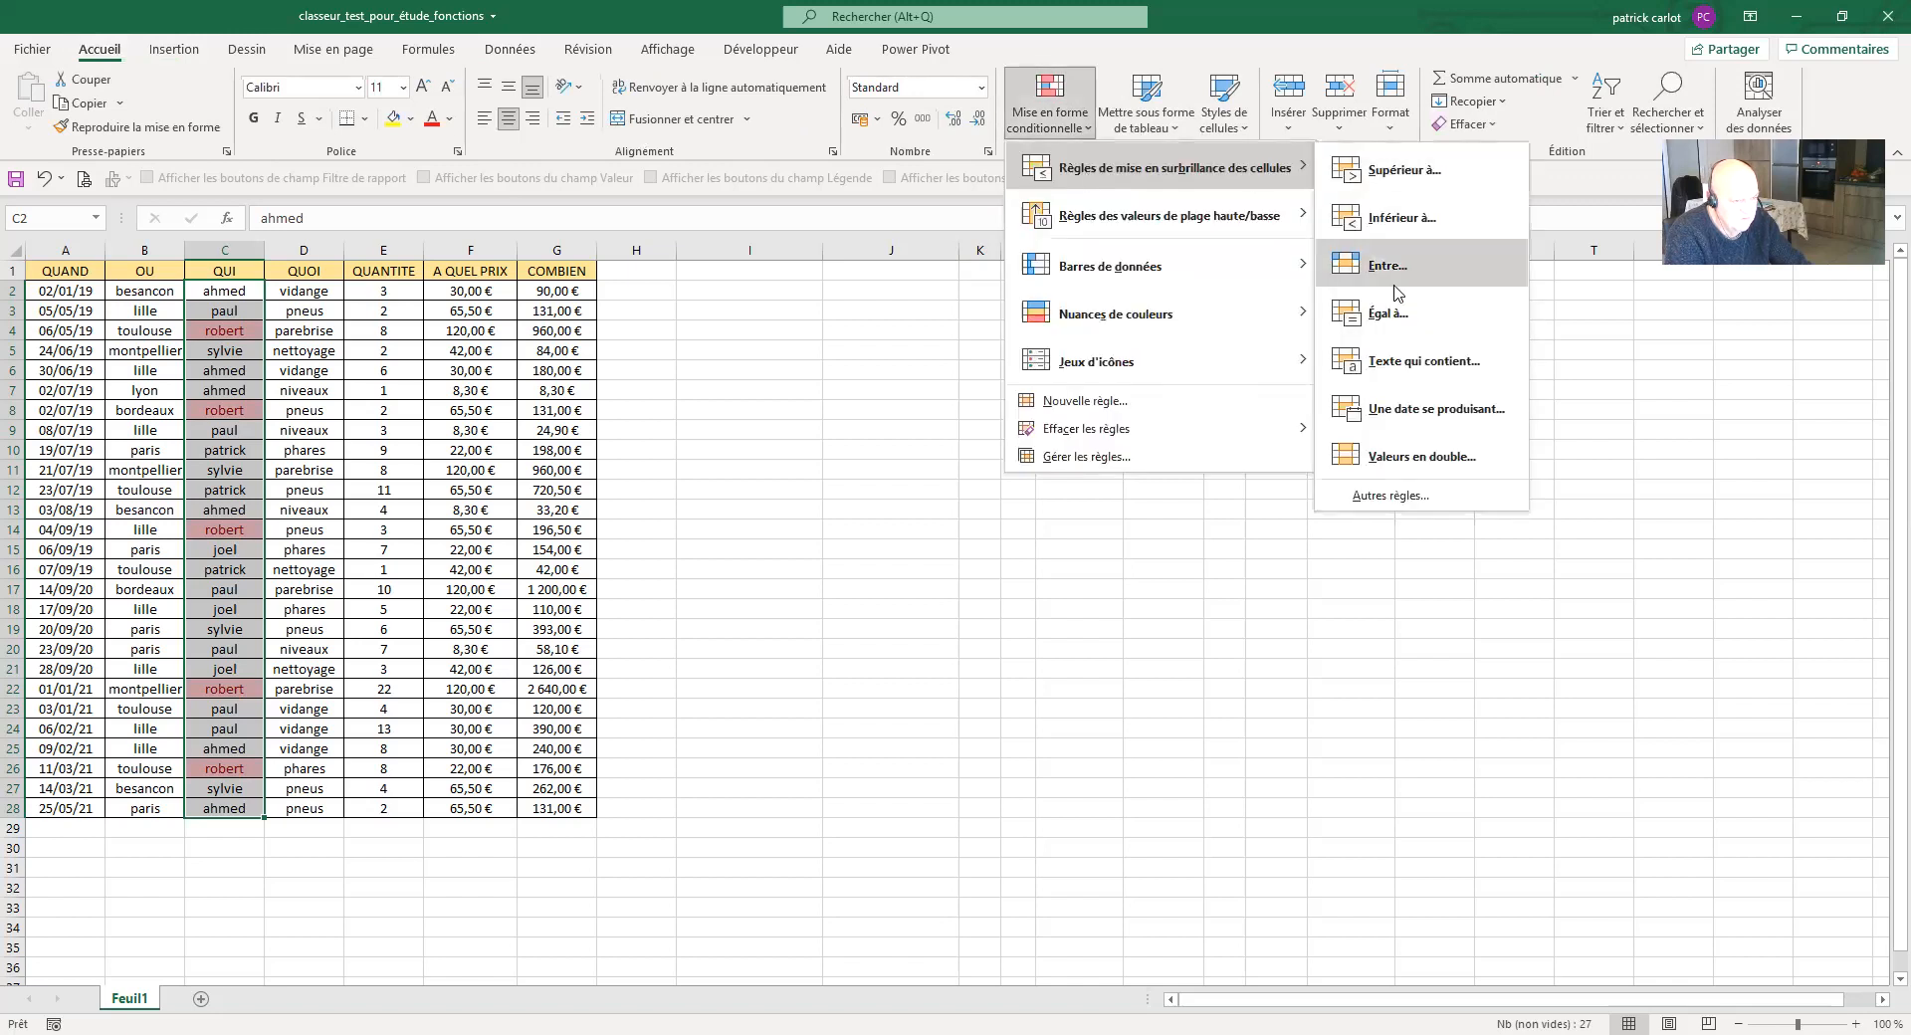
click(1317, 333)
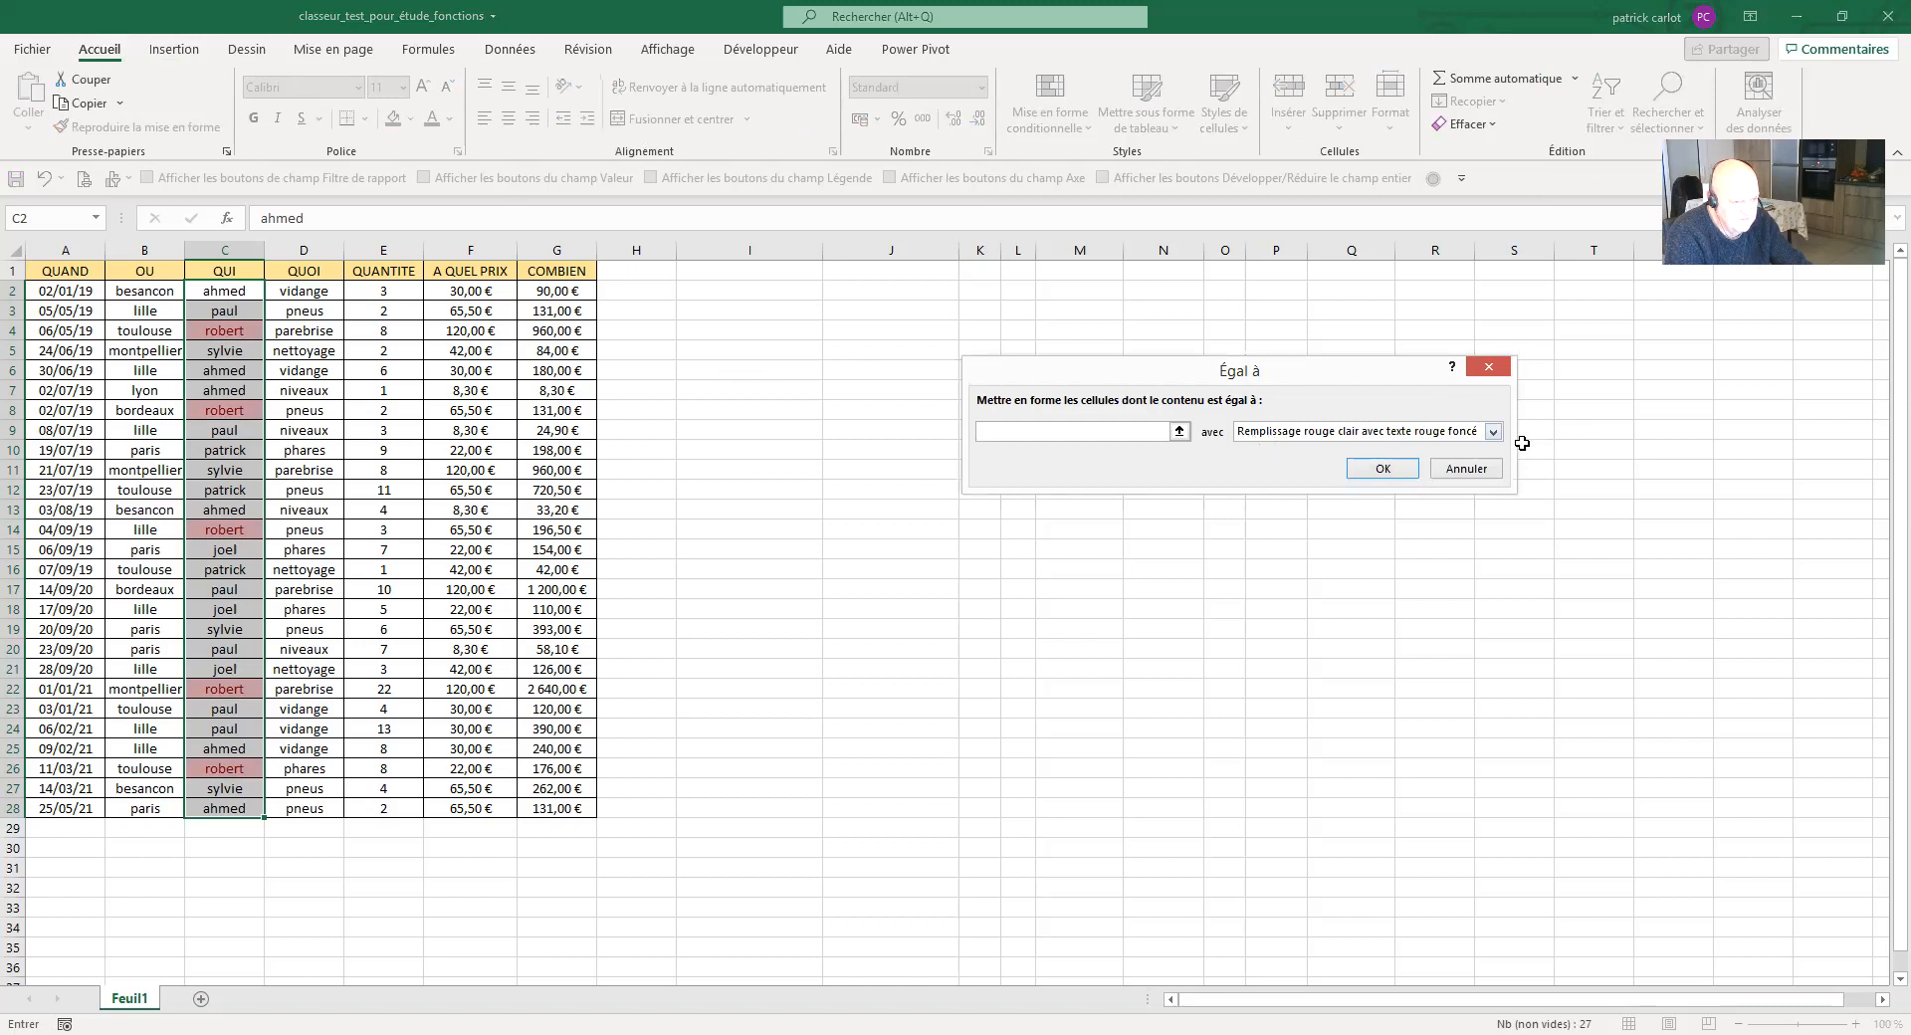
click(1494, 433)
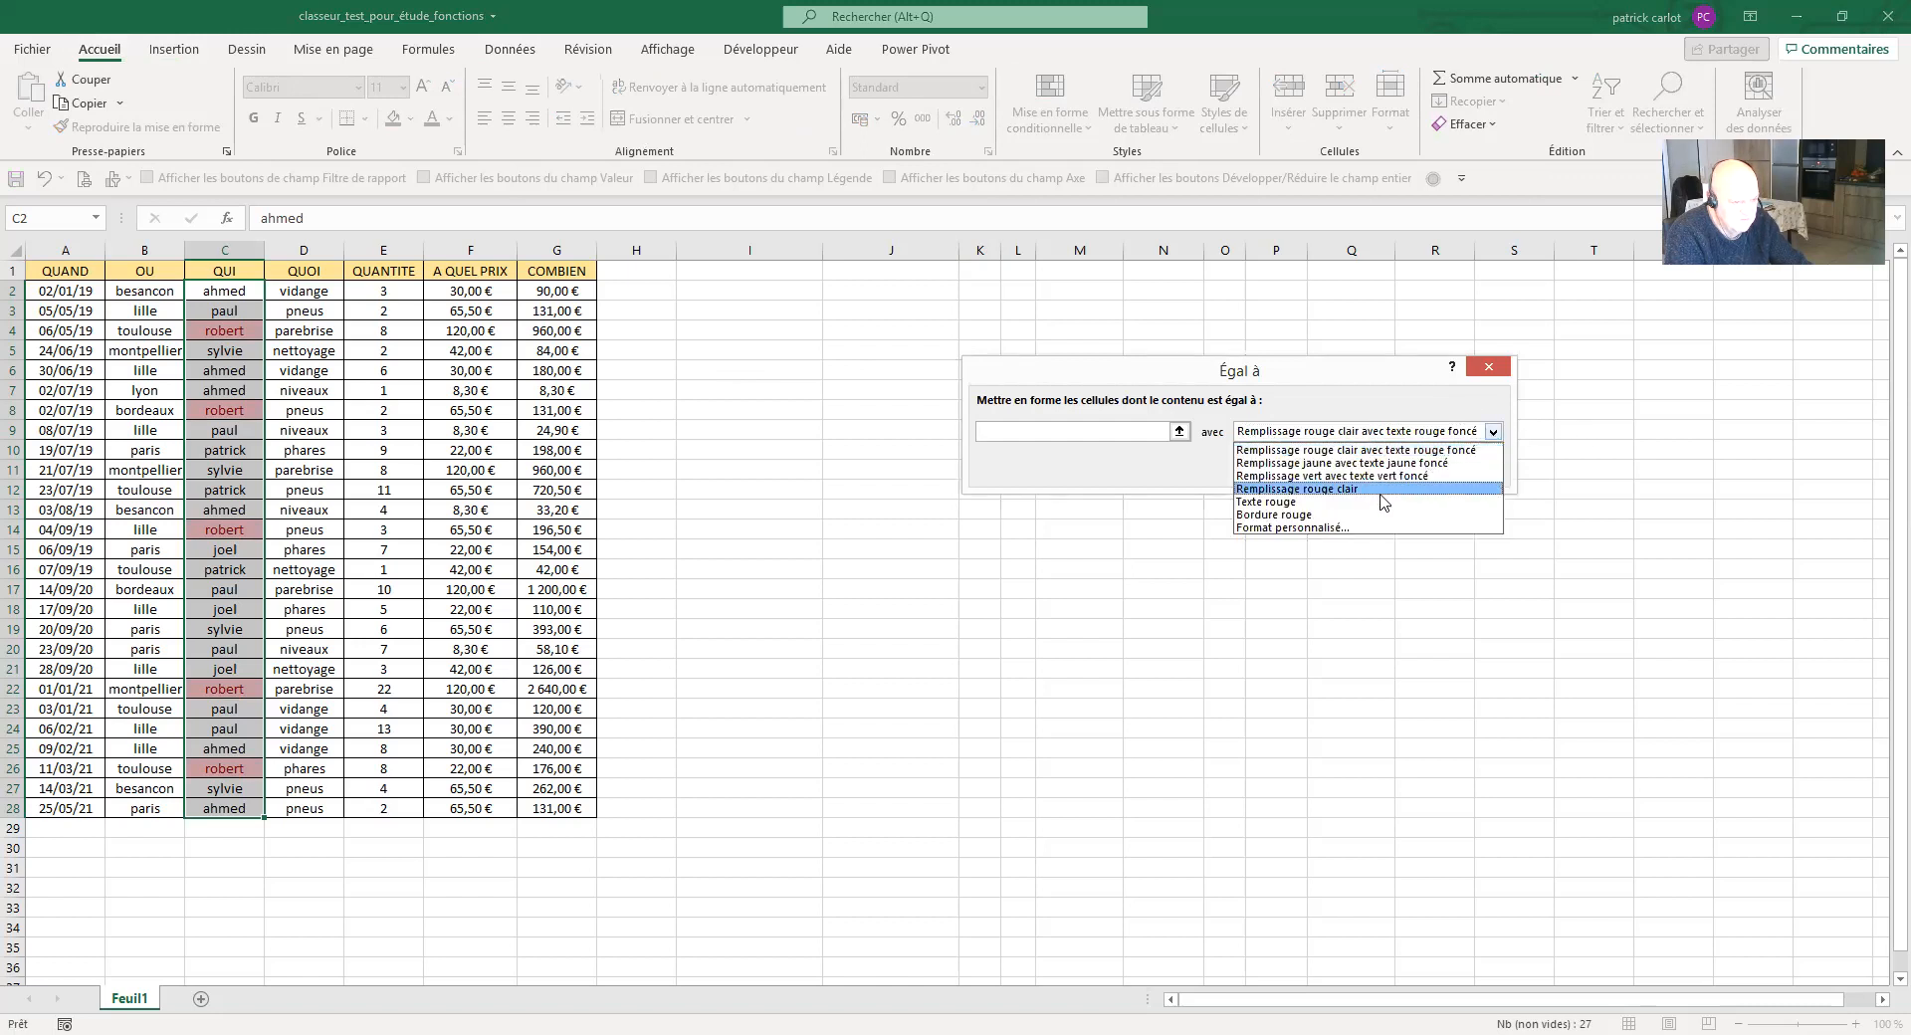
click(1336, 530)
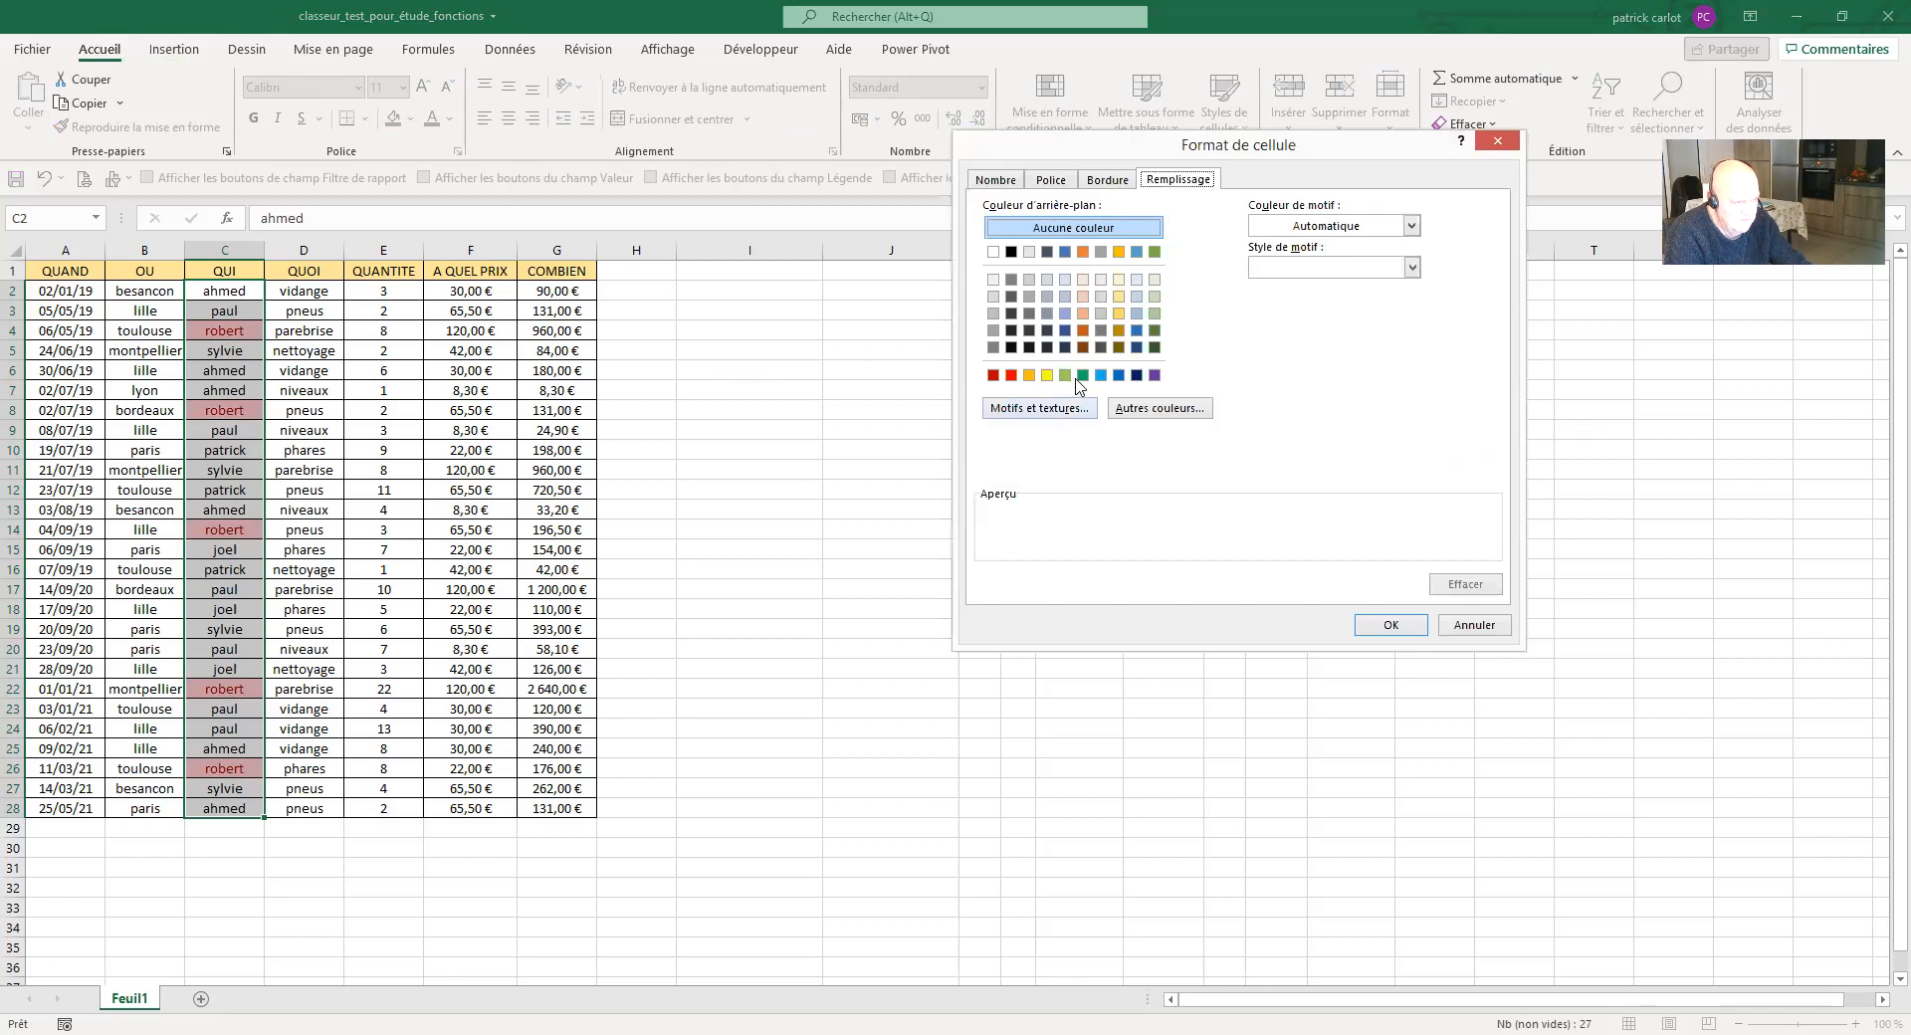
click(1083, 375)
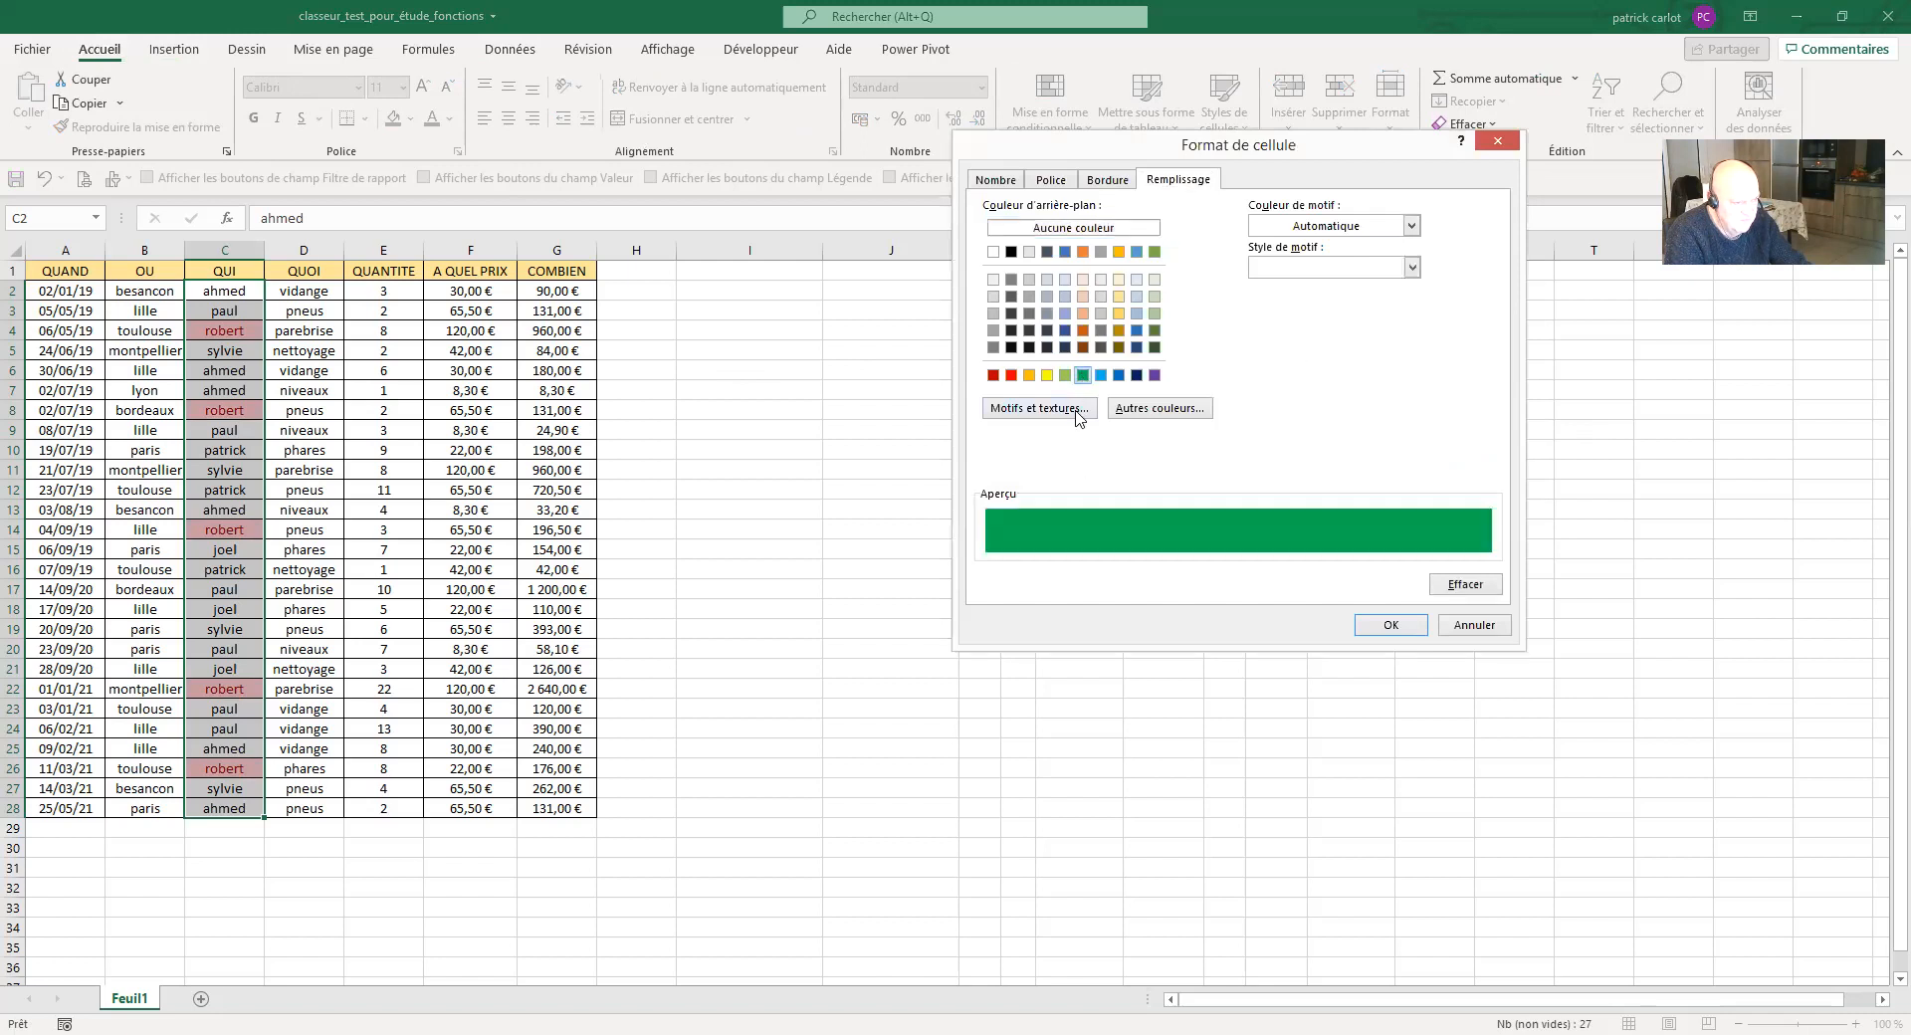
click(1380, 627)
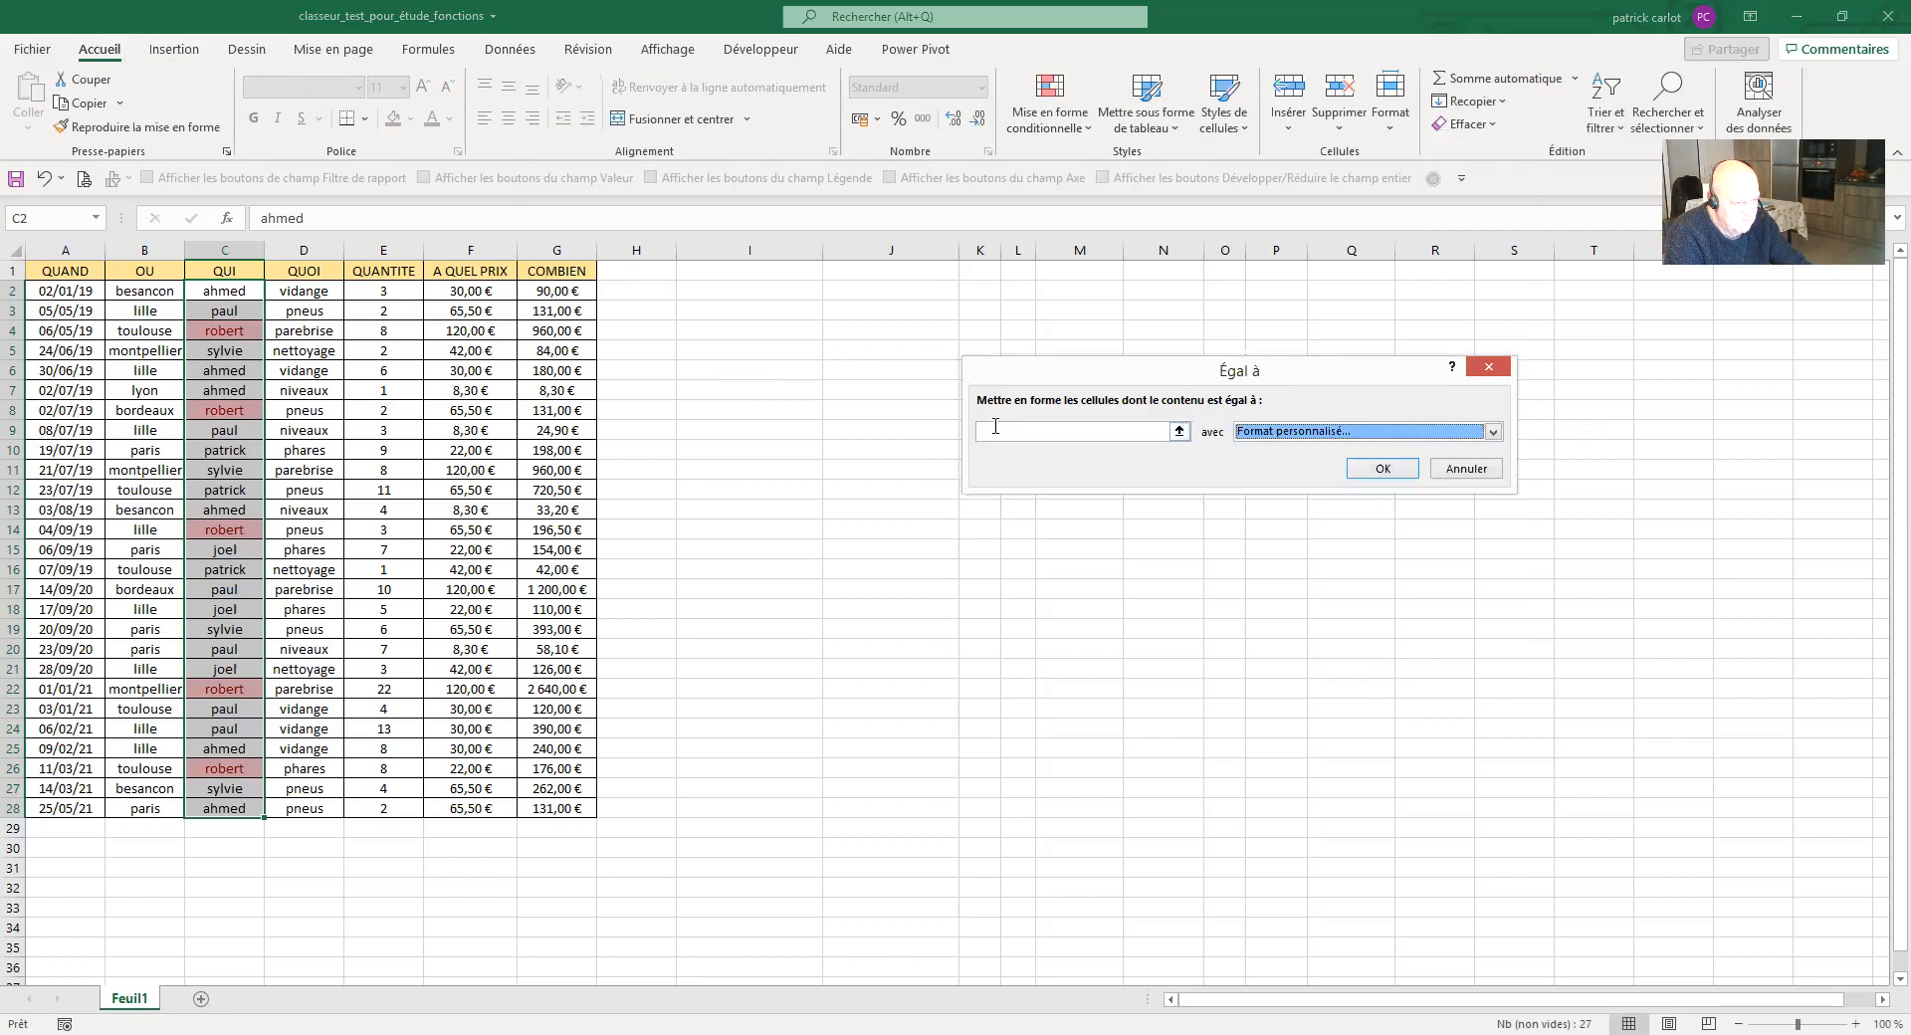
click(996, 426)
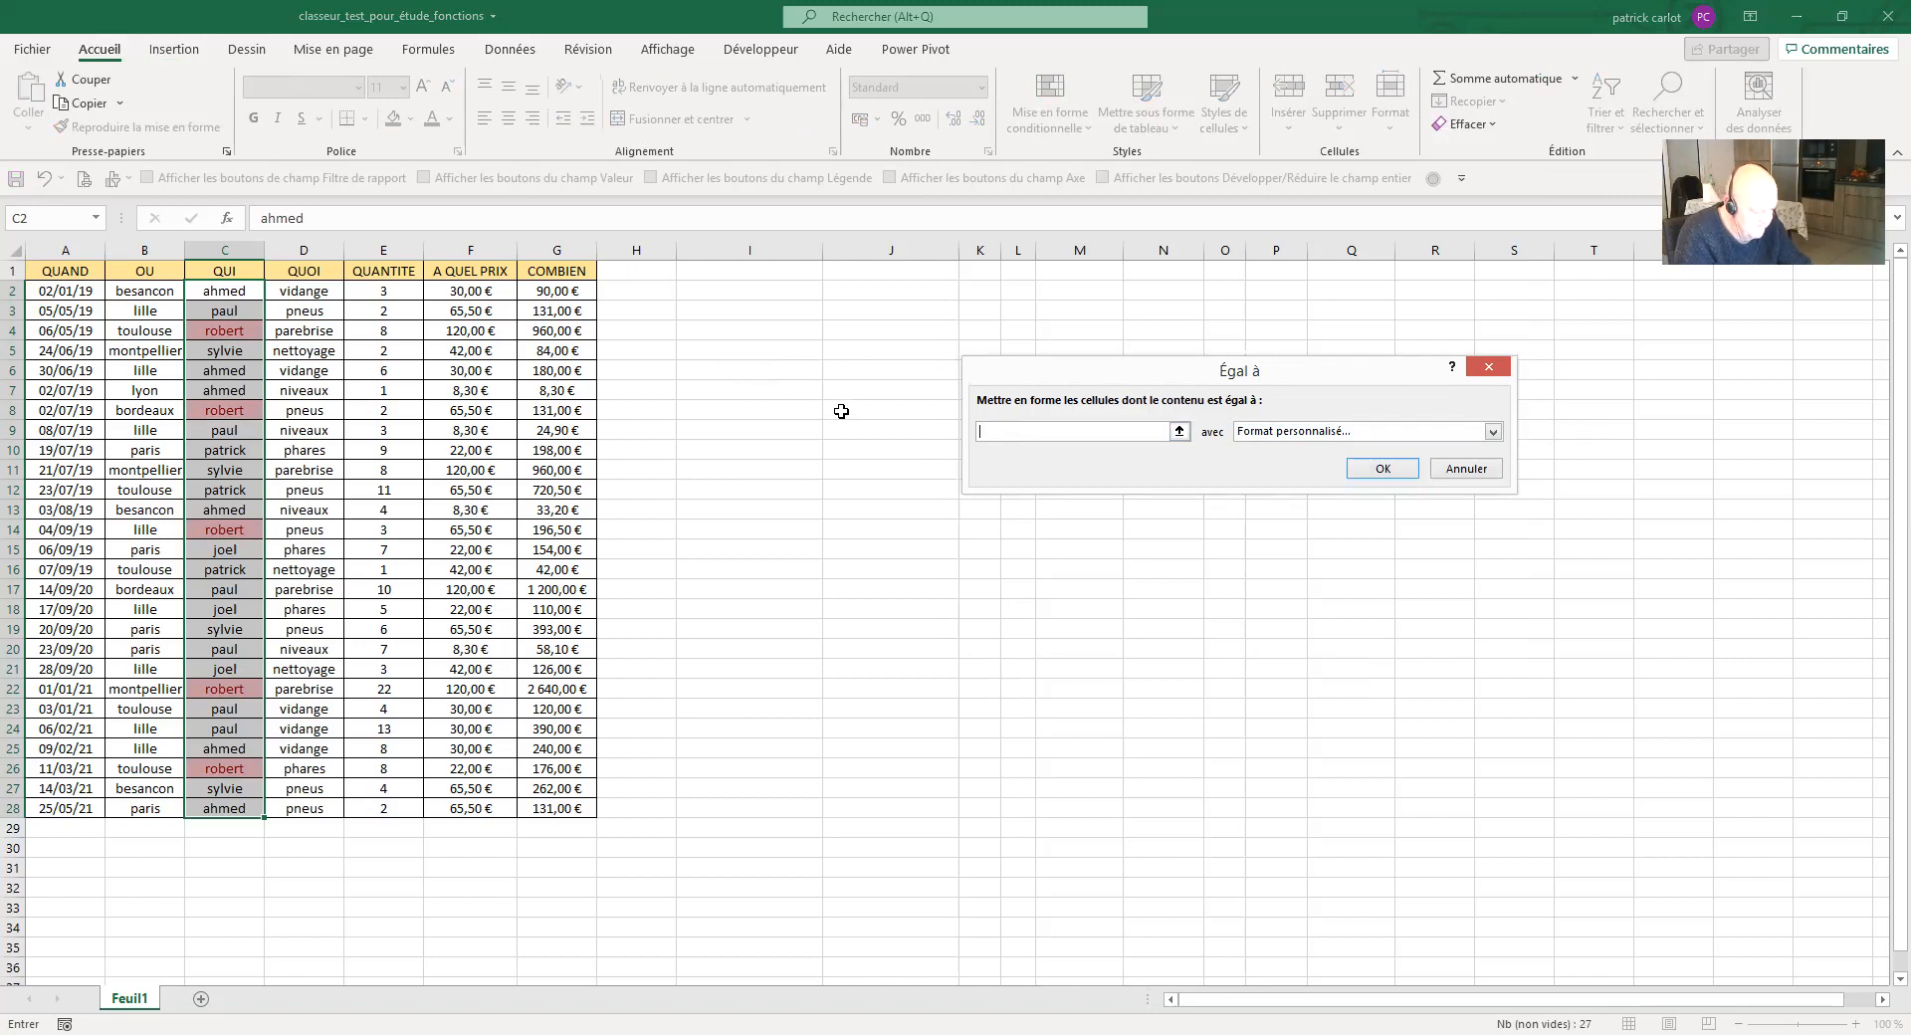
text(paul)
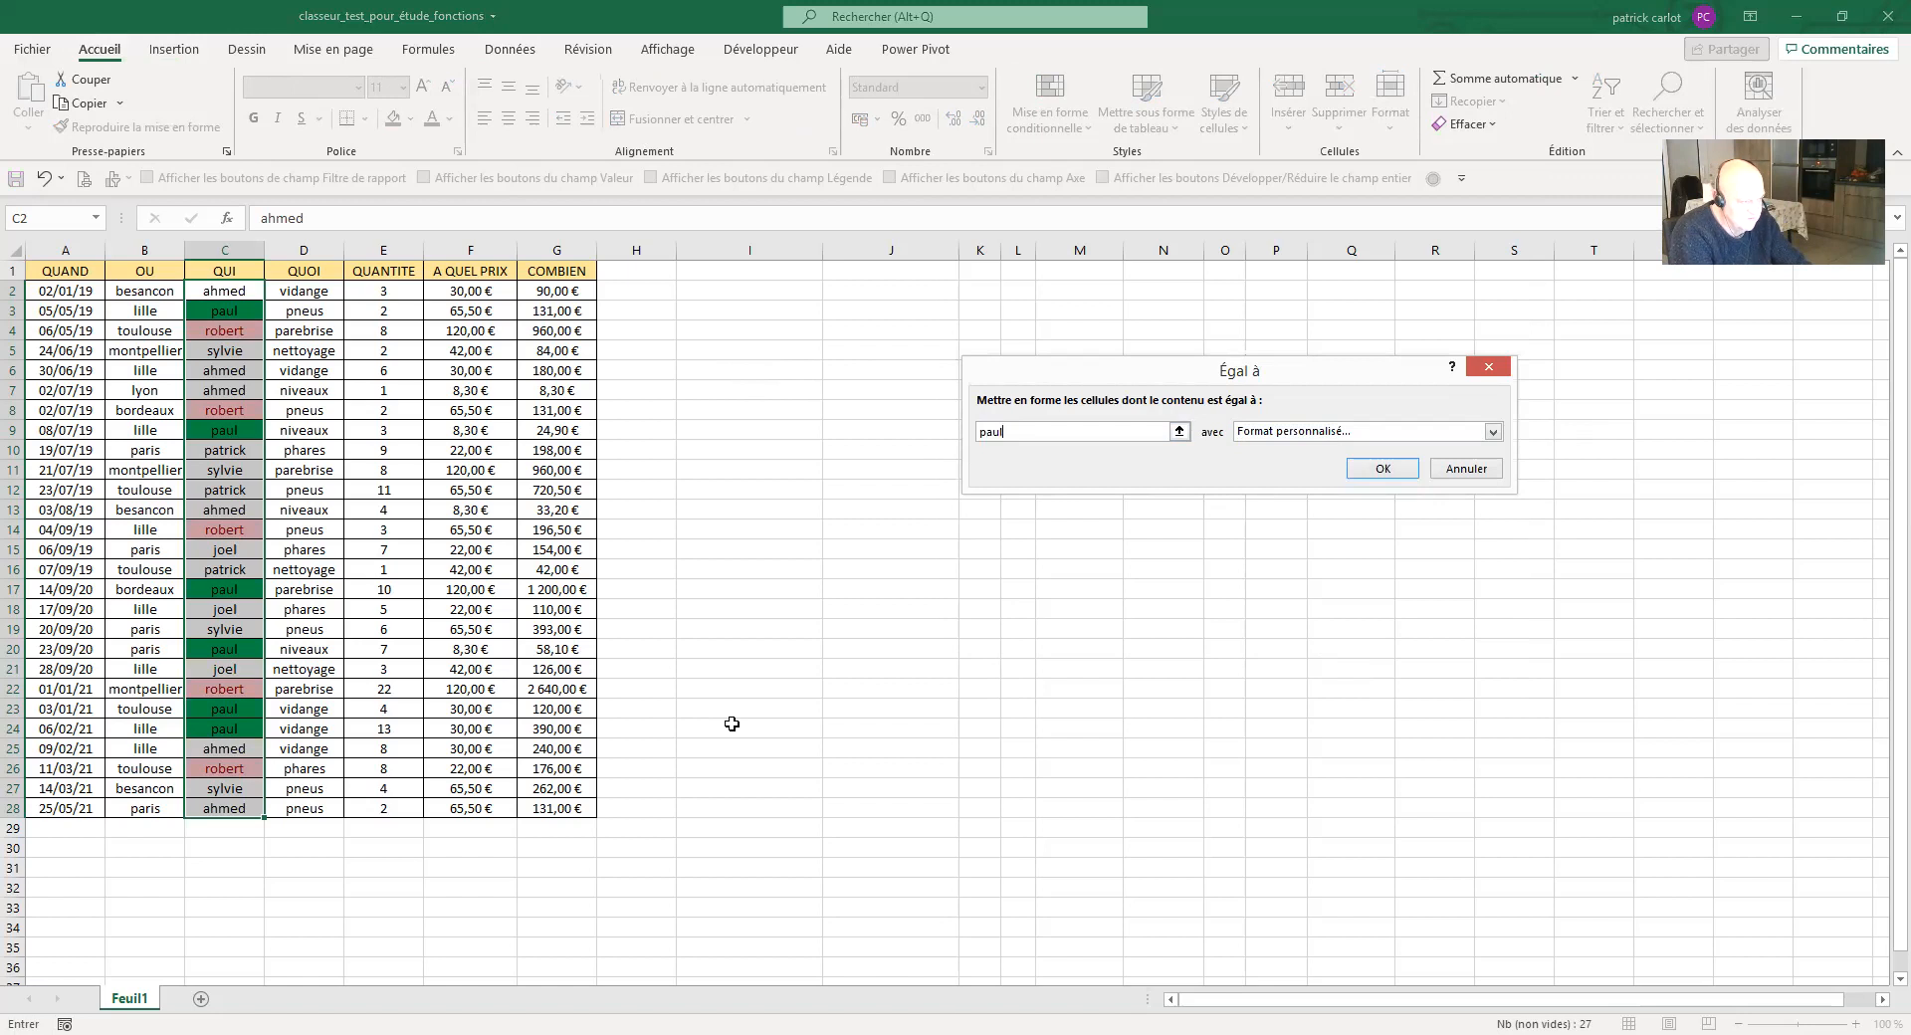
key(Return)
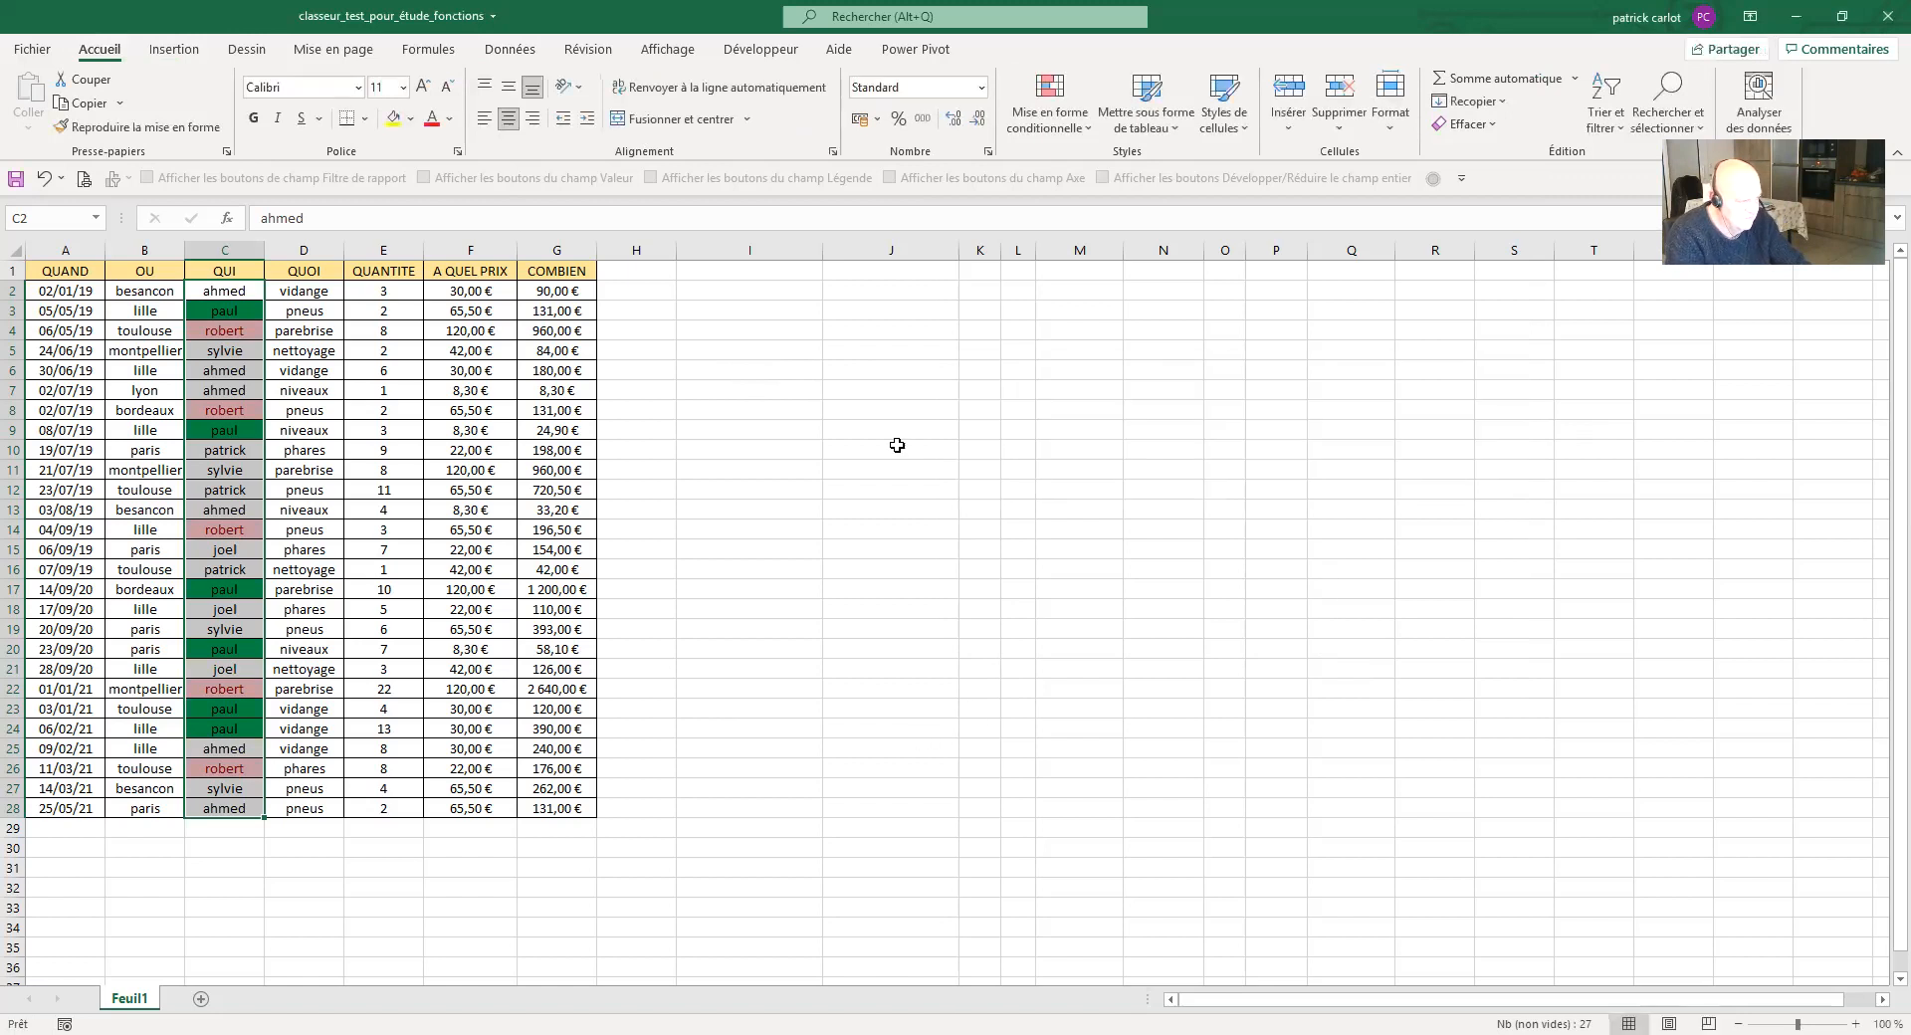
click(706, 390)
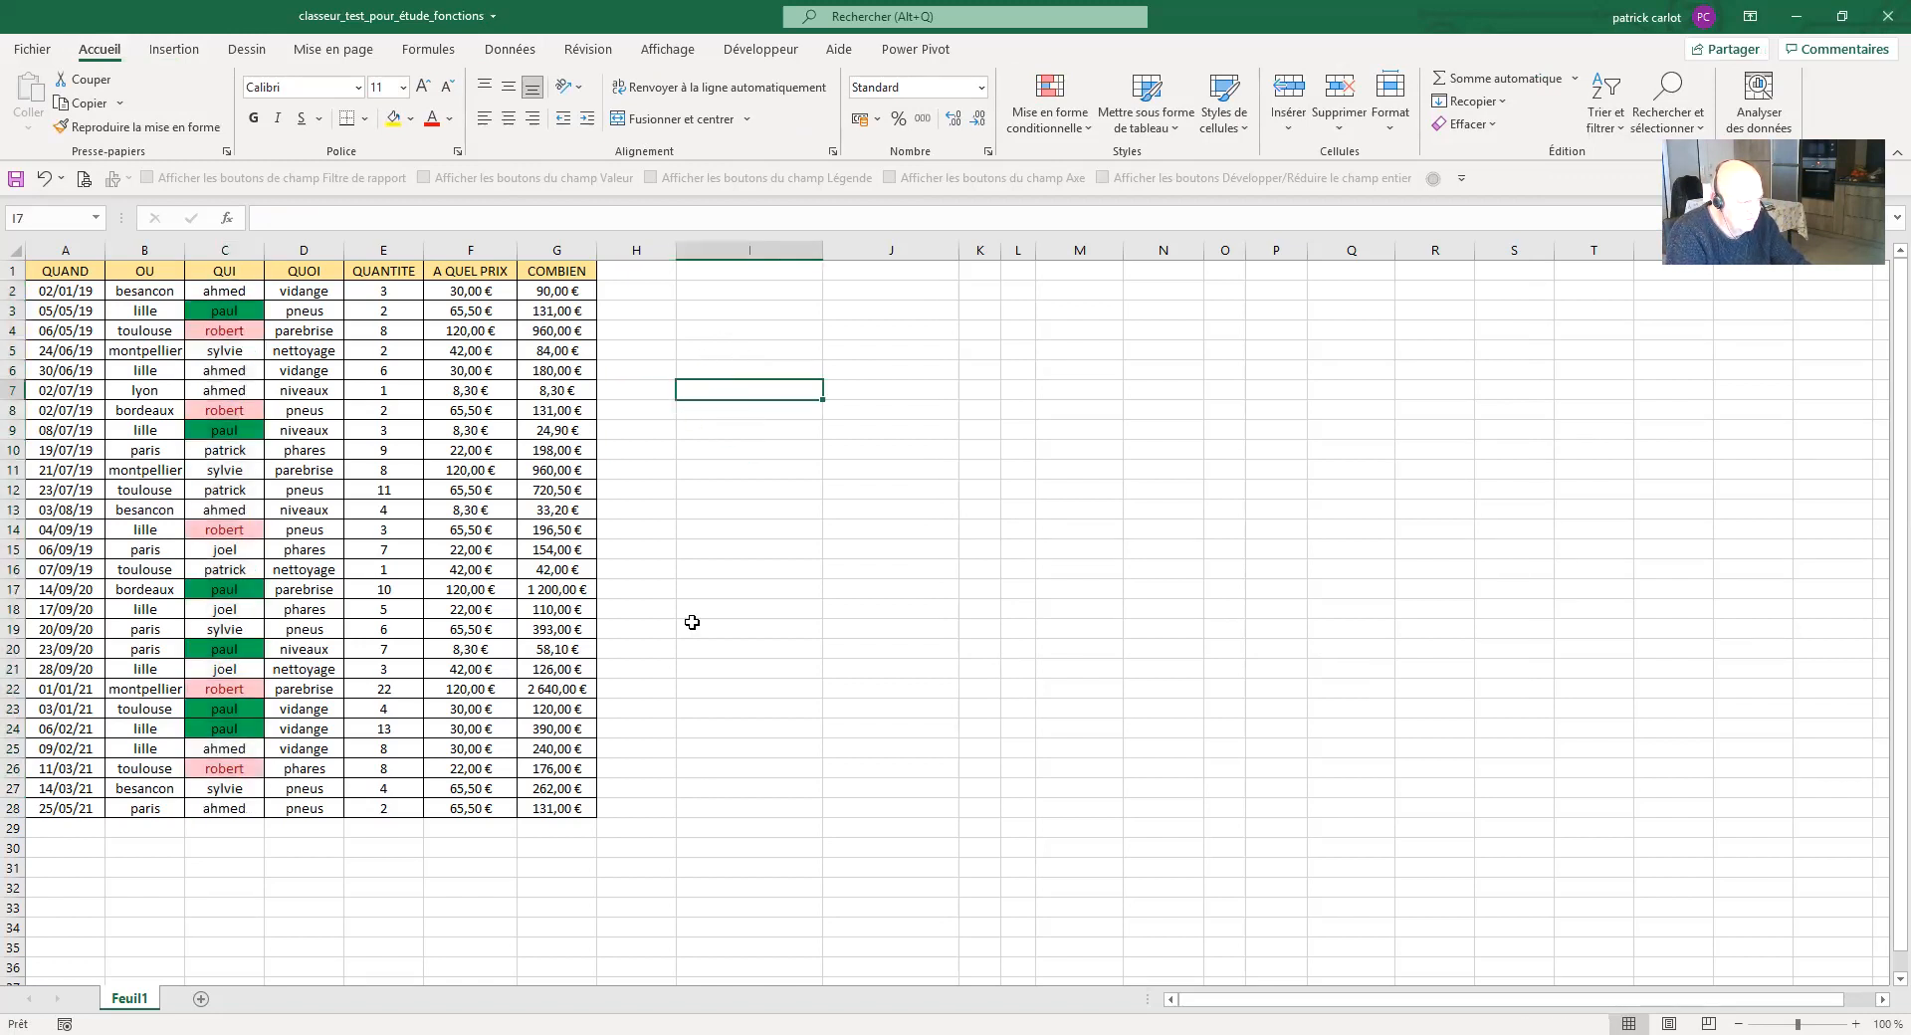
click(728, 351)
click(730, 421)
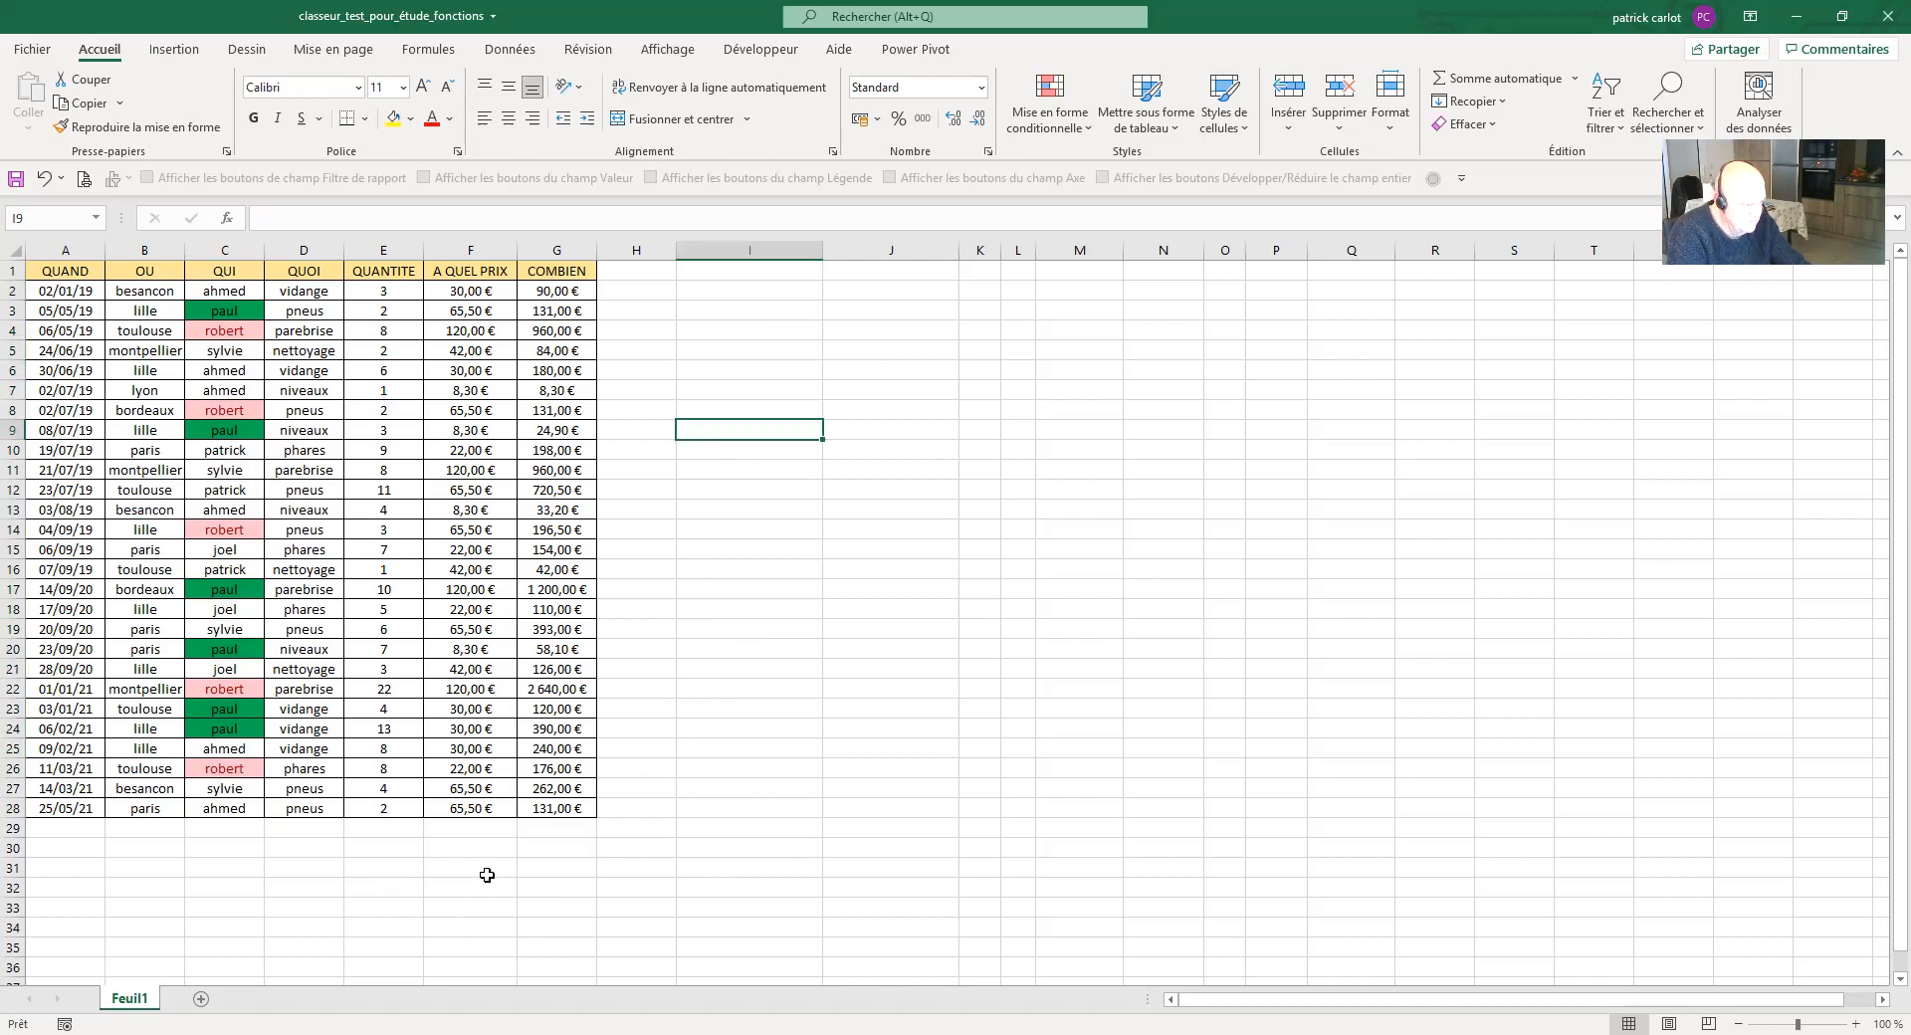
Start a SOUS.TOTAL formula in cell E31 with function 9 - SOMME as its first argument
click(381, 887)
click(383, 868)
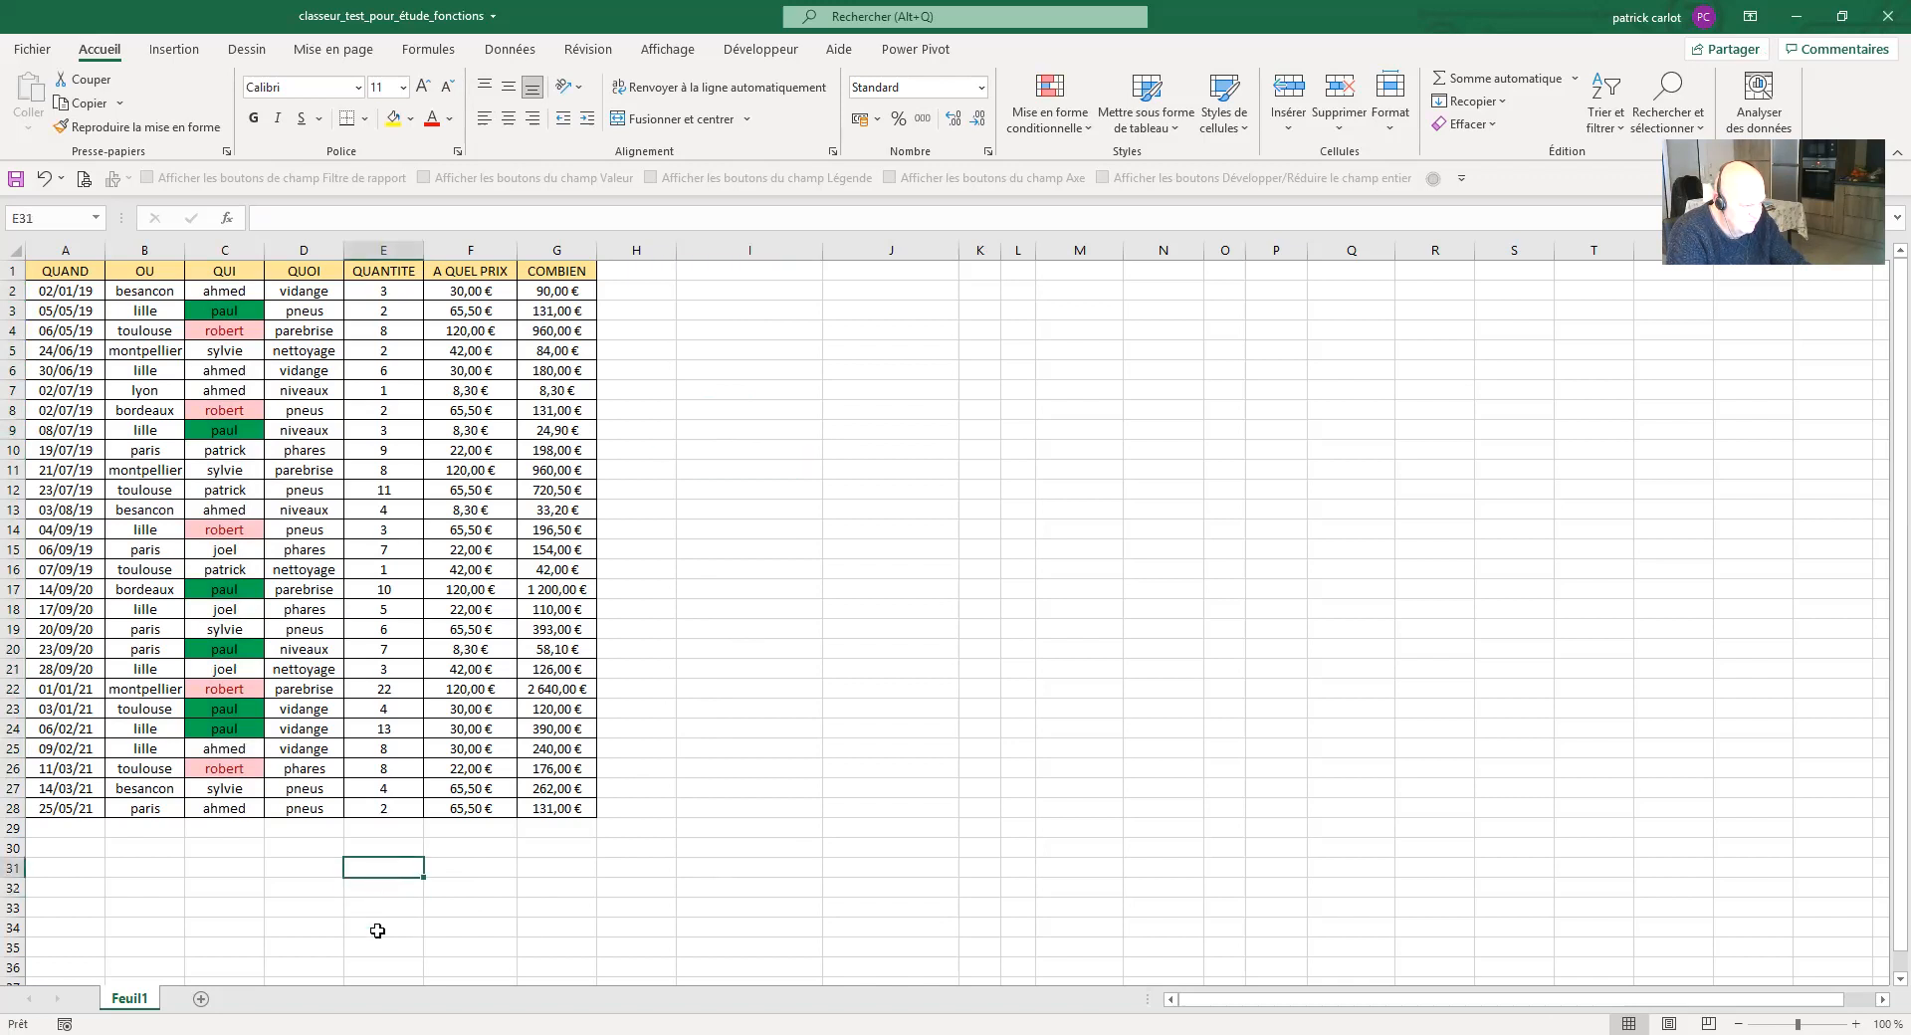
click(255, 209)
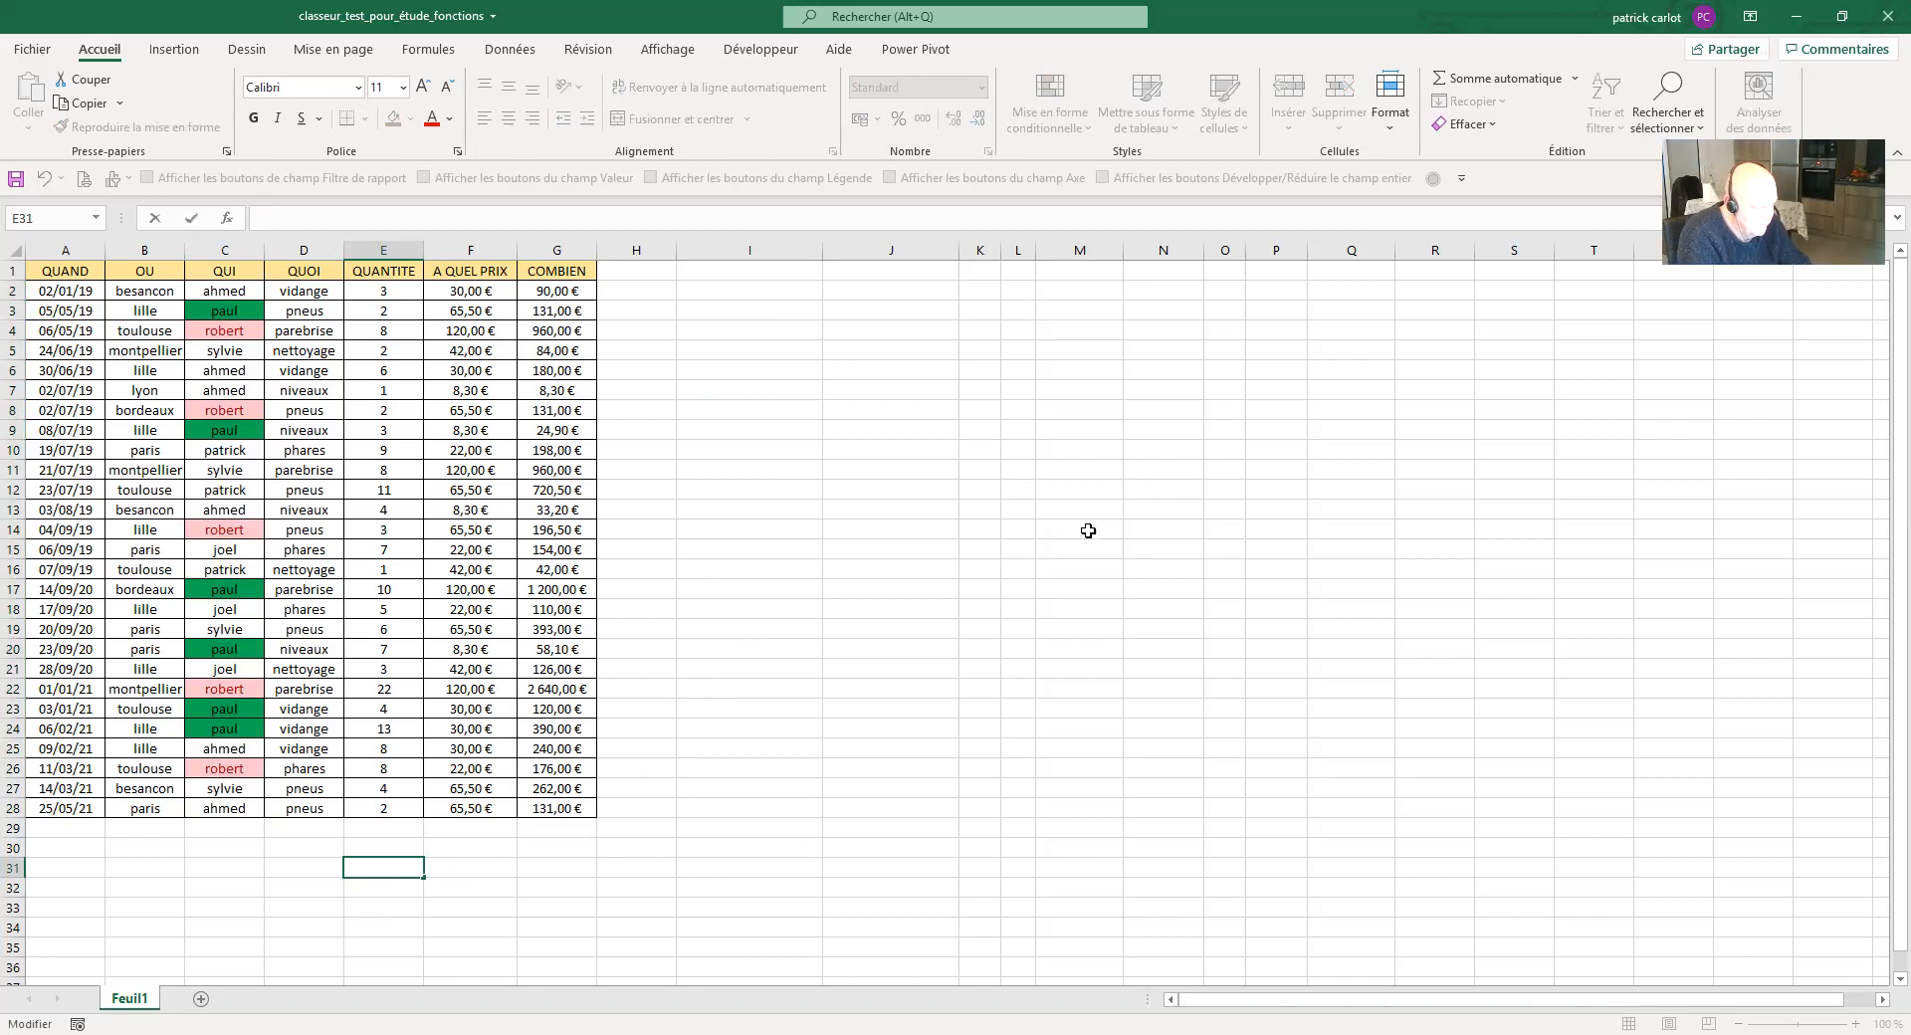
text(=)
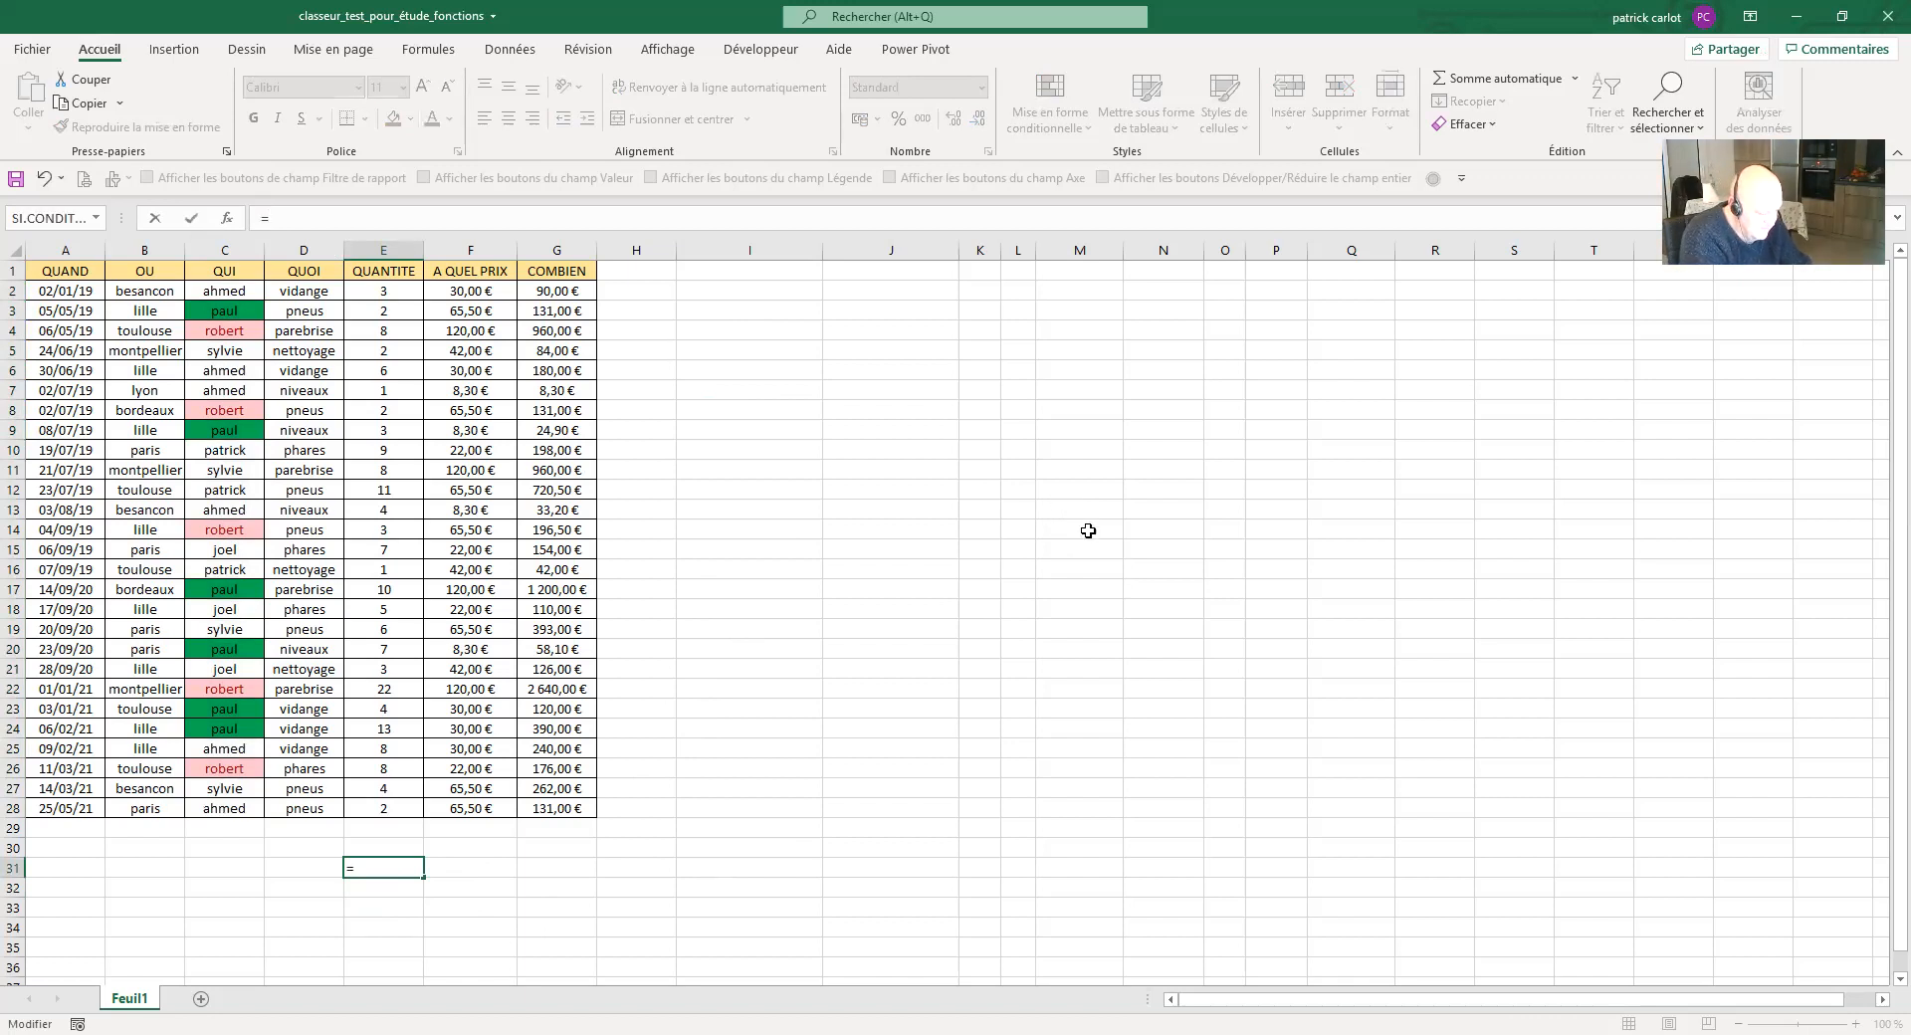
text(sous)
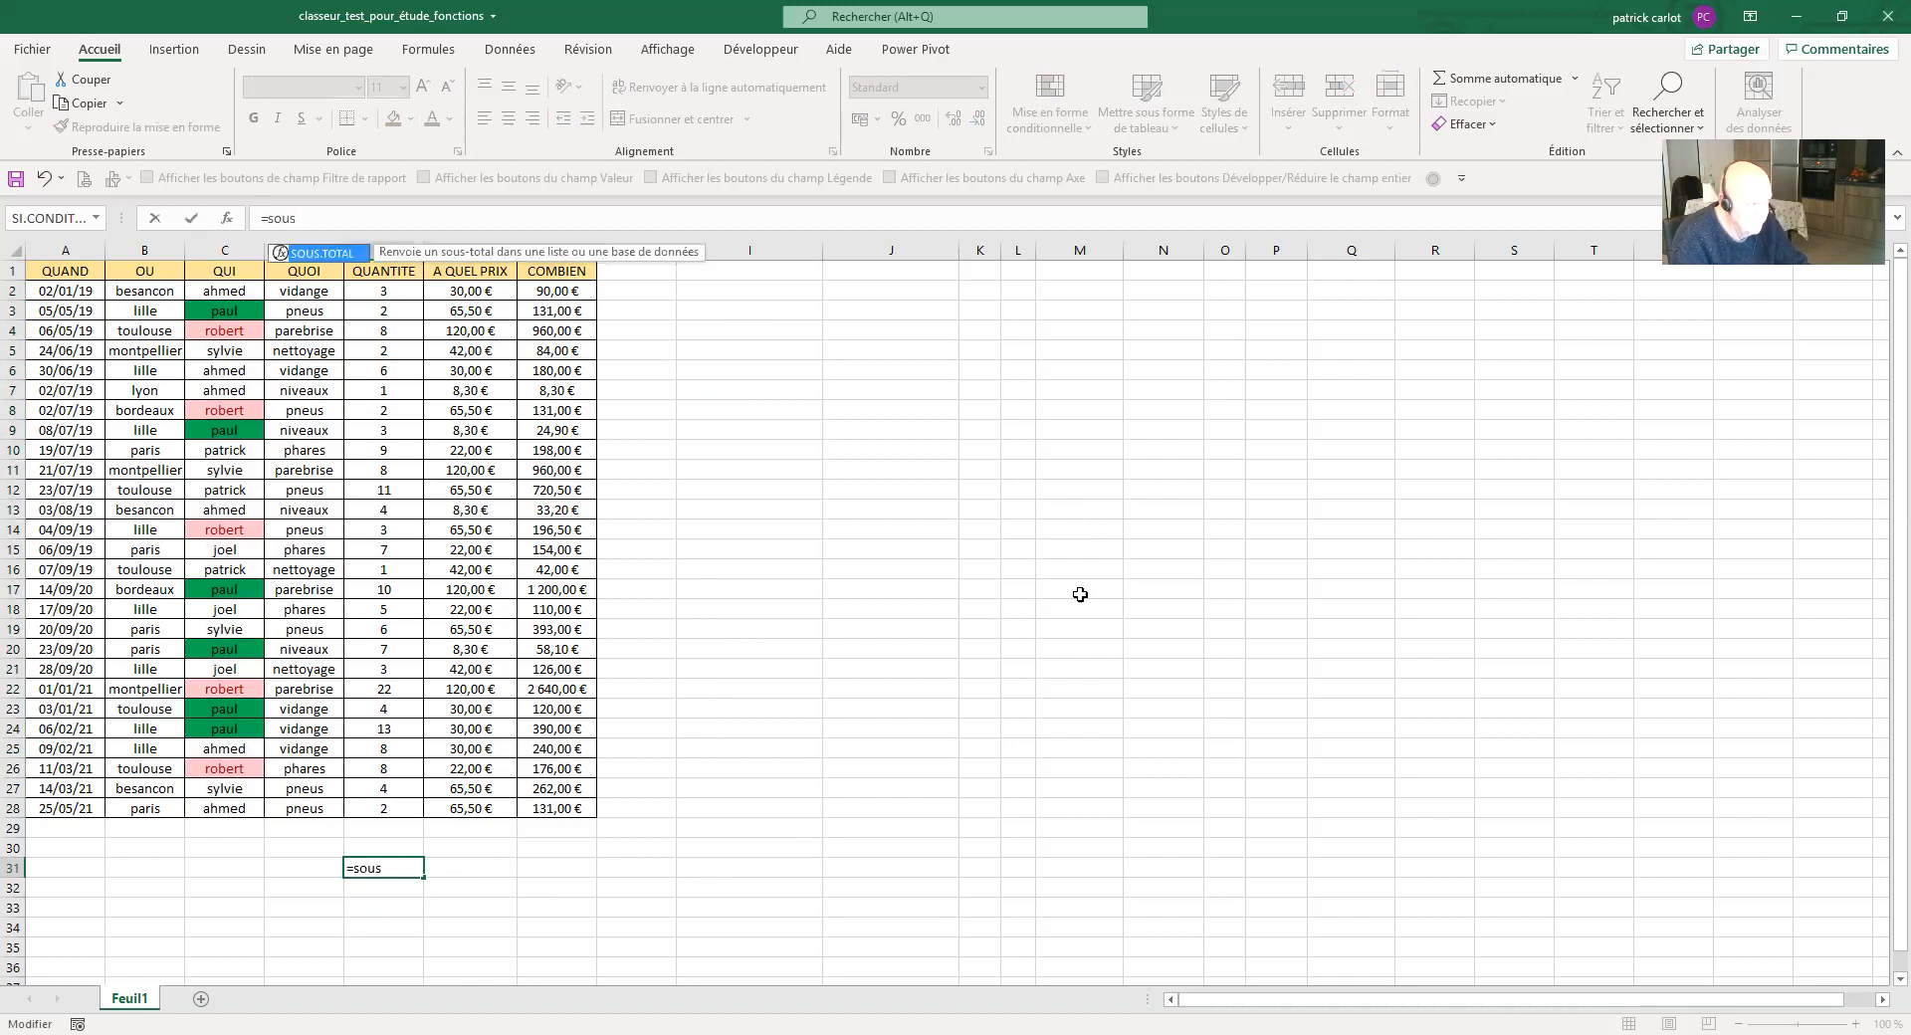
double_click(317, 252)
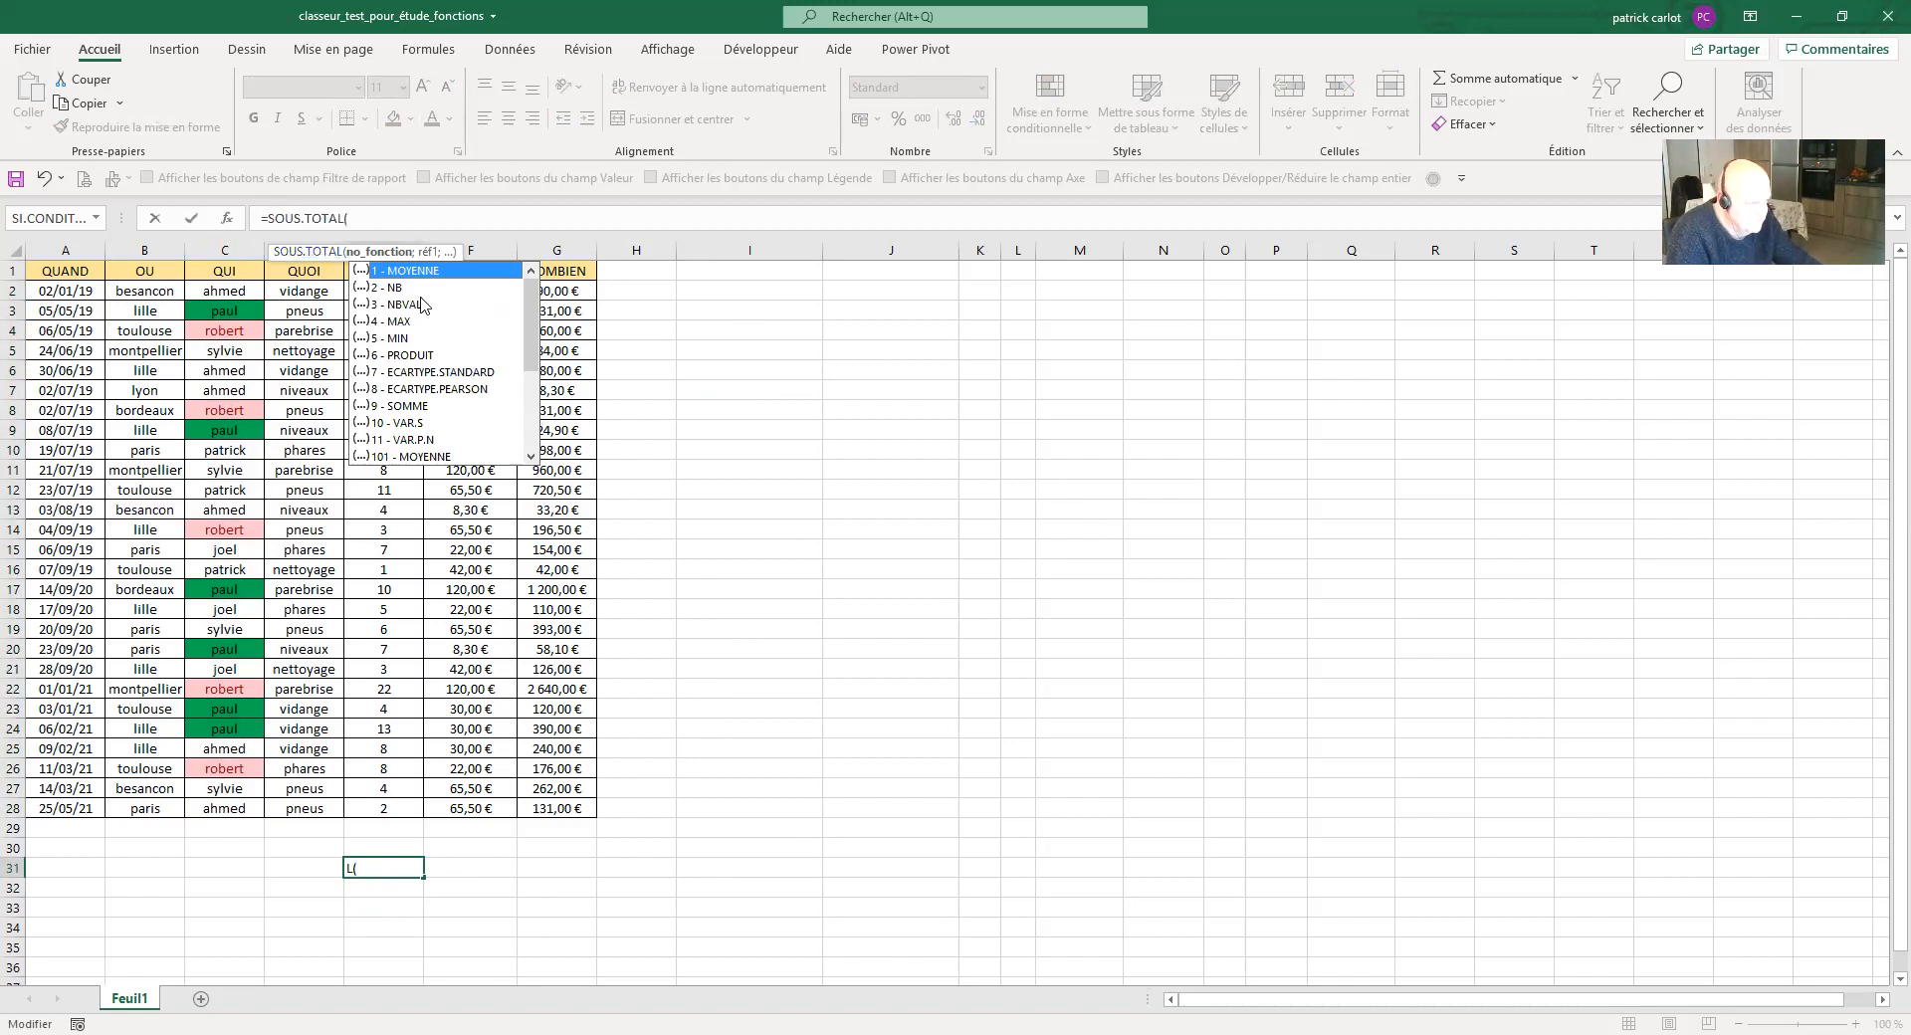
mouse_move(530, 327)
mouse_down()
mouse_move(526, 447)
mouse_move(535, 306)
mouse_up()
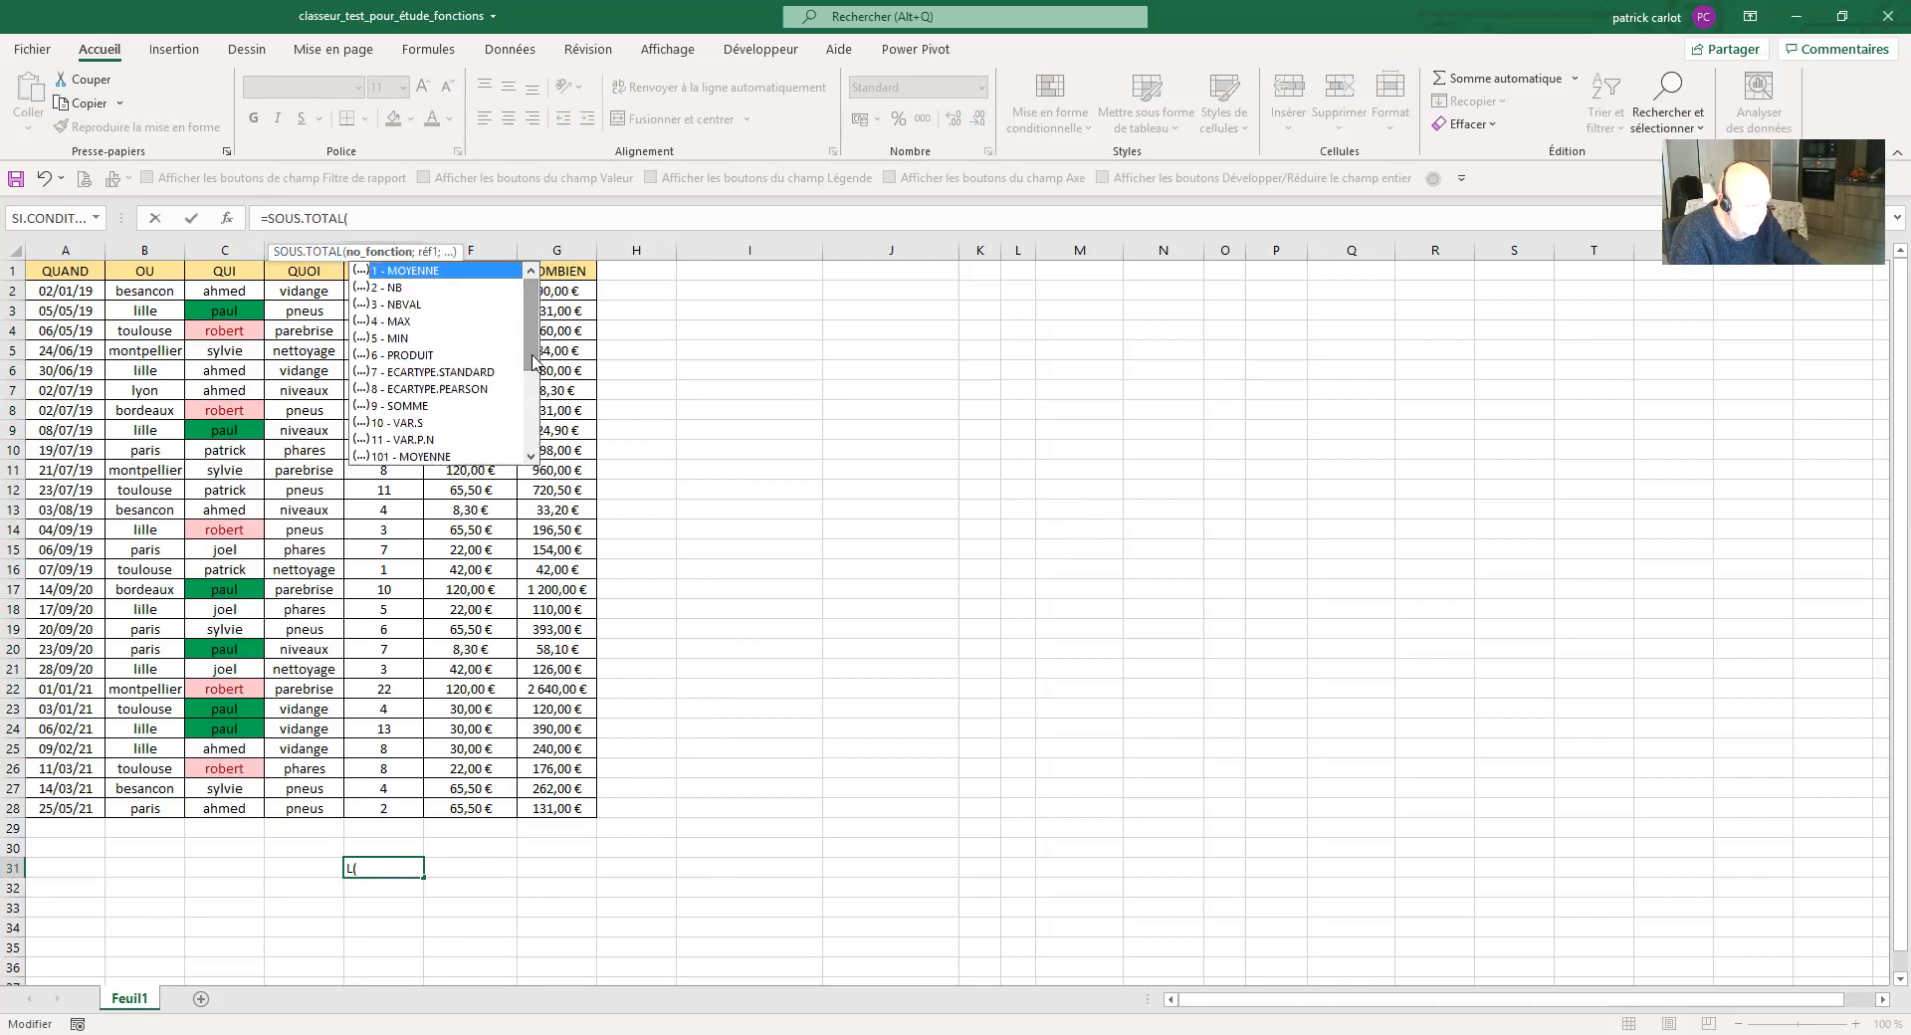
click(401, 409)
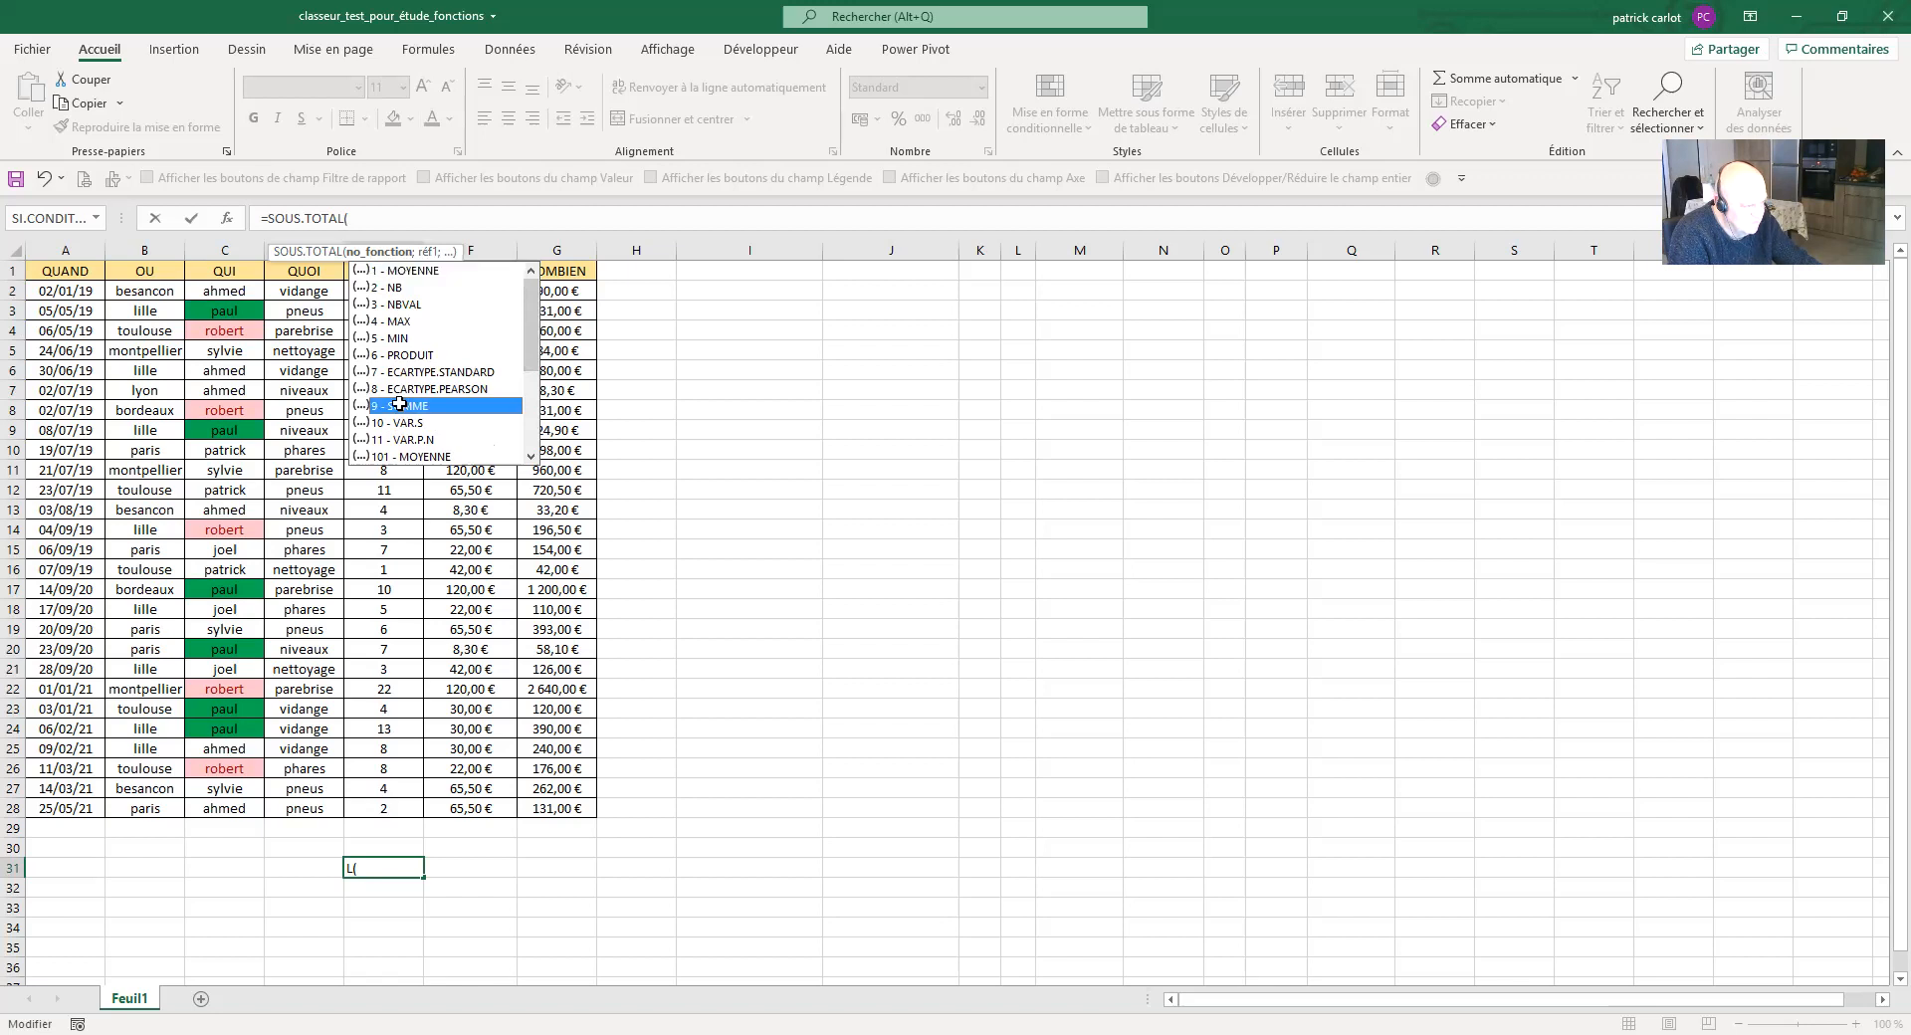
double_click(399, 404)
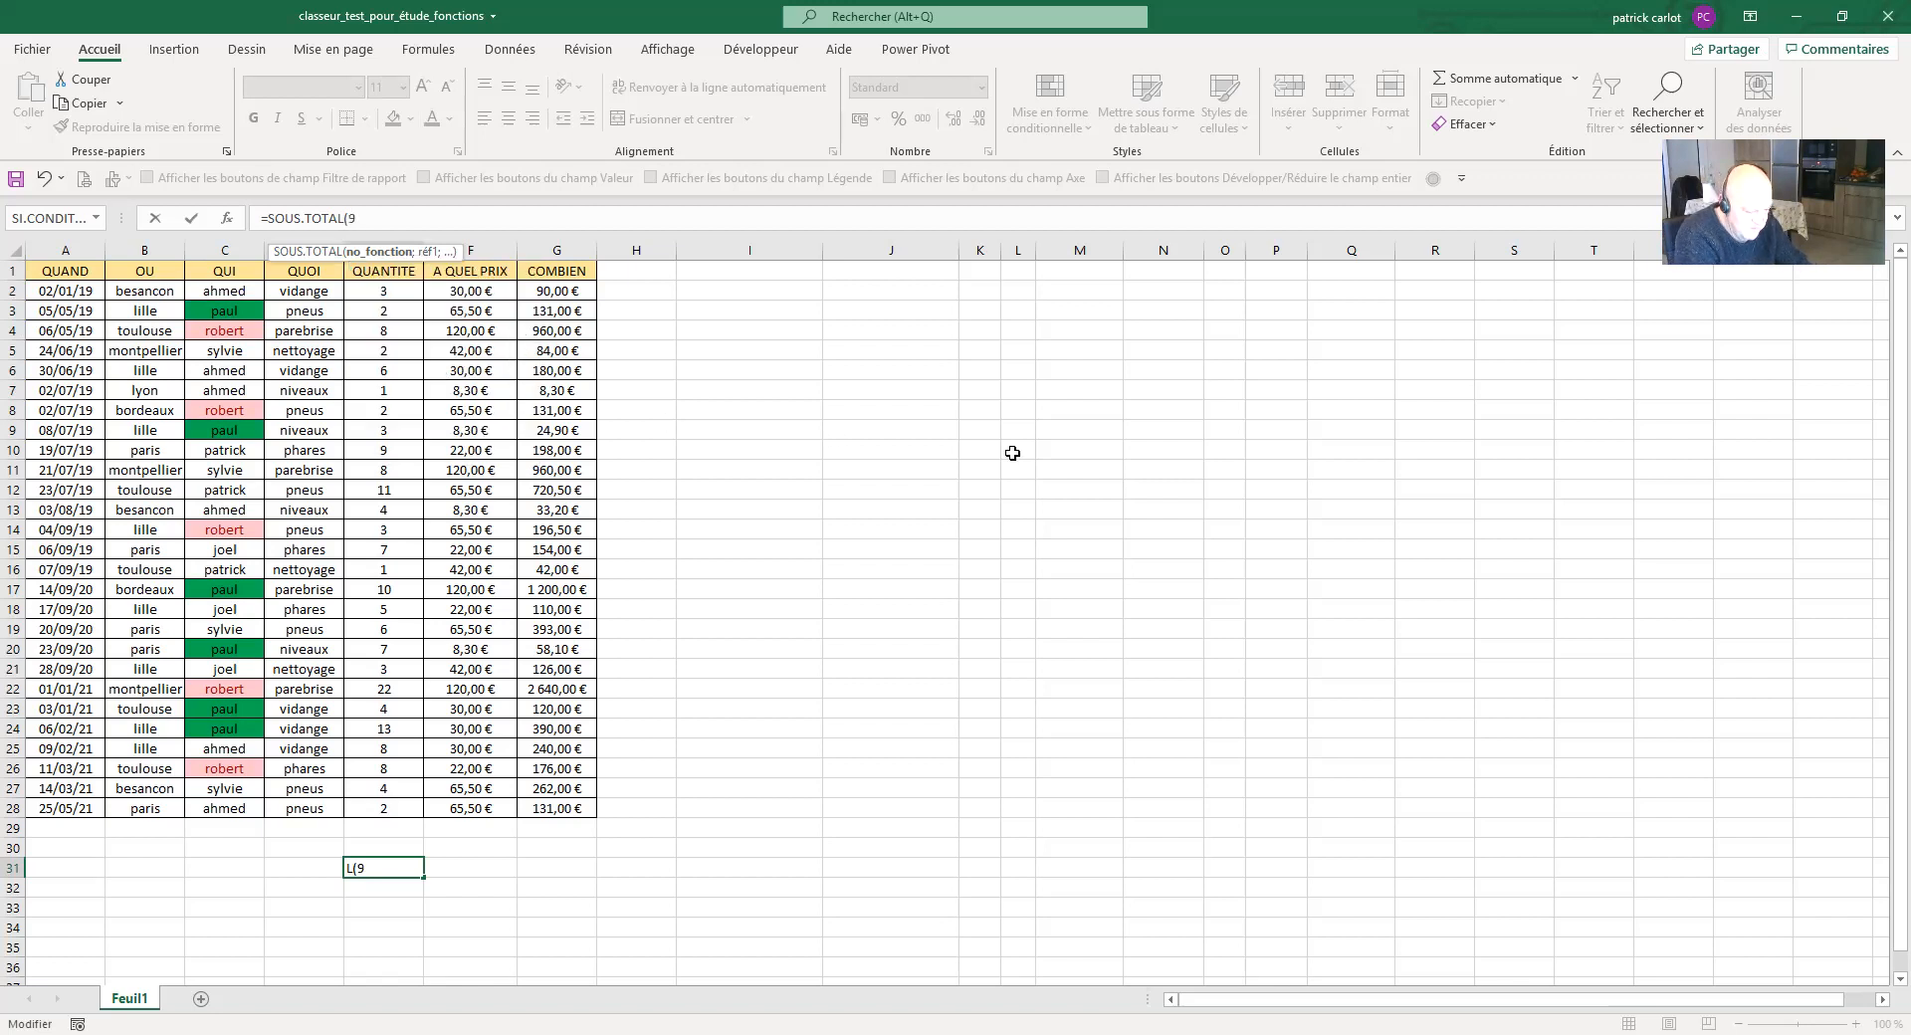
text(;)
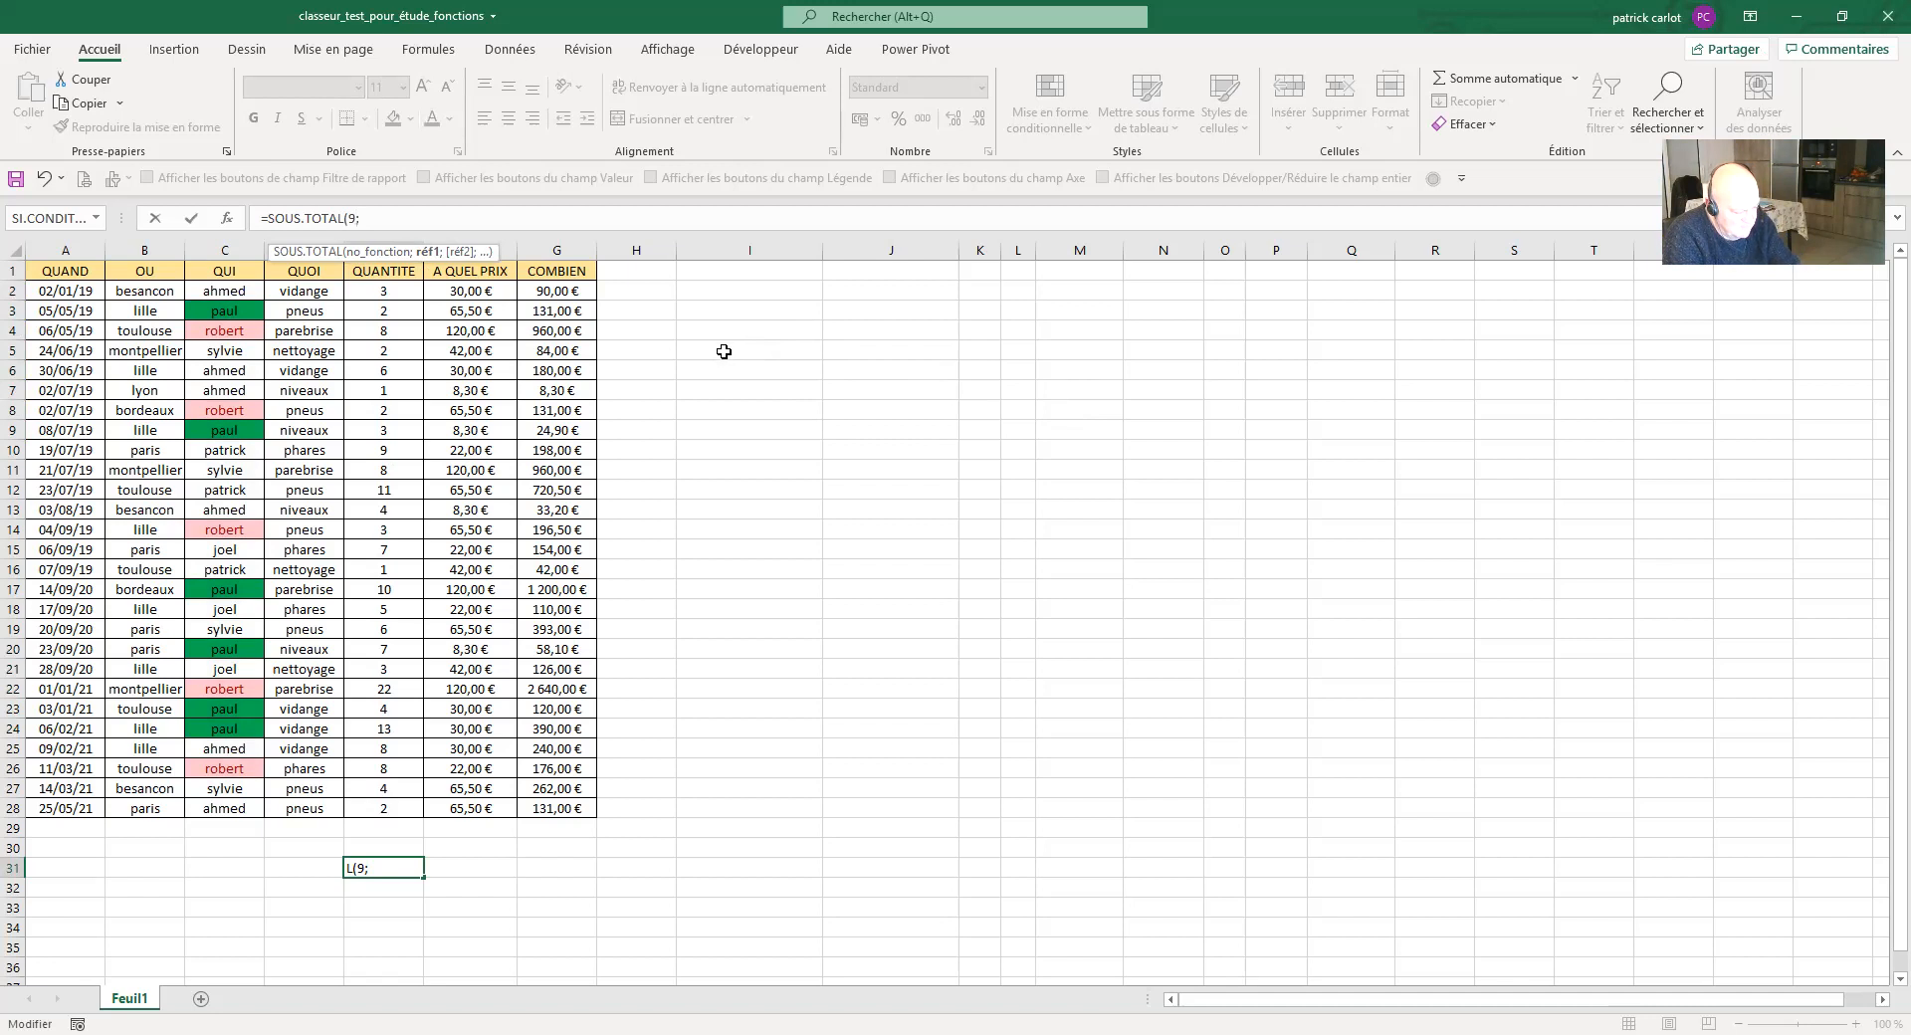
Complete the SOUS.TOTAL formula with the COMBIEN amounts of the green-highlighted rows: G3, G9, G17, G20, G23 and G24
click(555, 311)
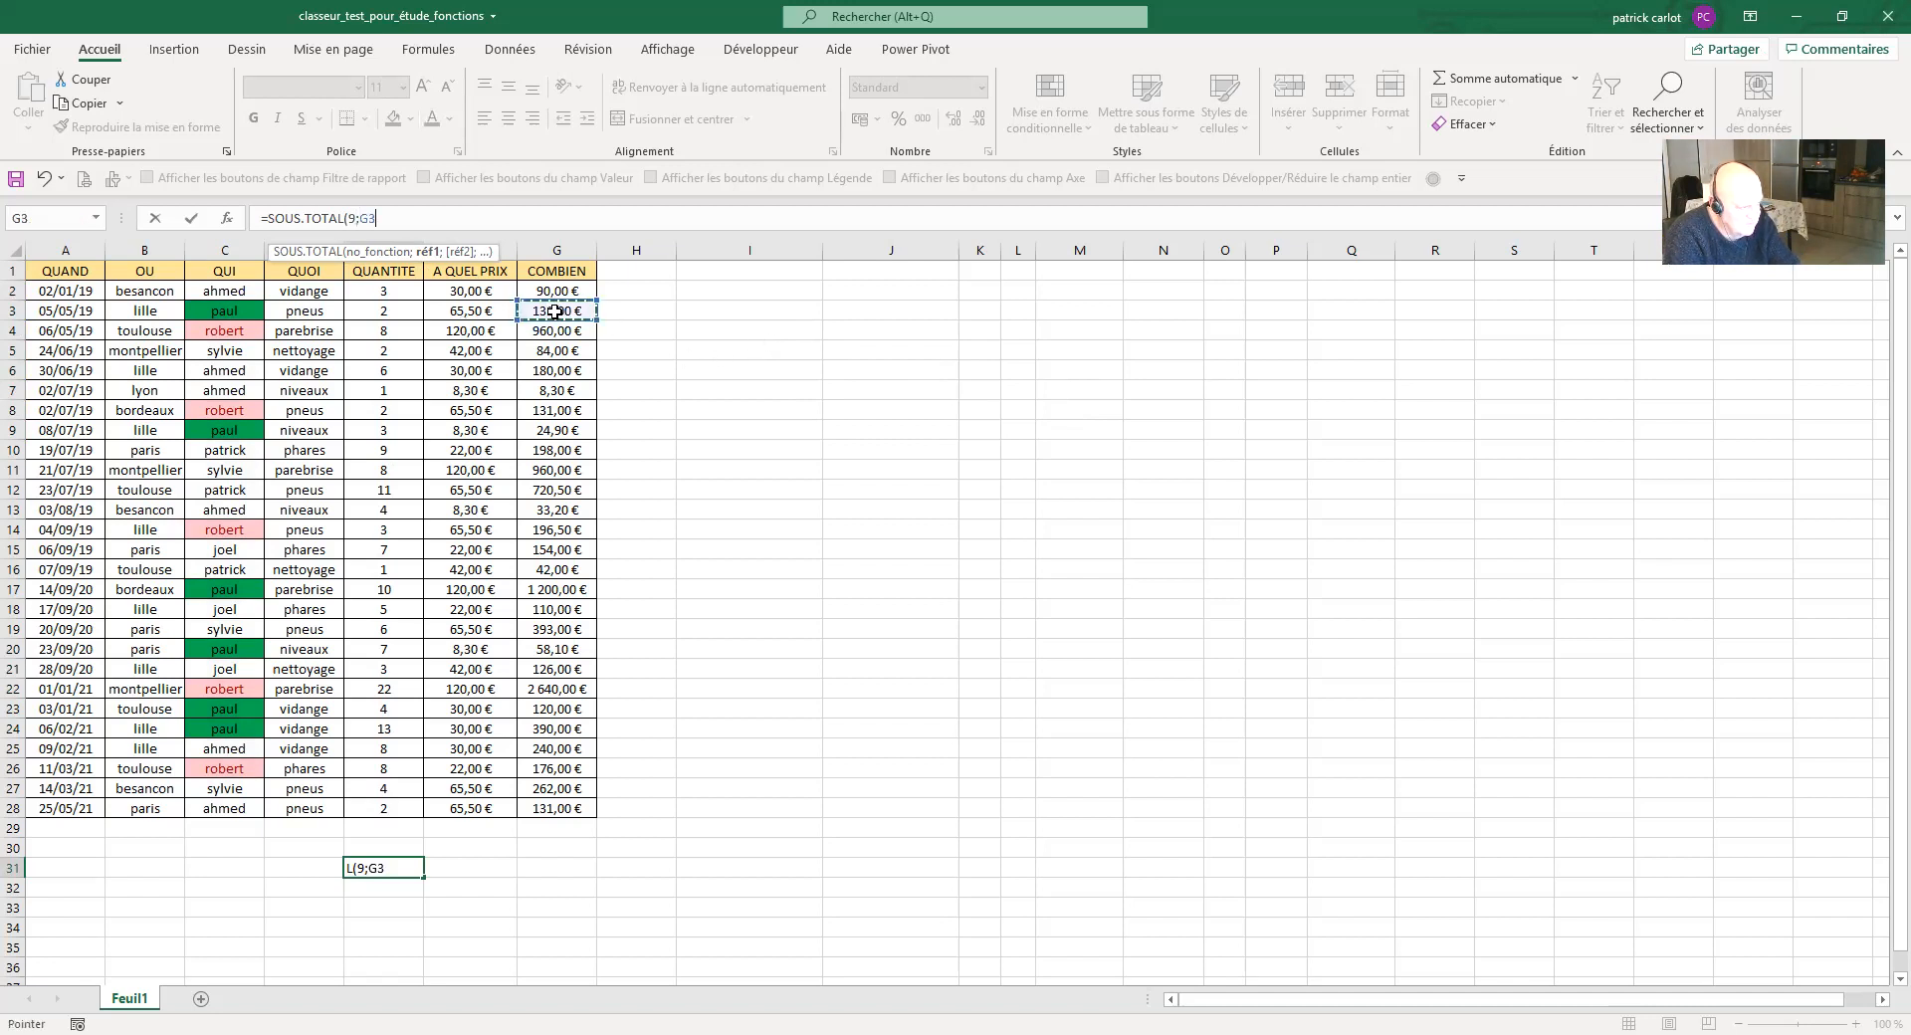
text(;)
click(538, 438)
text(;)
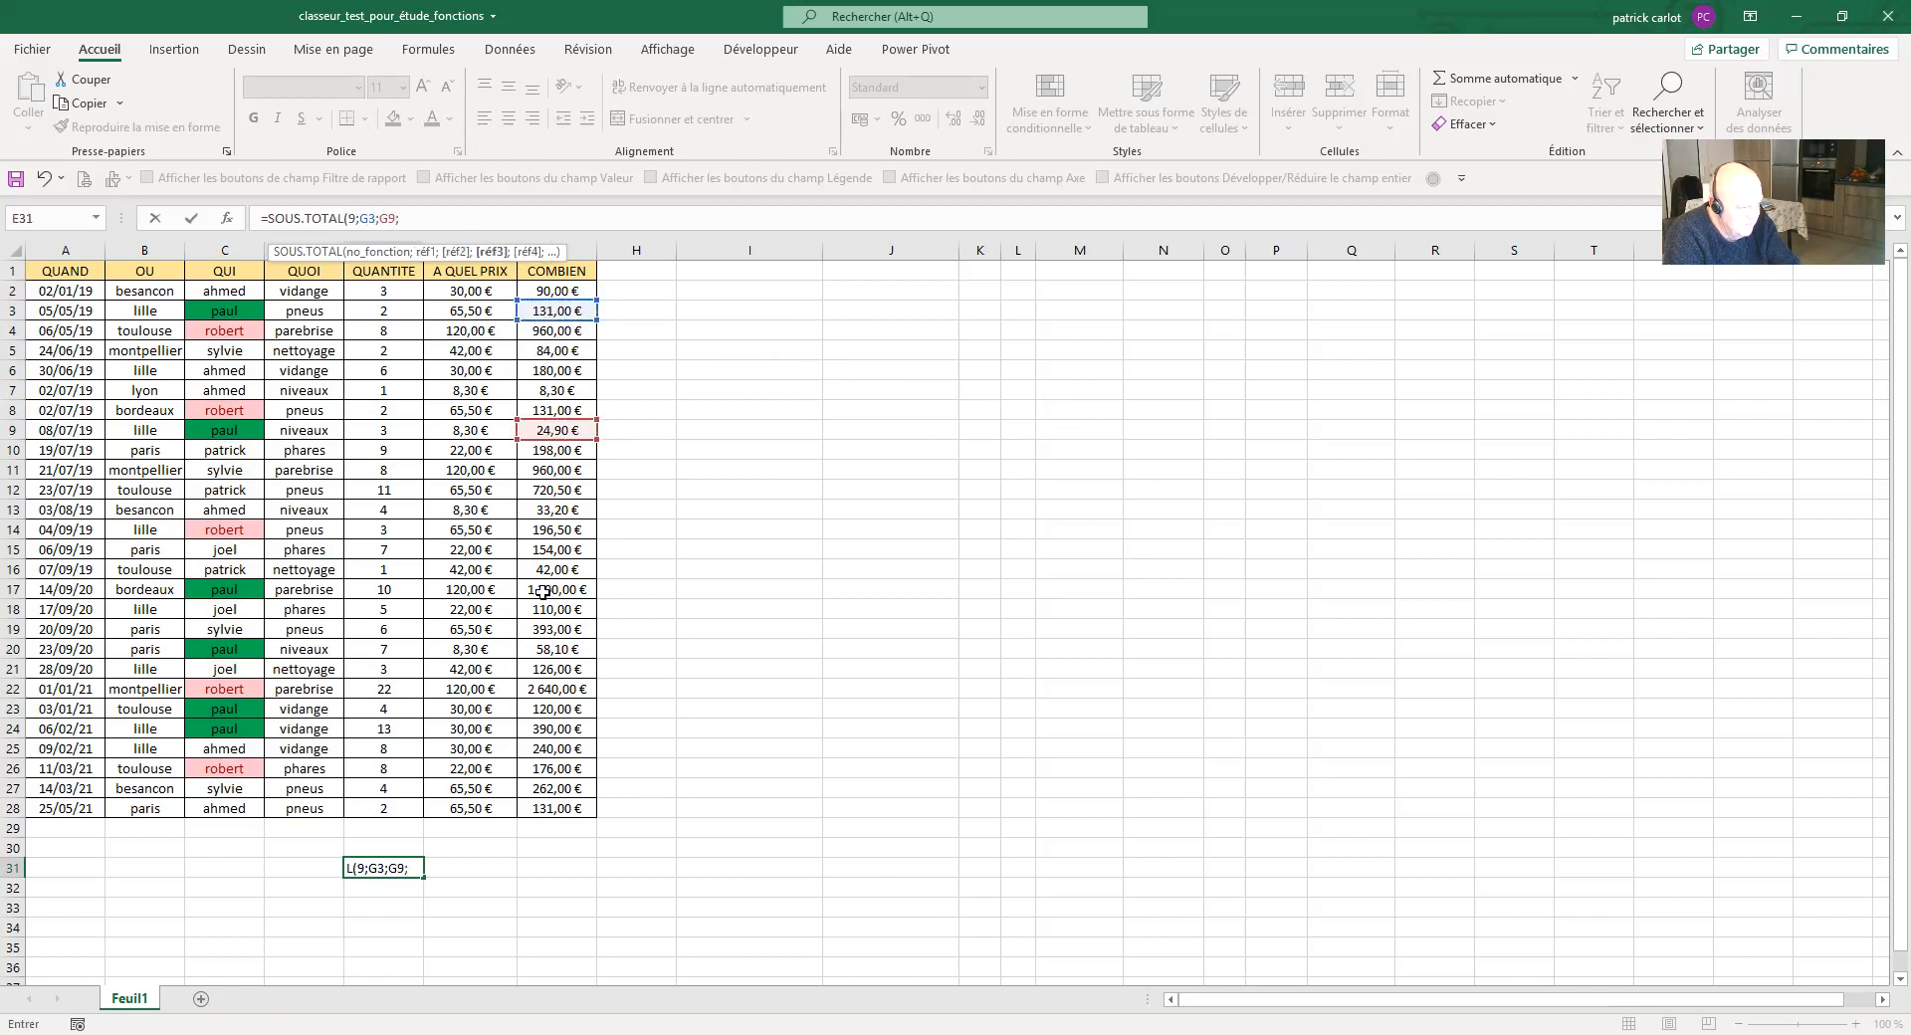
click(549, 592)
text(;)
click(551, 657)
text(;)
click(550, 711)
text(;)
click(564, 731)
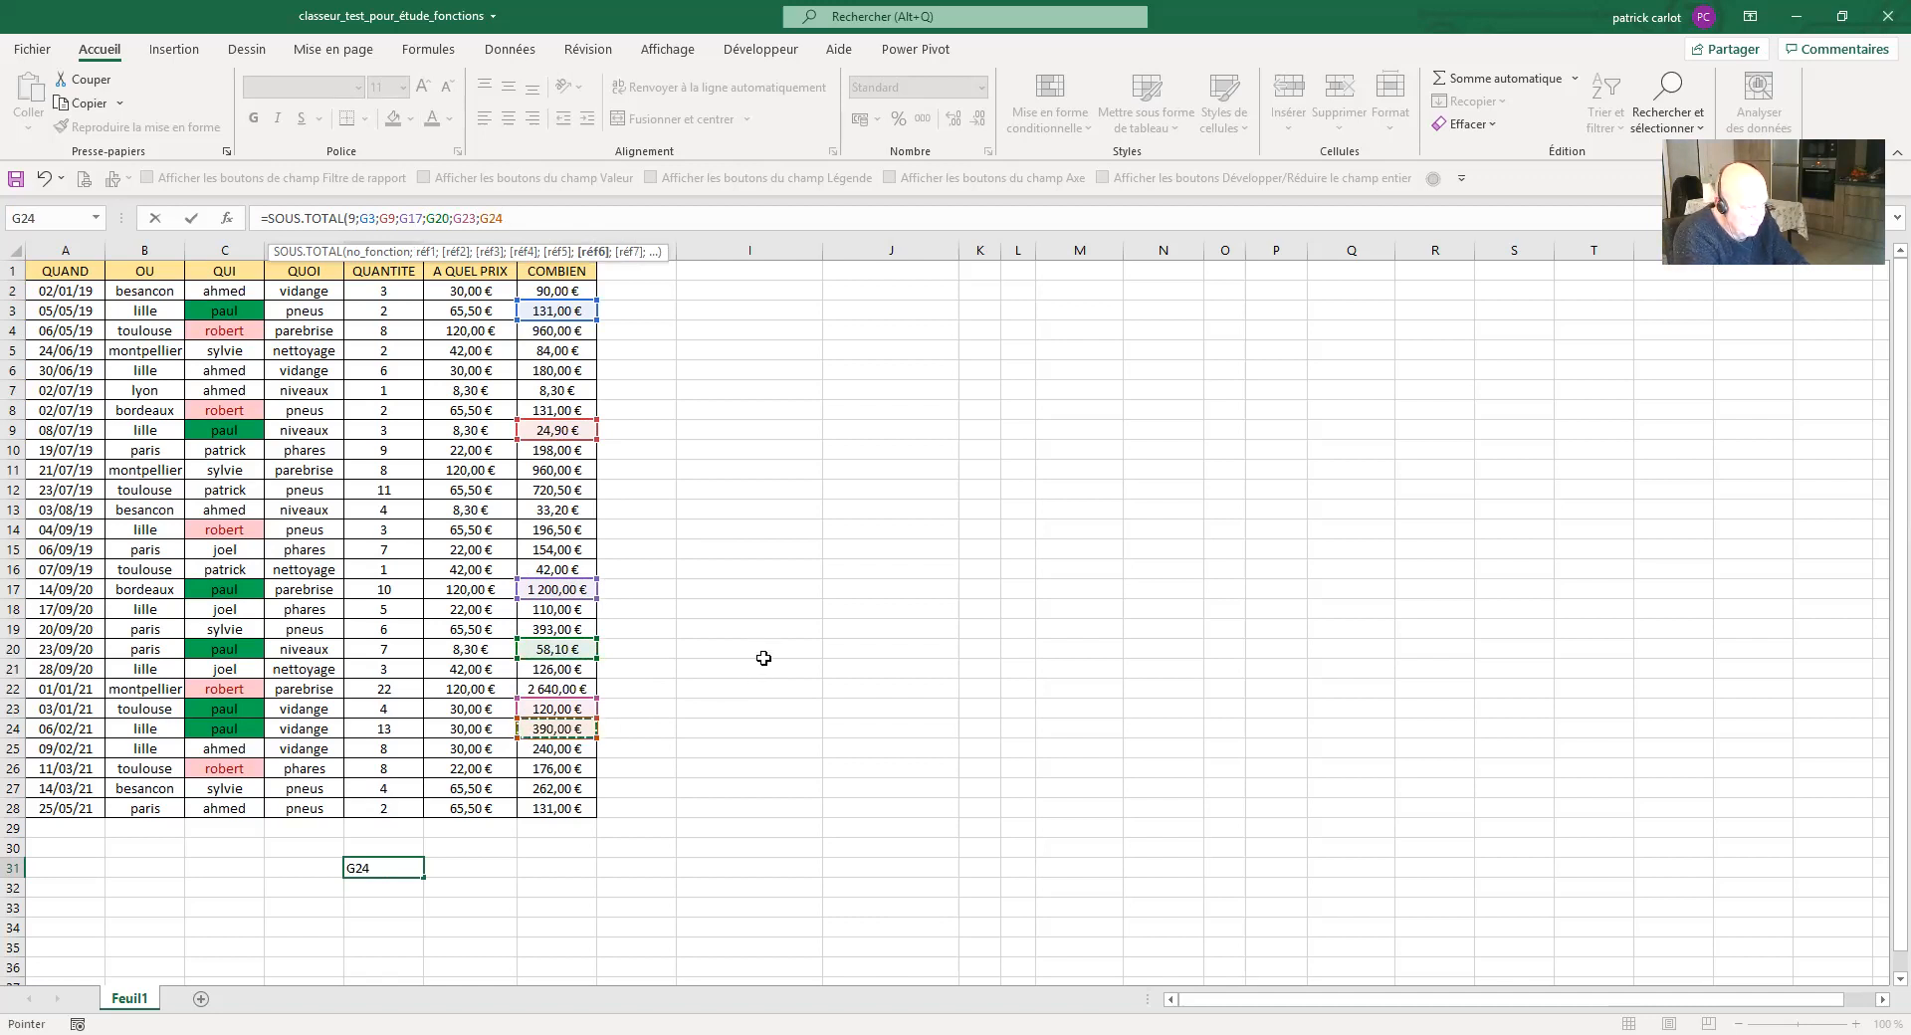
text())
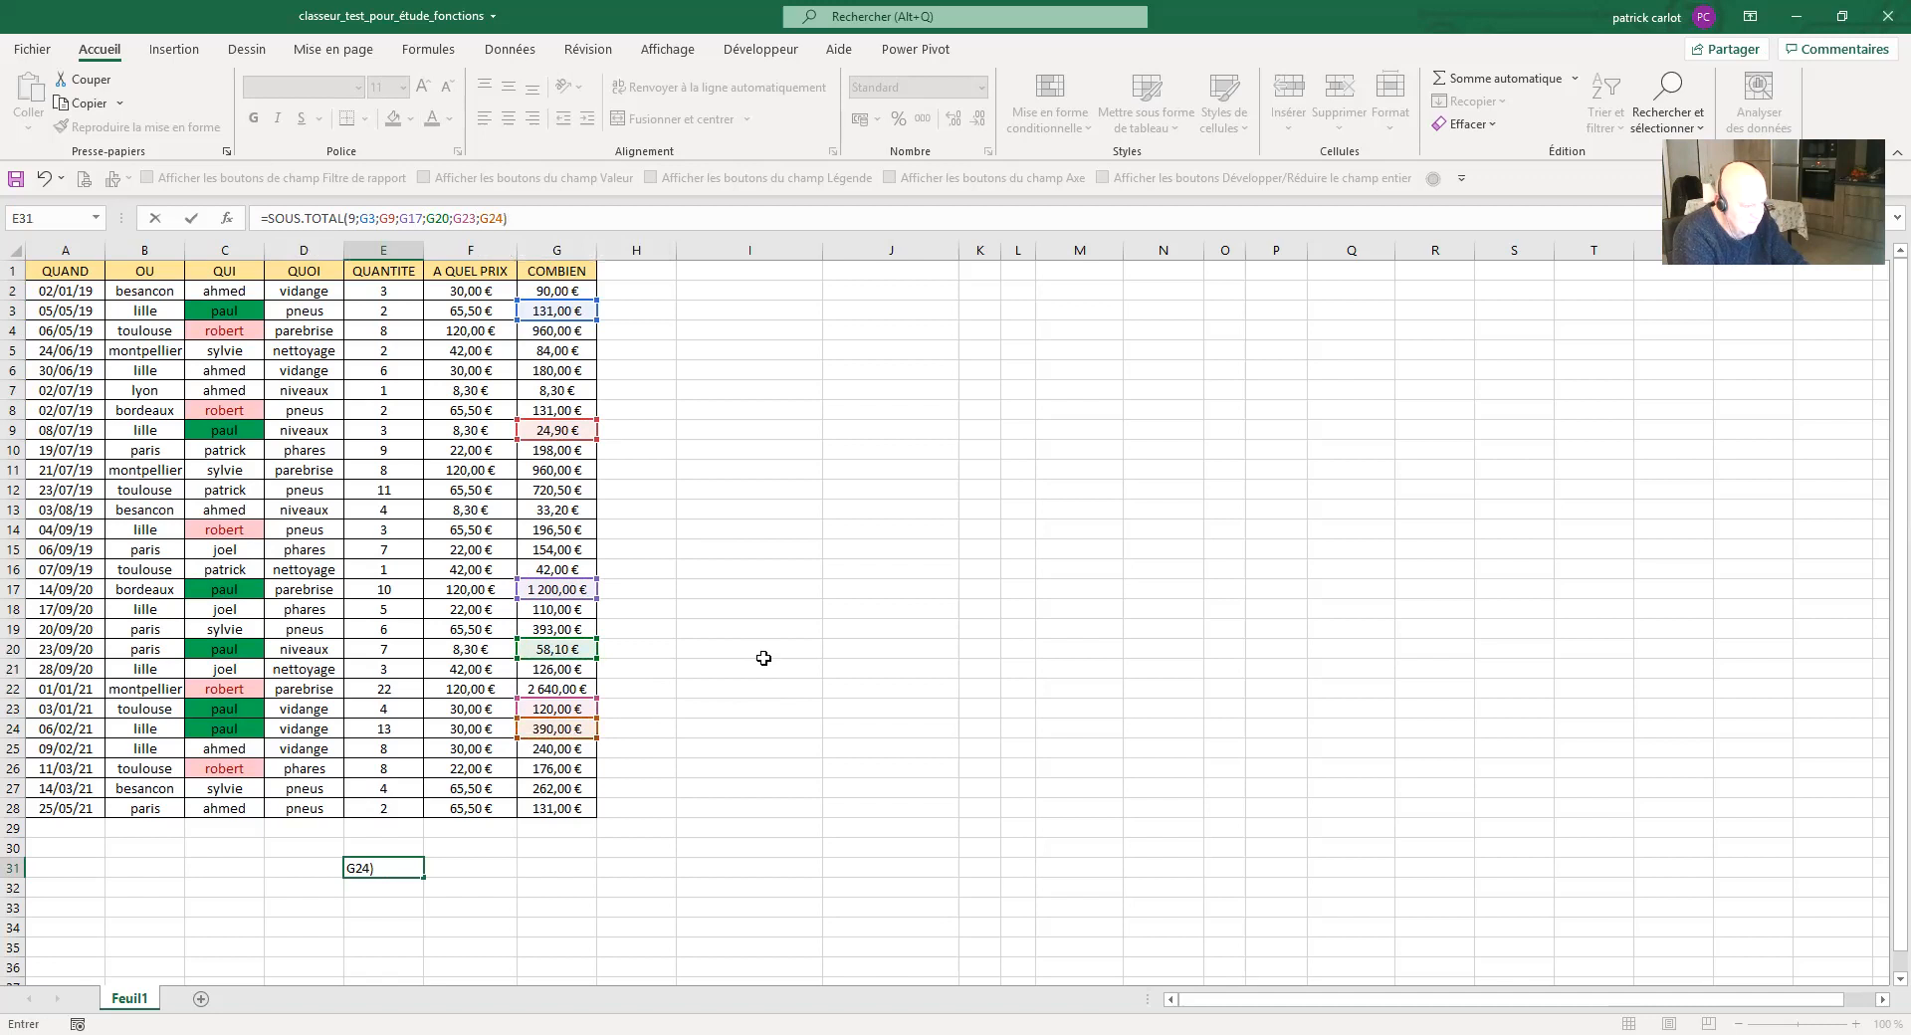
key(Return)
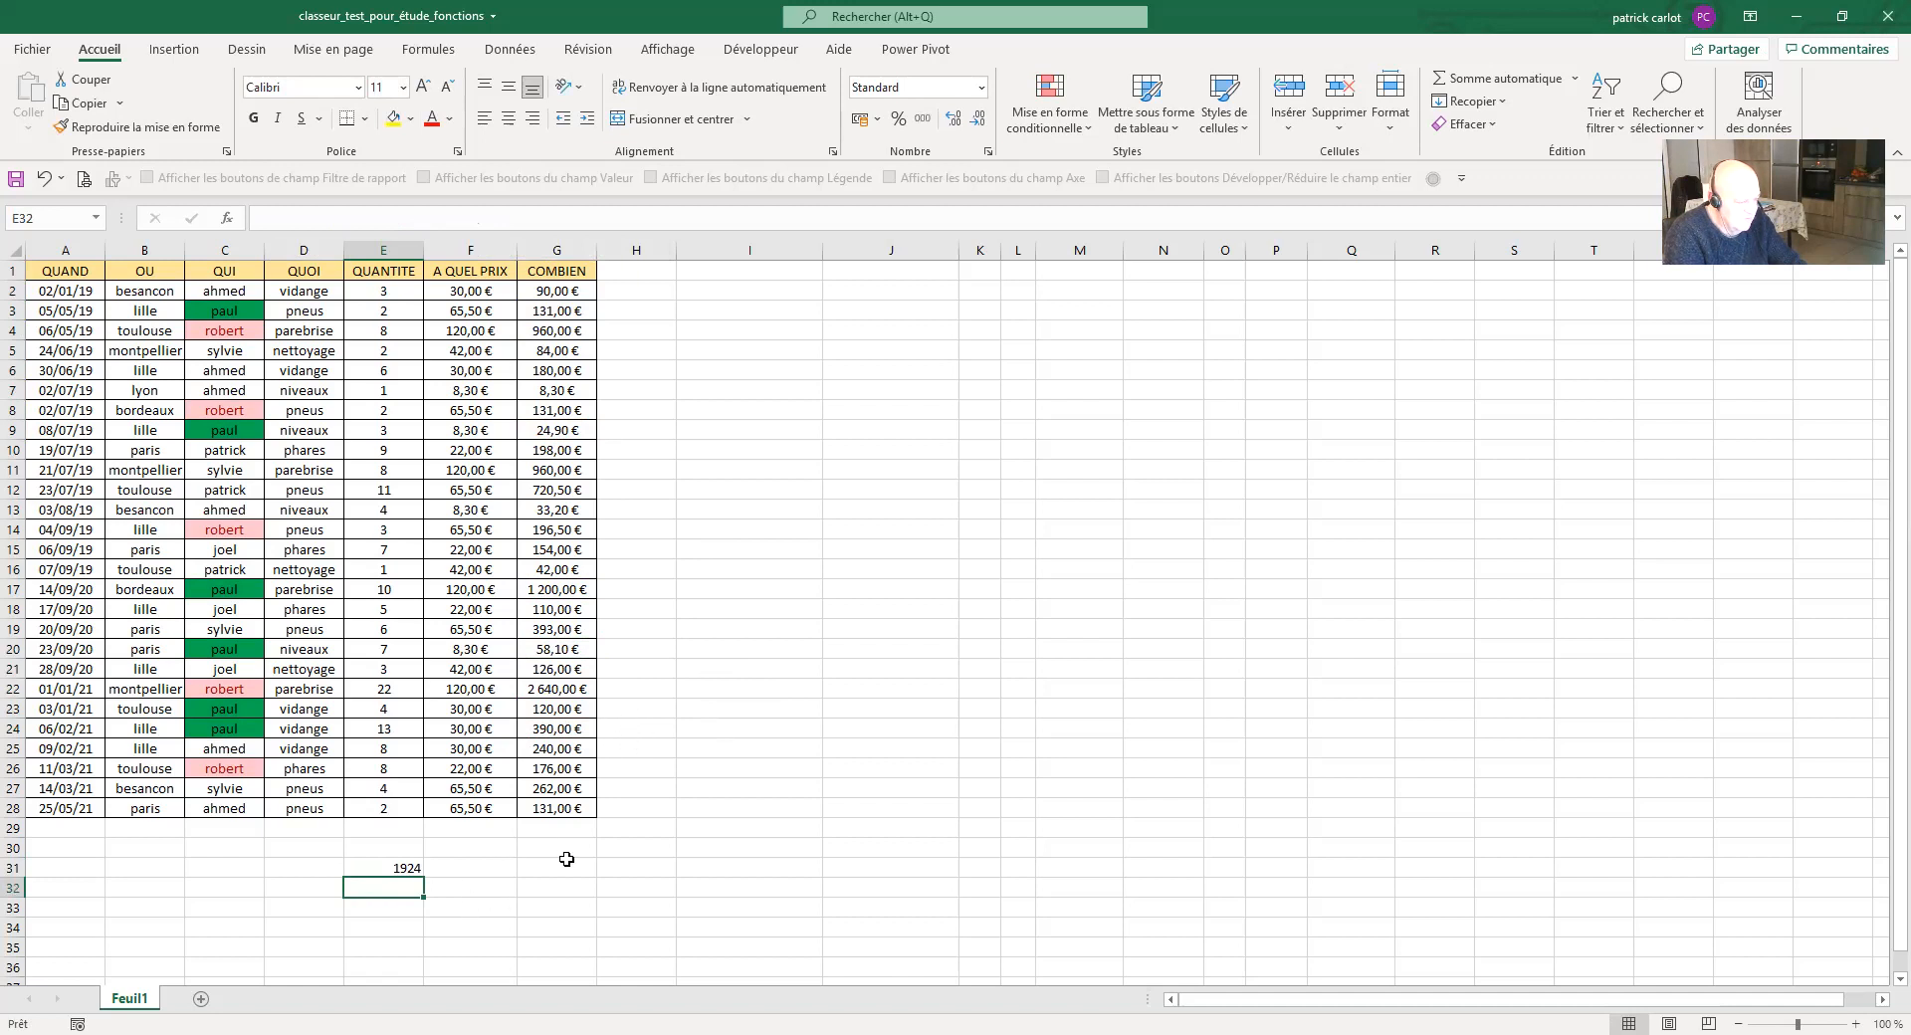
Apply the Monétaire number format to the SOUS.TOTAL result in E31
click(393, 868)
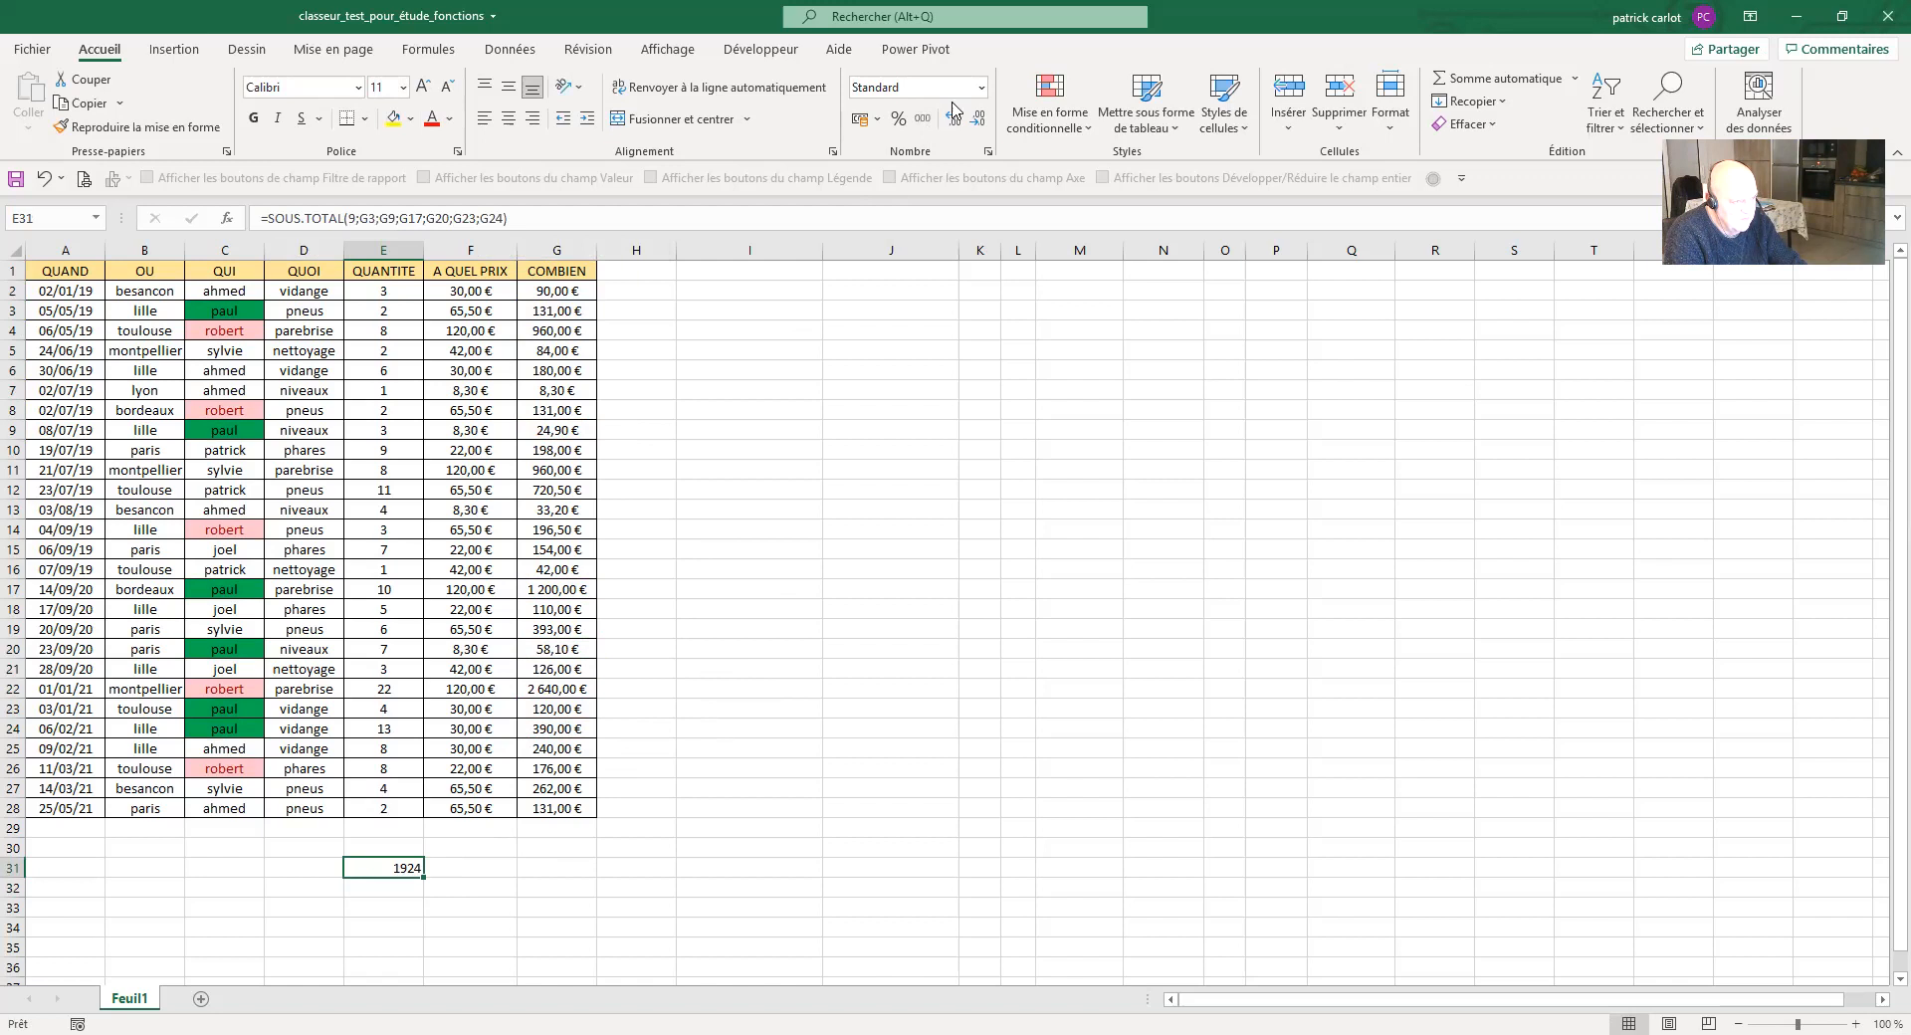
click(981, 92)
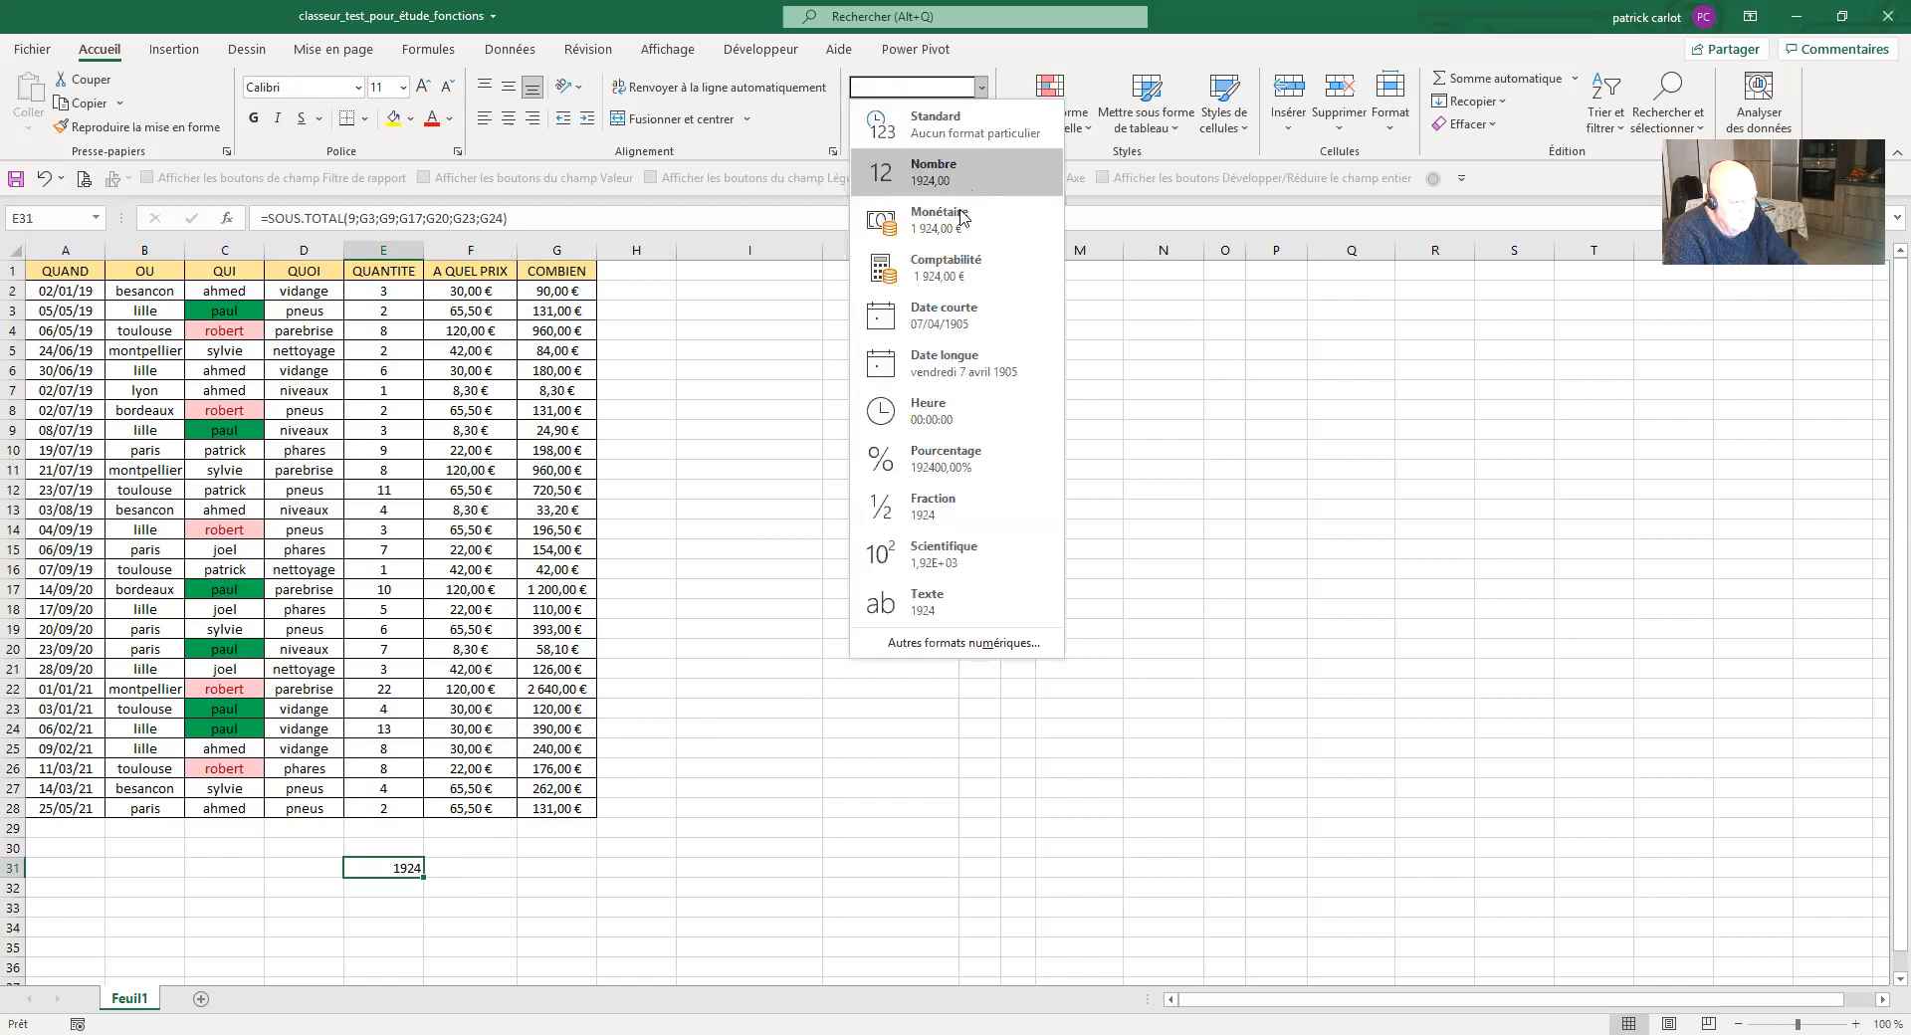
click(957, 223)
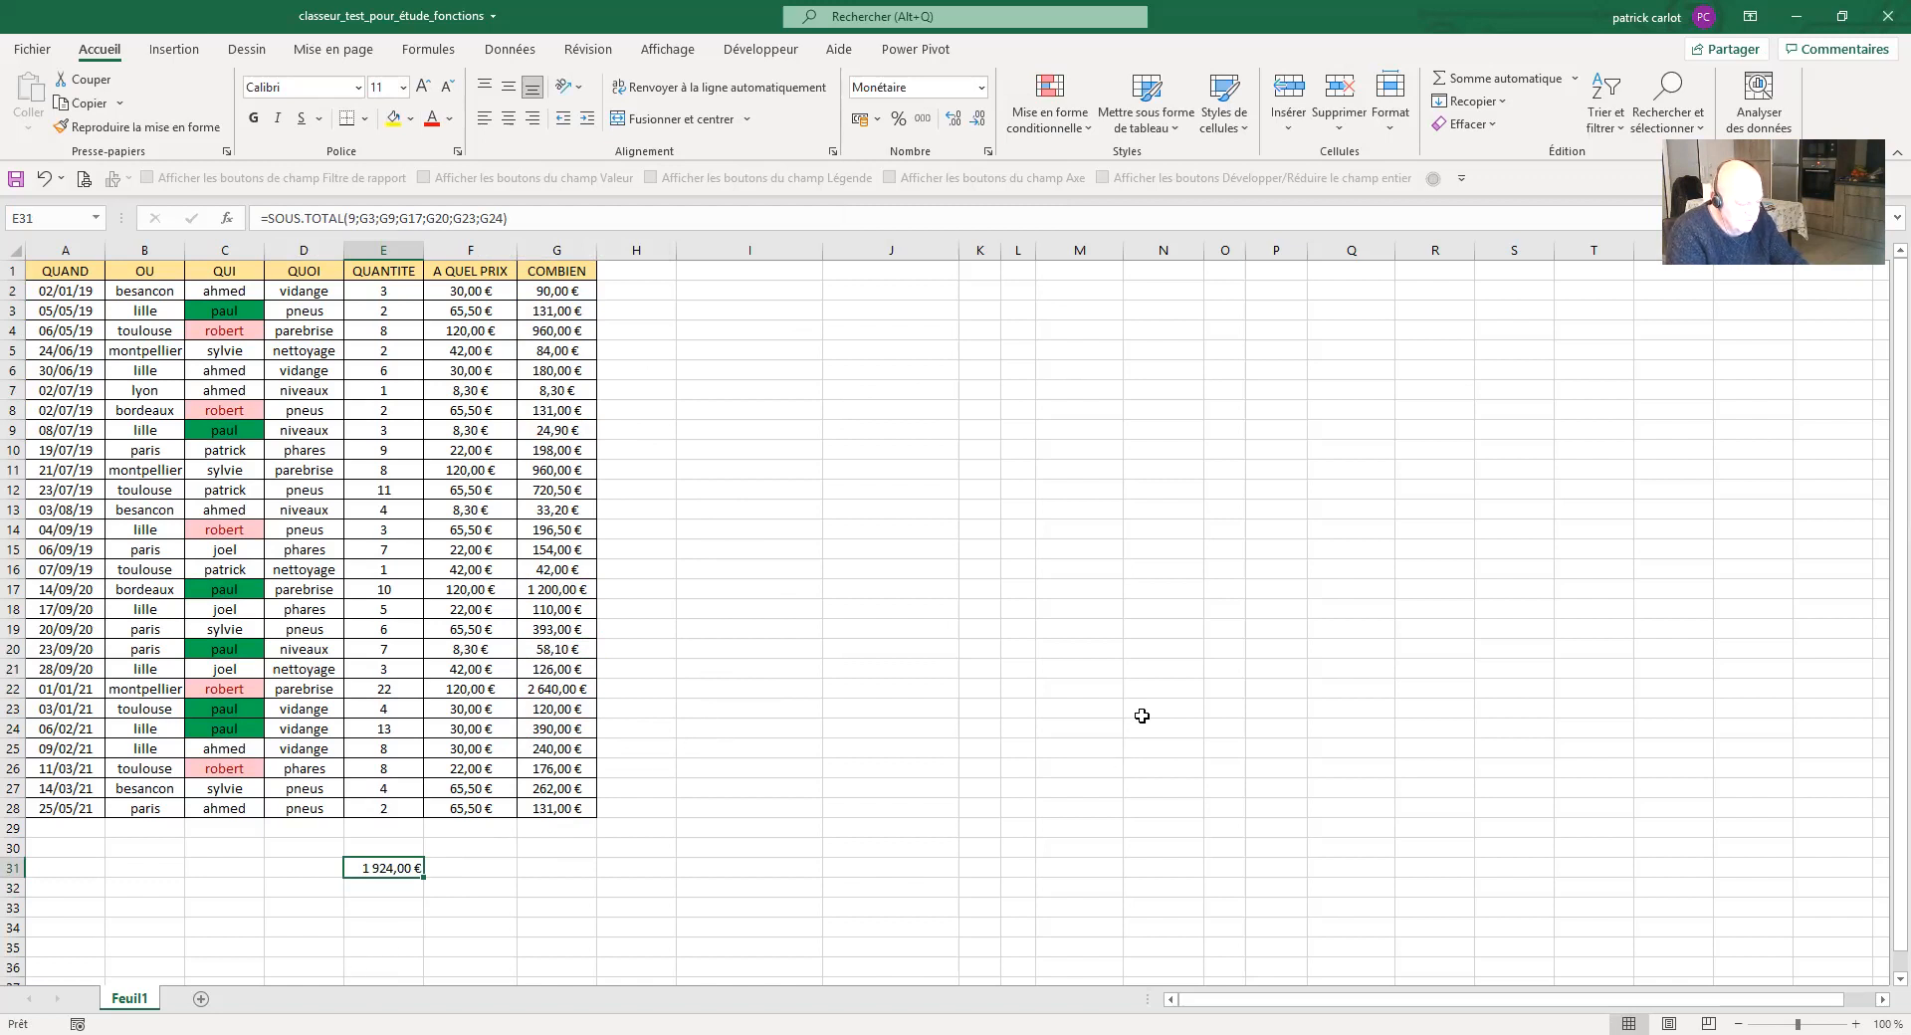
key(Return)
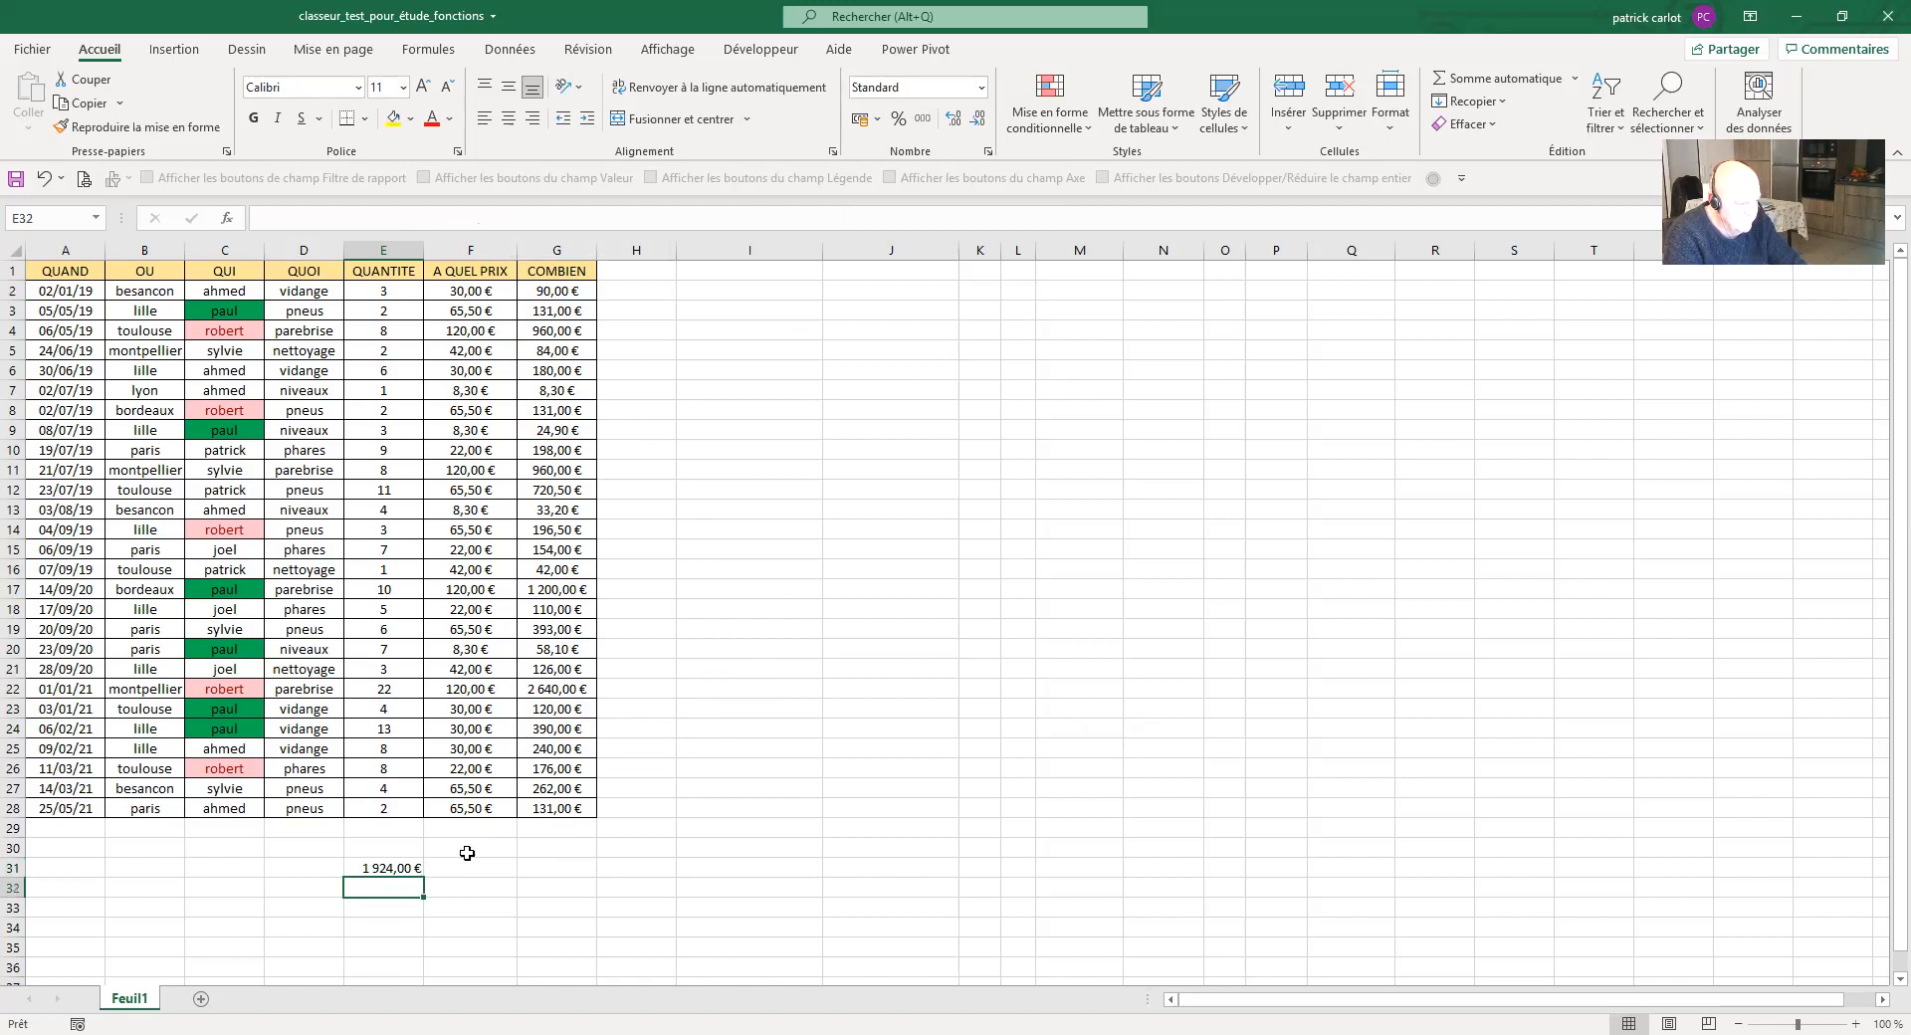
Label the totals by entering the name from C3 in D31 and the name from C4 in D32
drag(308, 871, 387, 868)
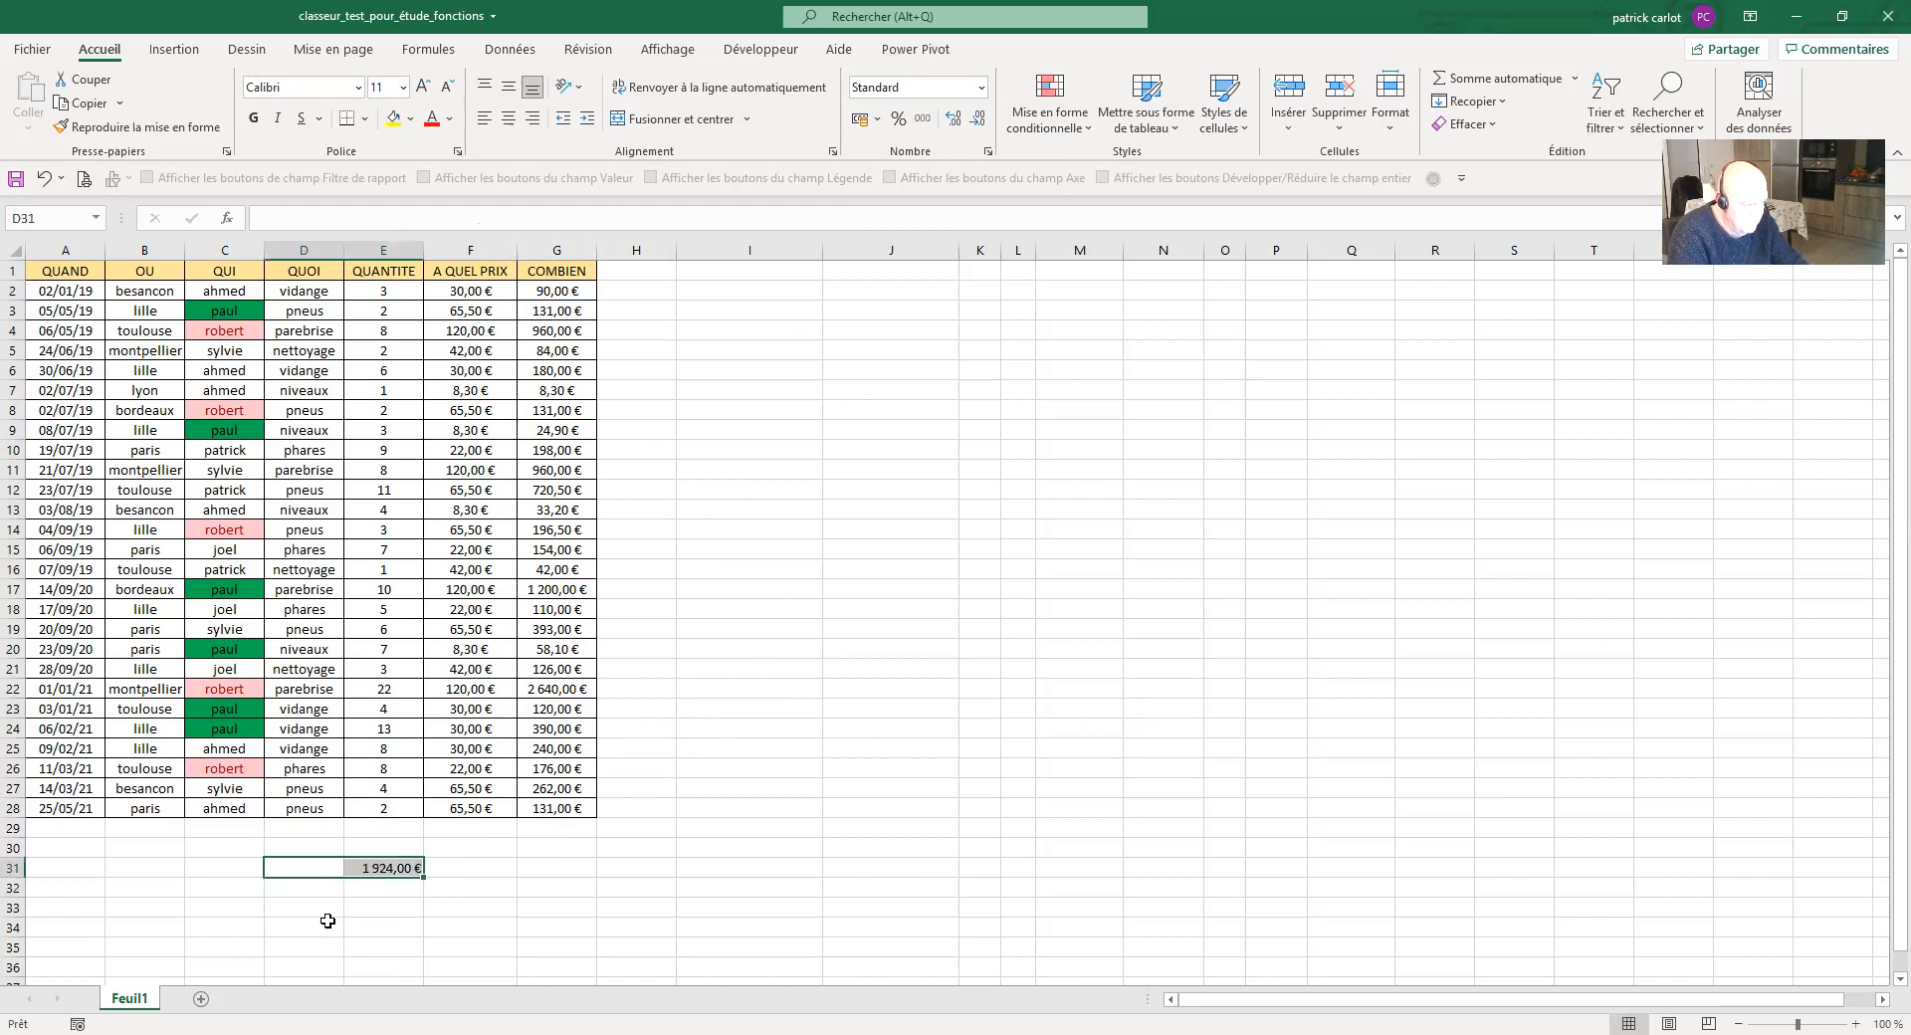
click(312, 873)
text(paul)
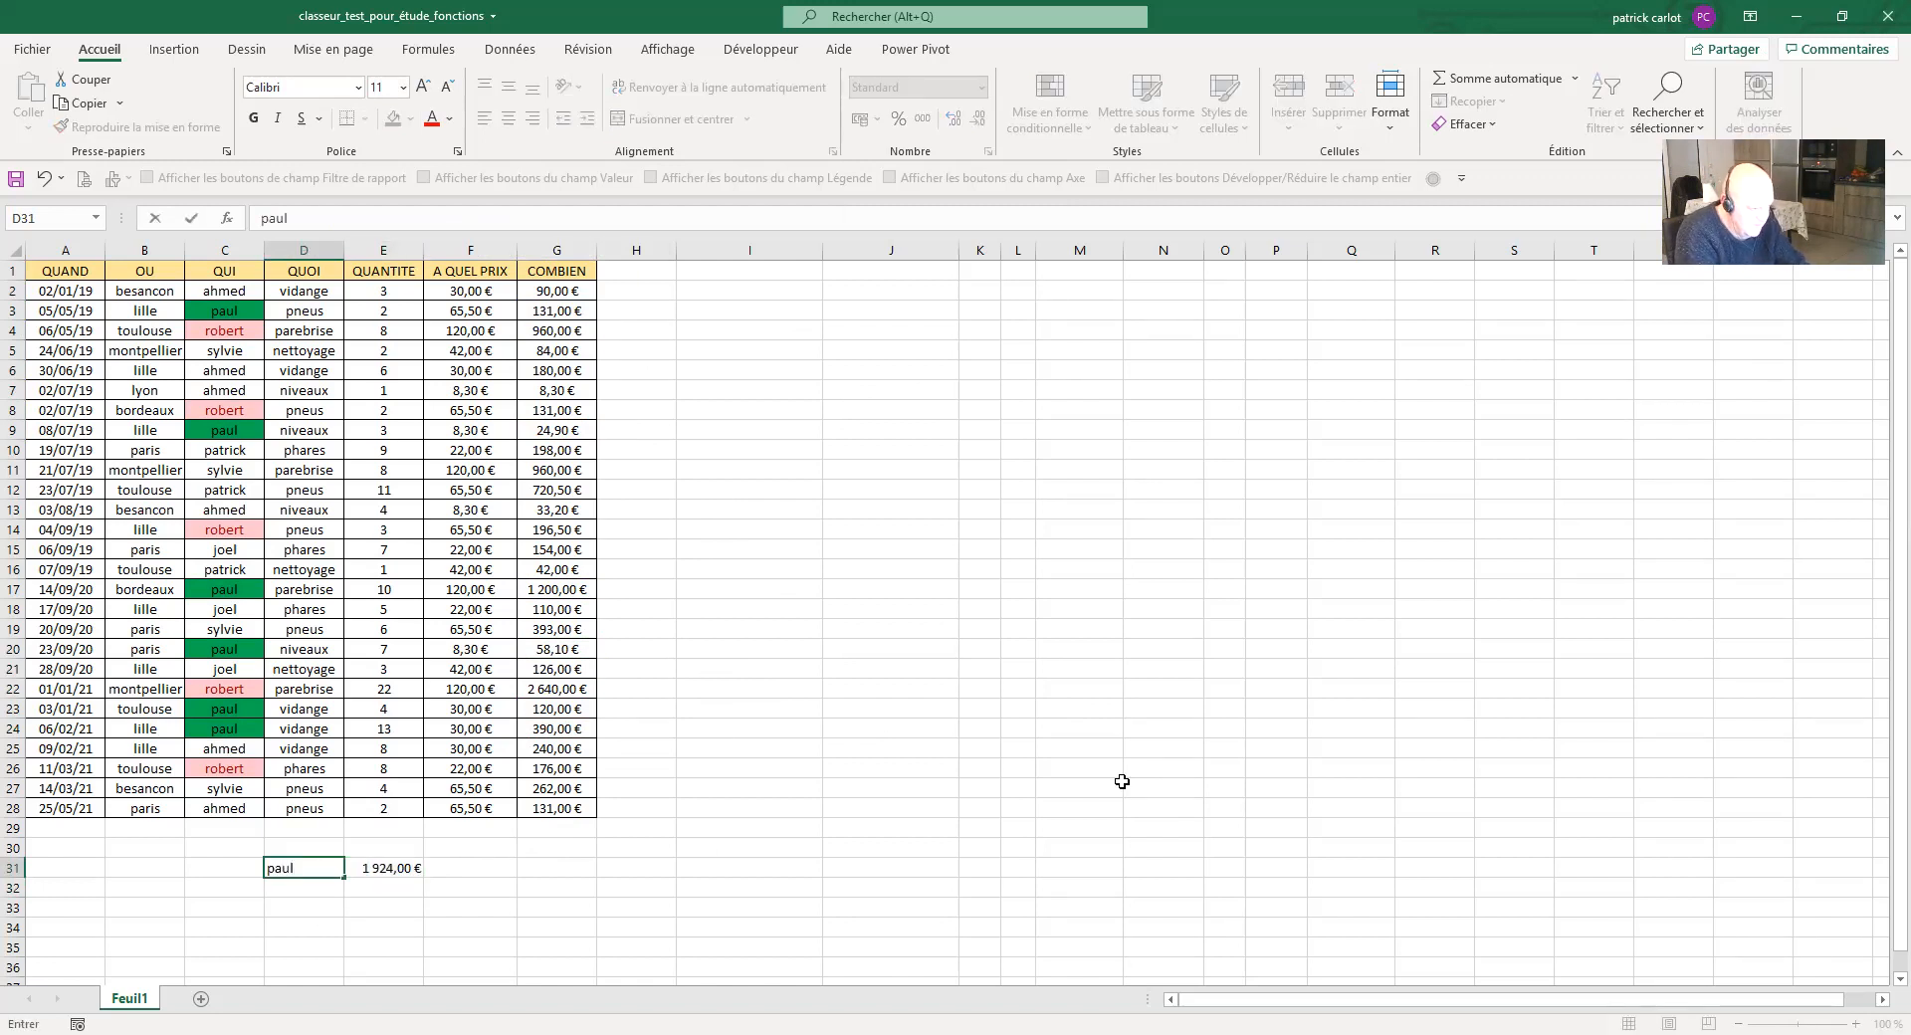
key(Return)
text(robert)
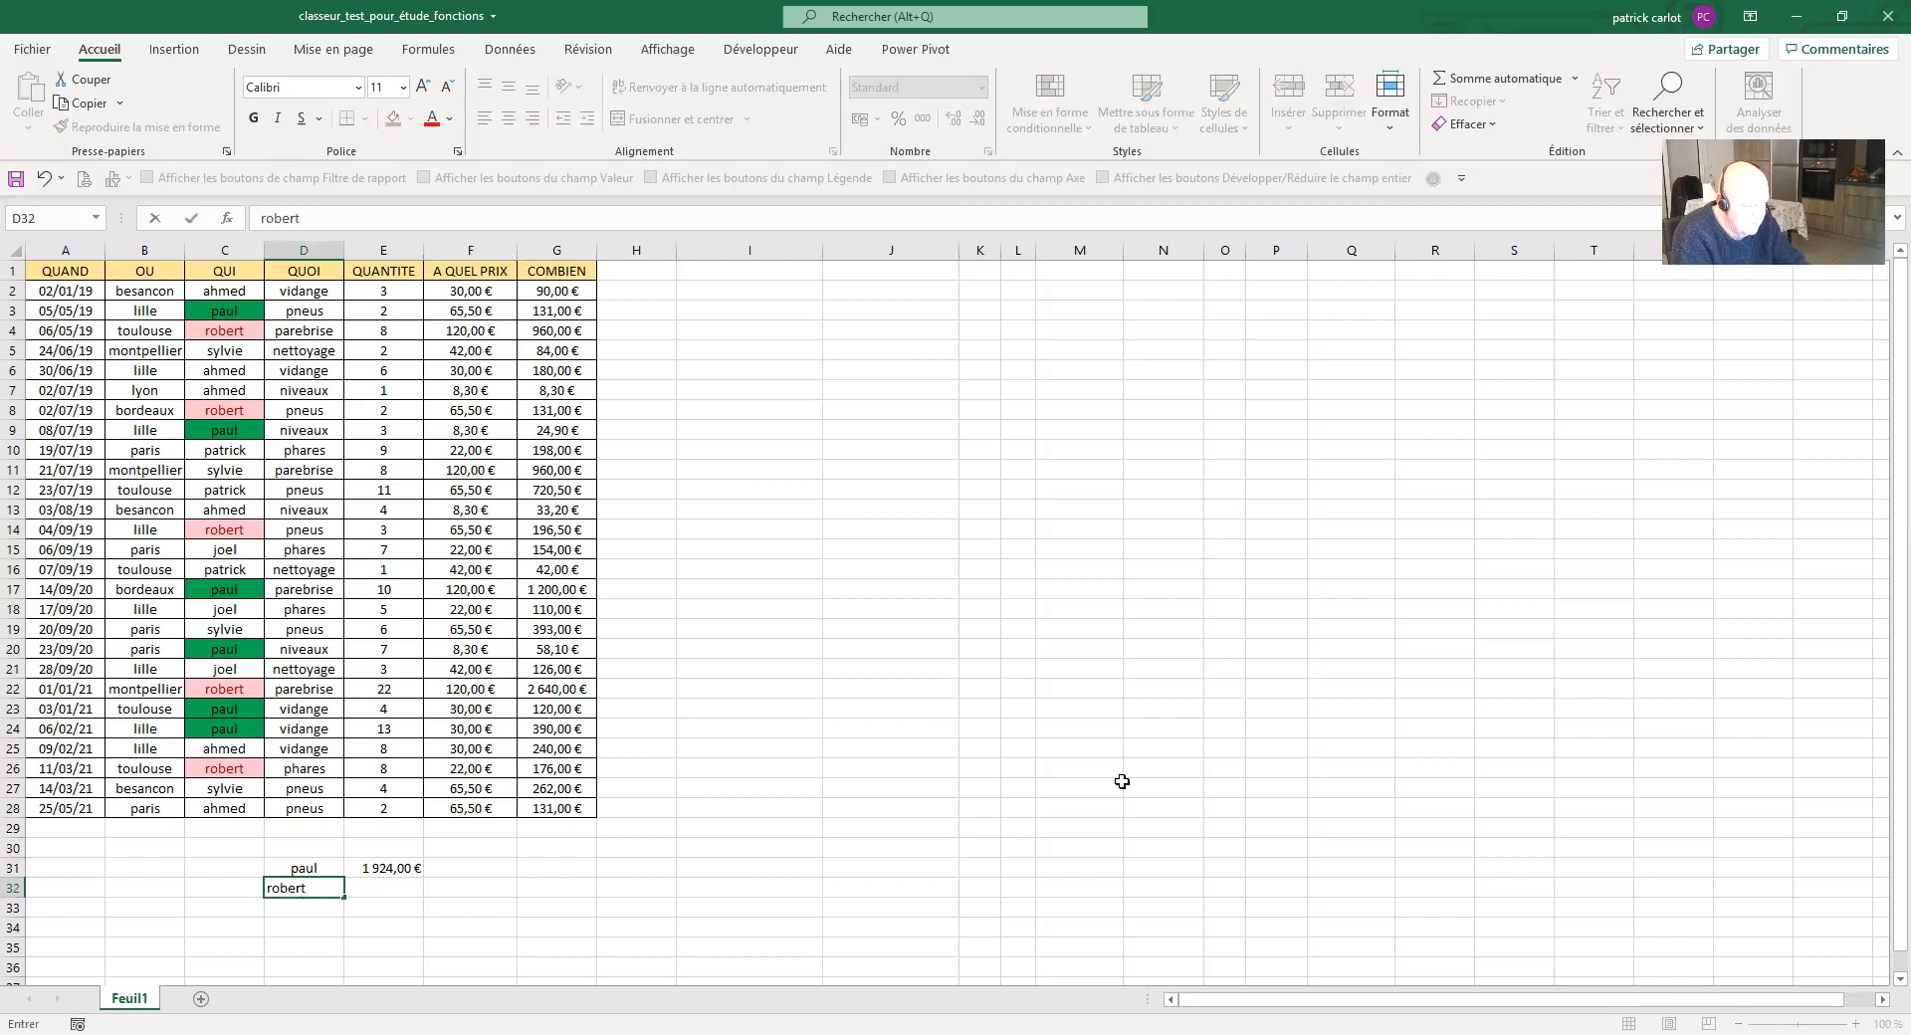
key(Tab)
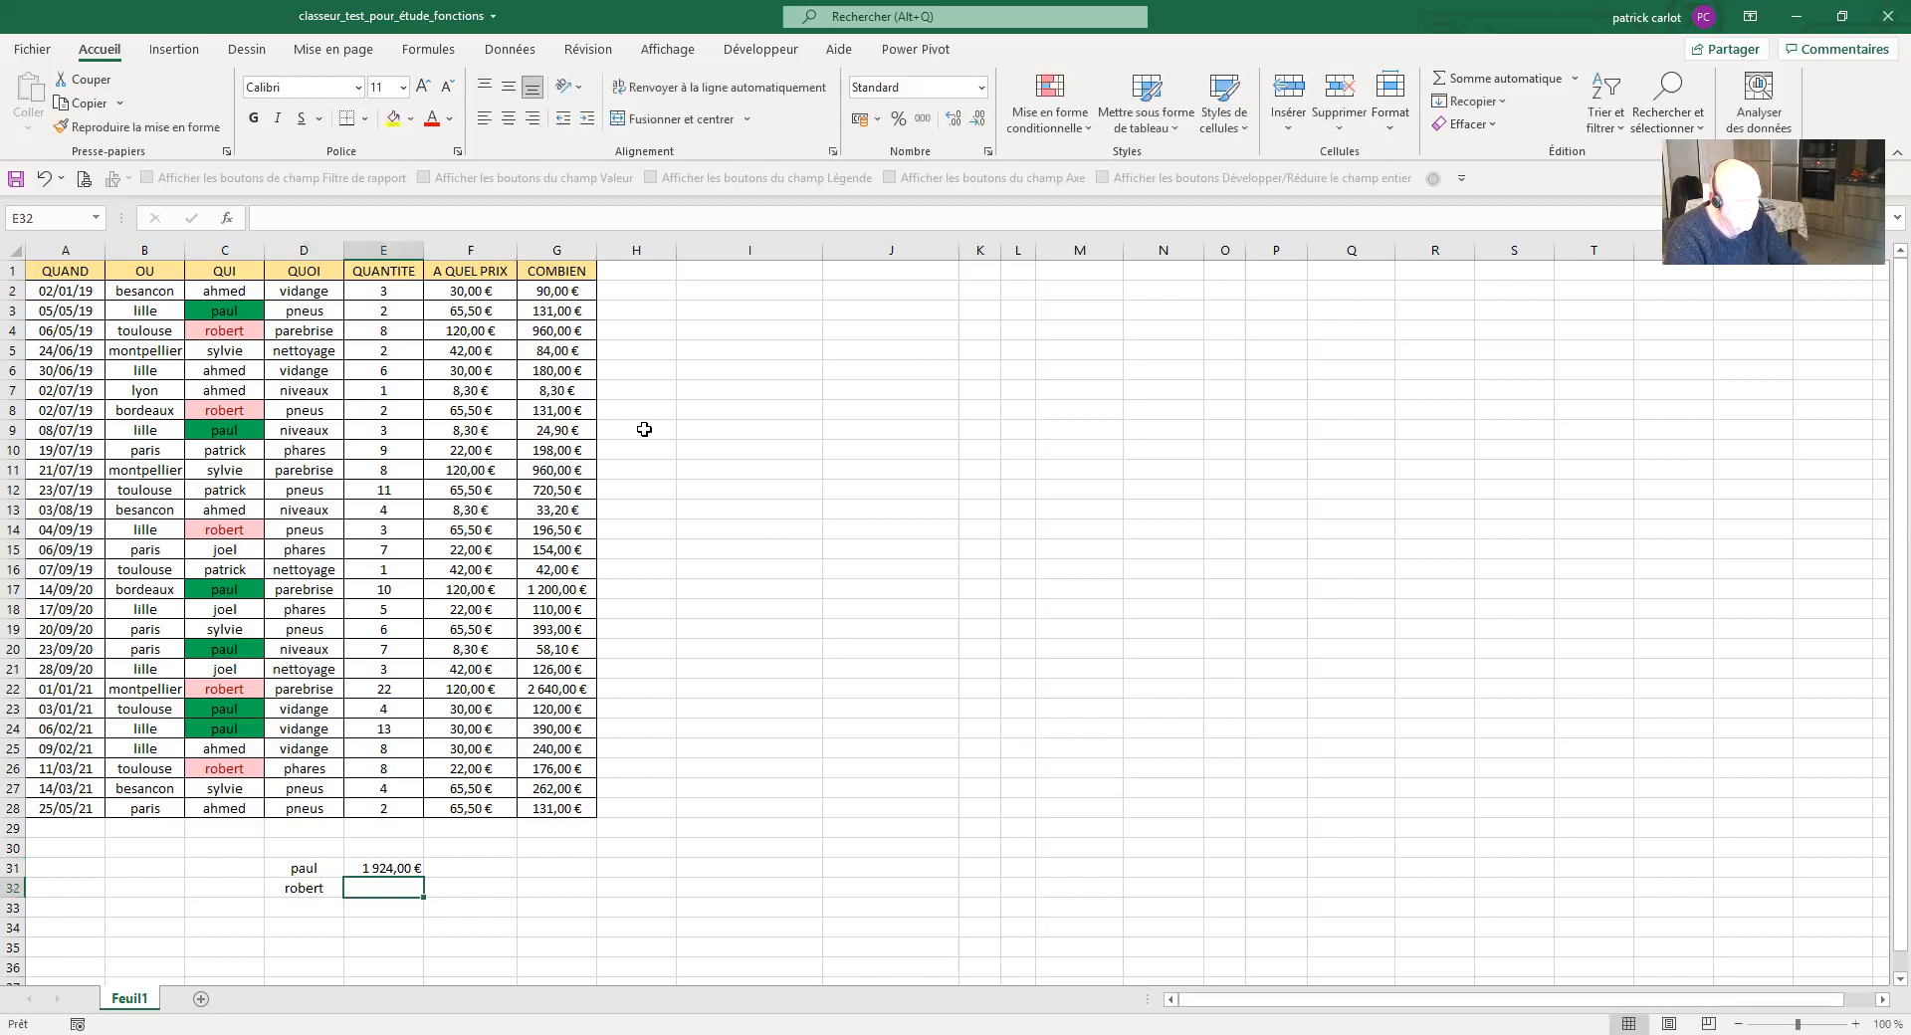
Start a SOUS.TOTAL formula in cell E32 with function 9 - SOMME as its first argument
click(285, 218)
text(=)
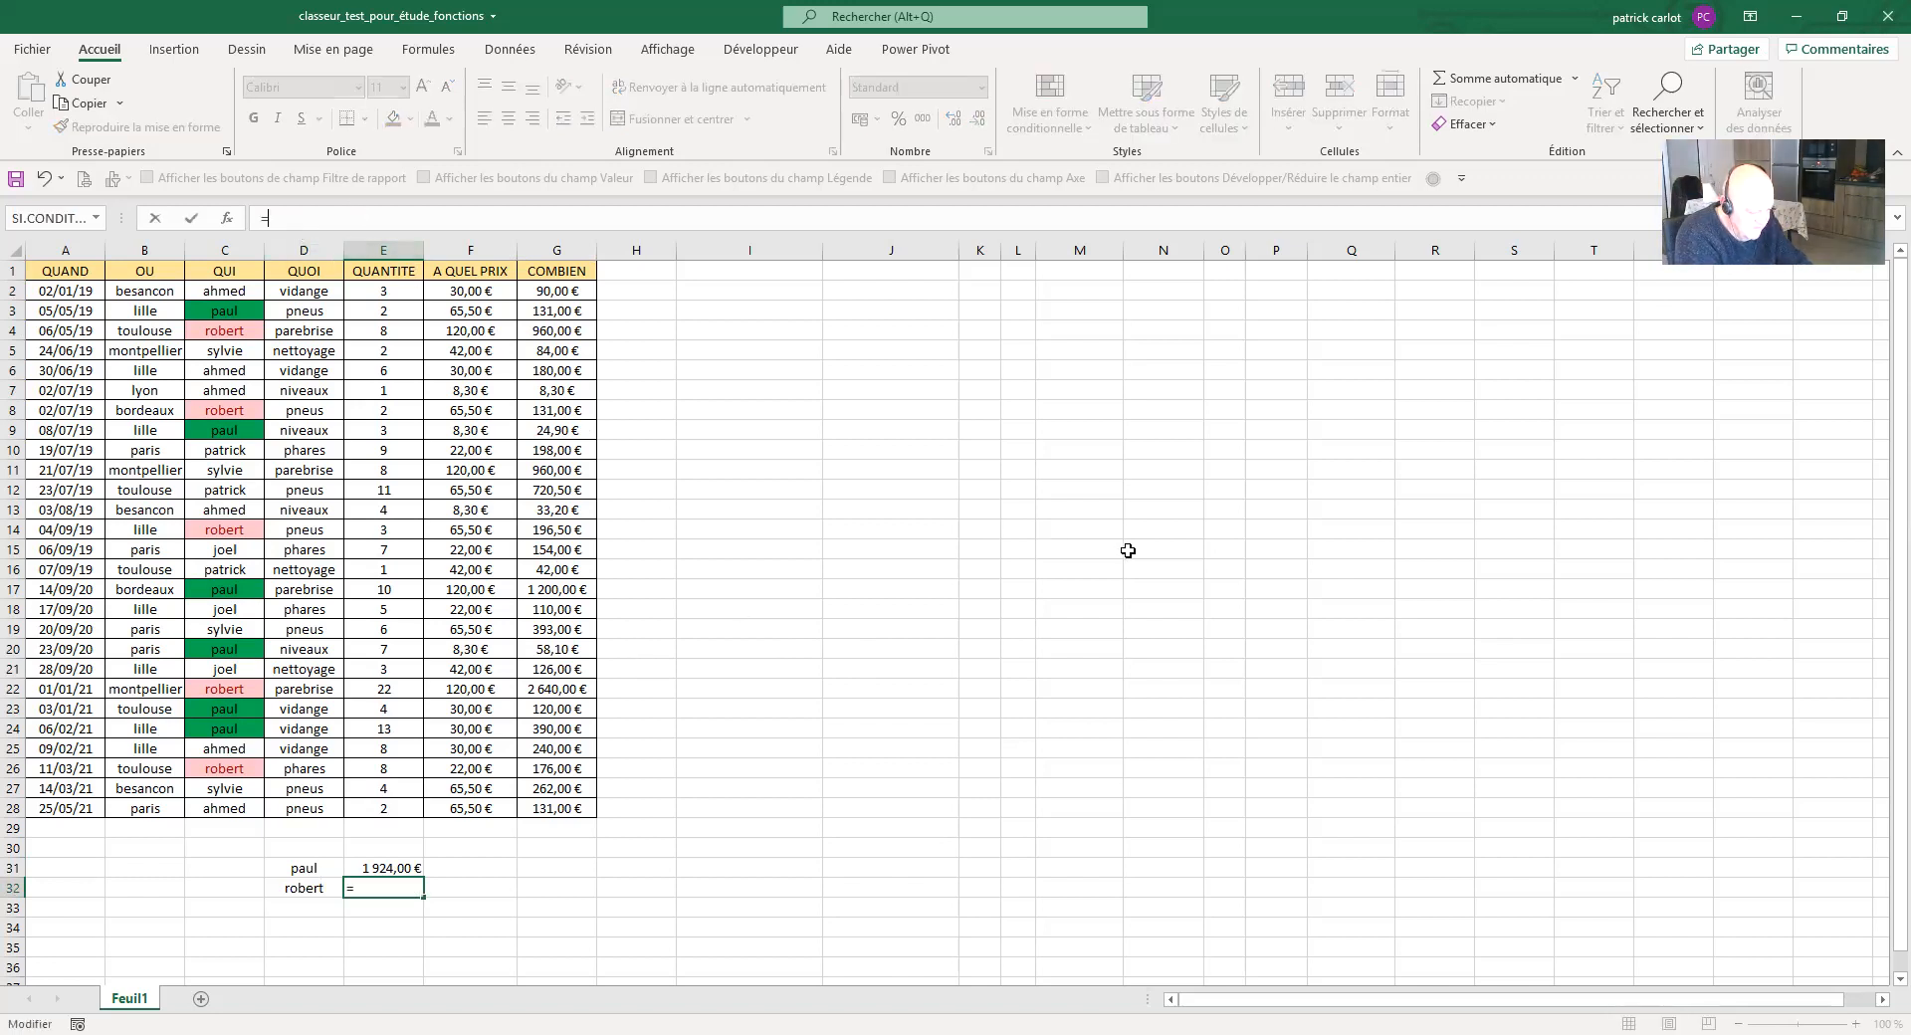
text(sous)
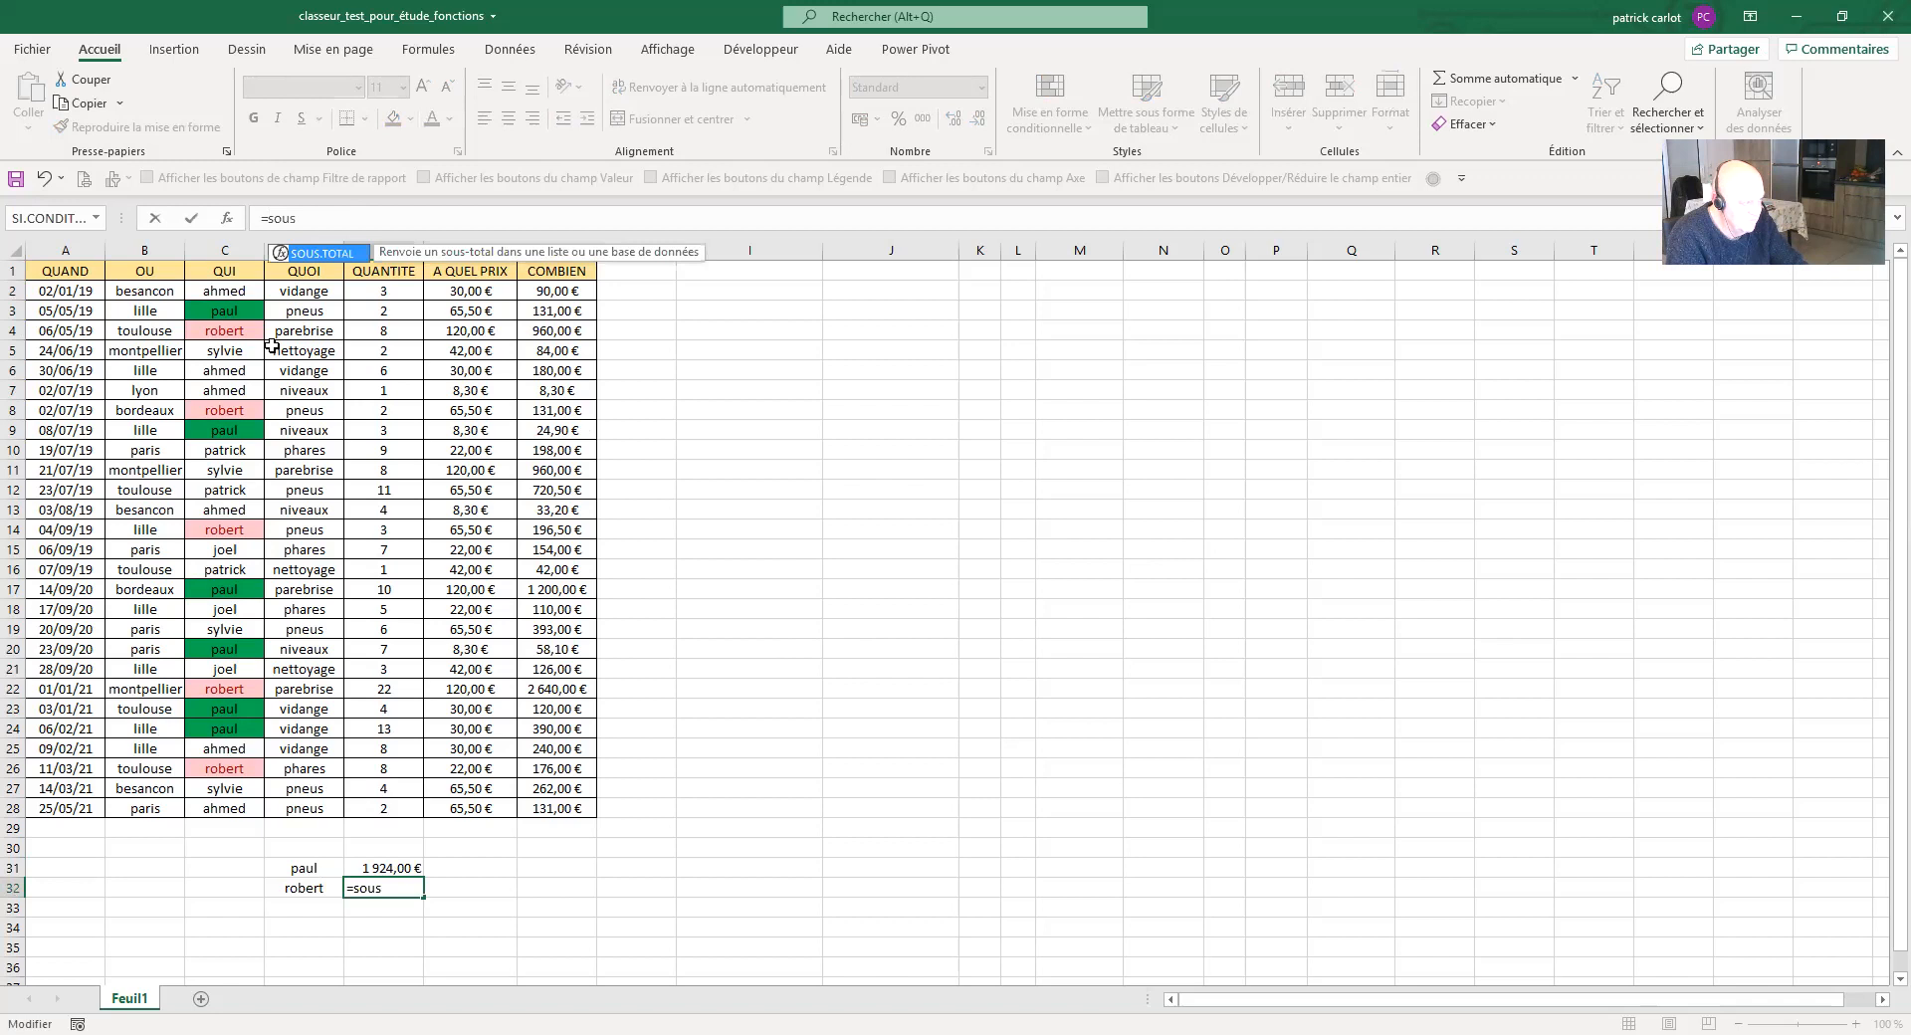
double_click(341, 251)
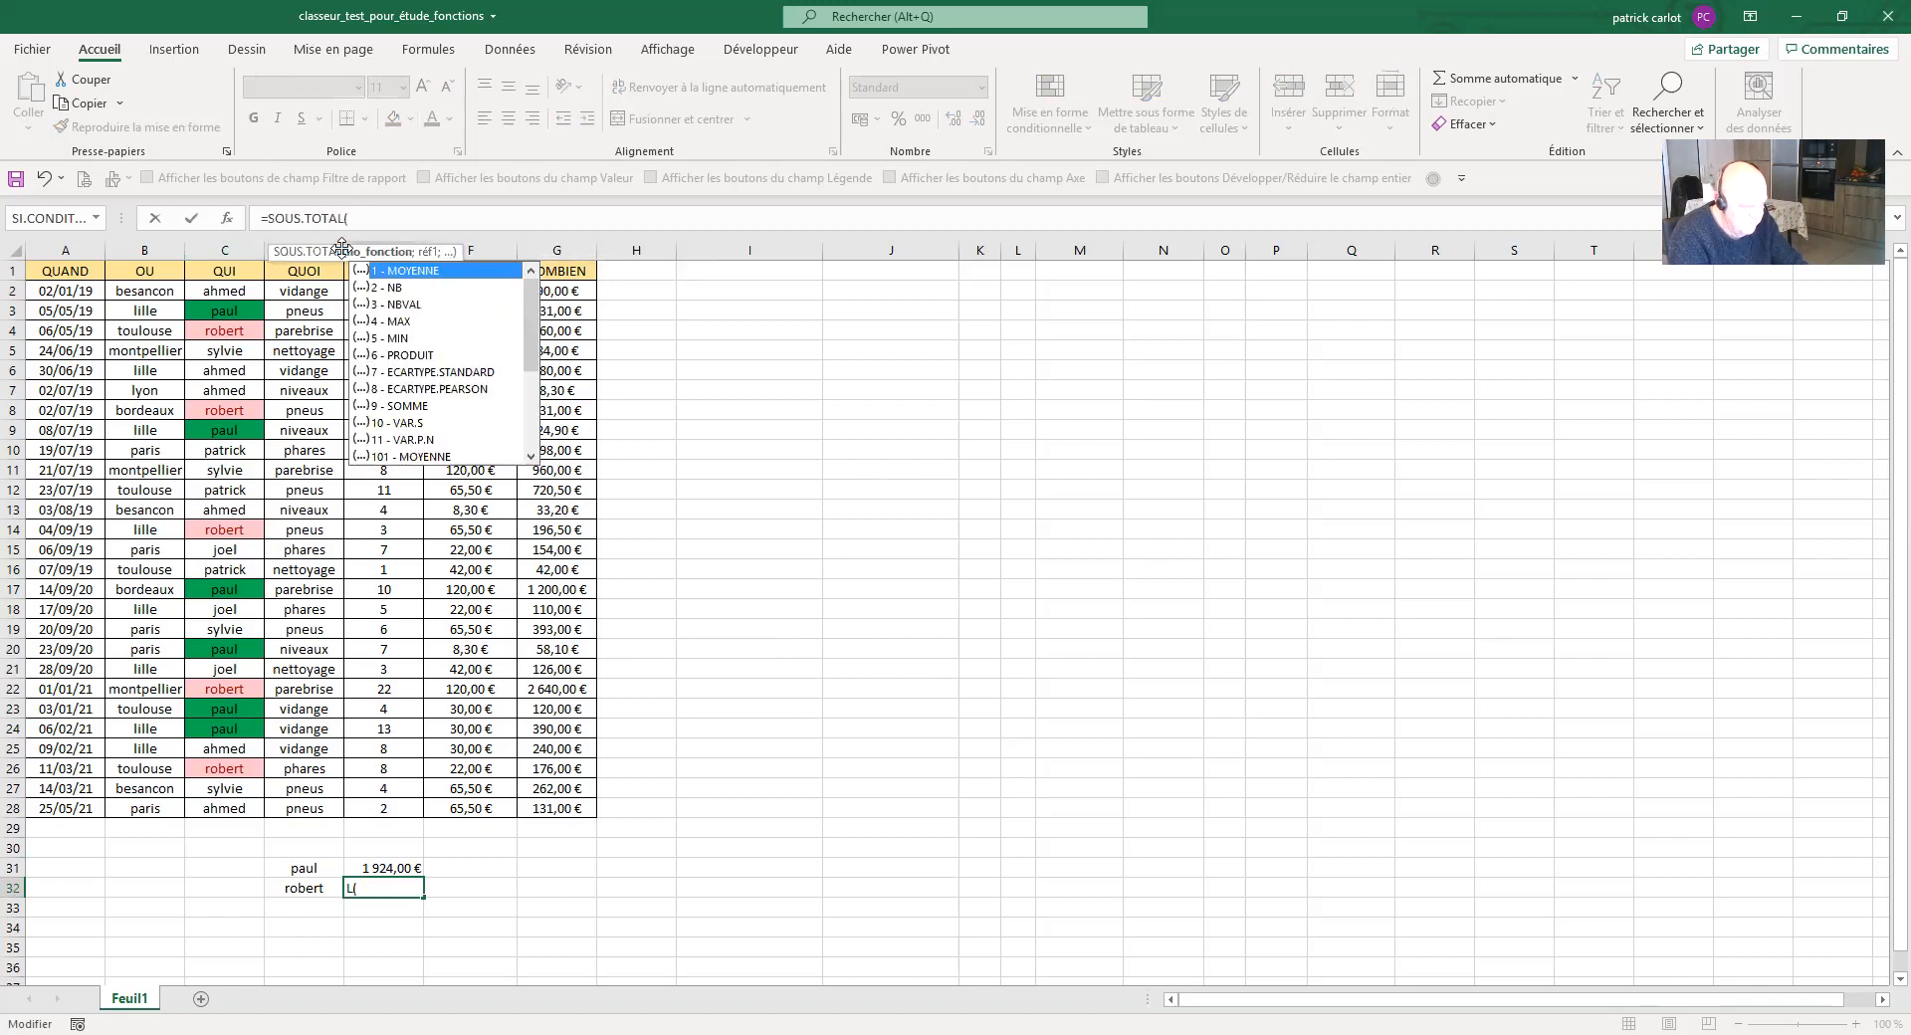
click(403, 407)
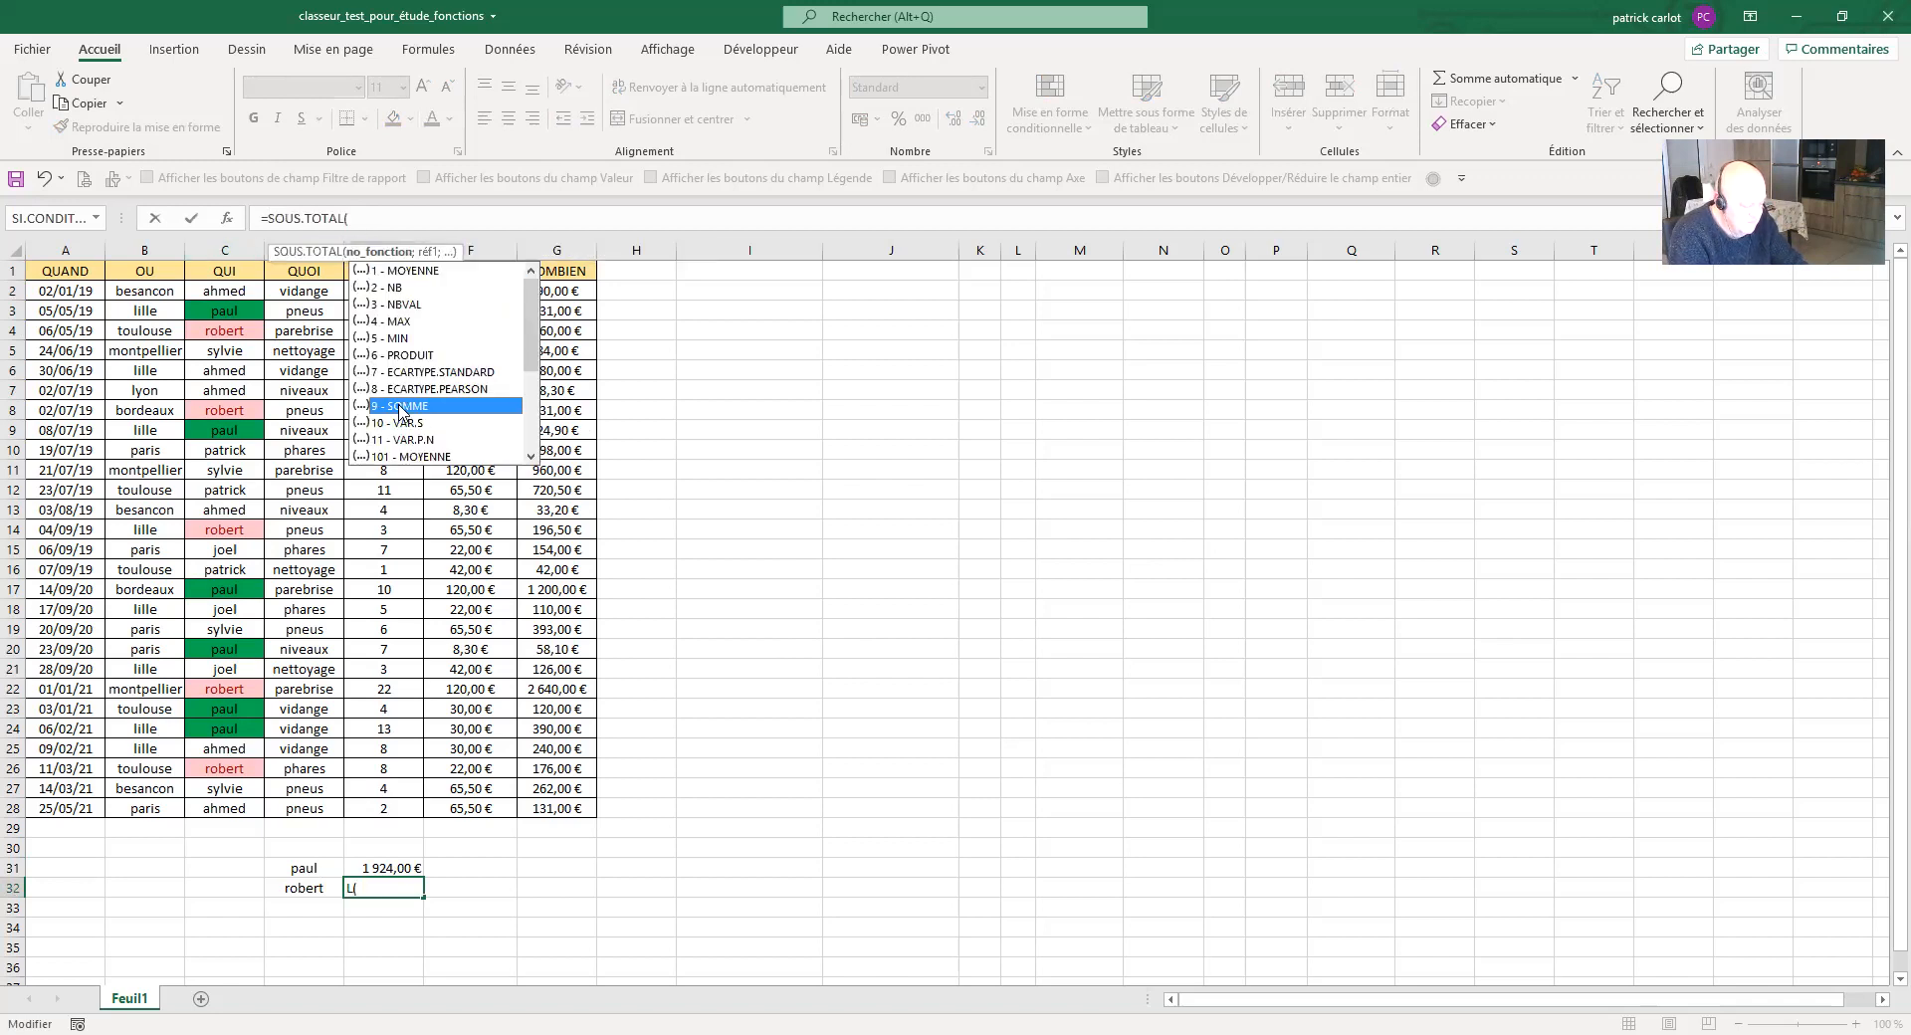
double_click(402, 407)
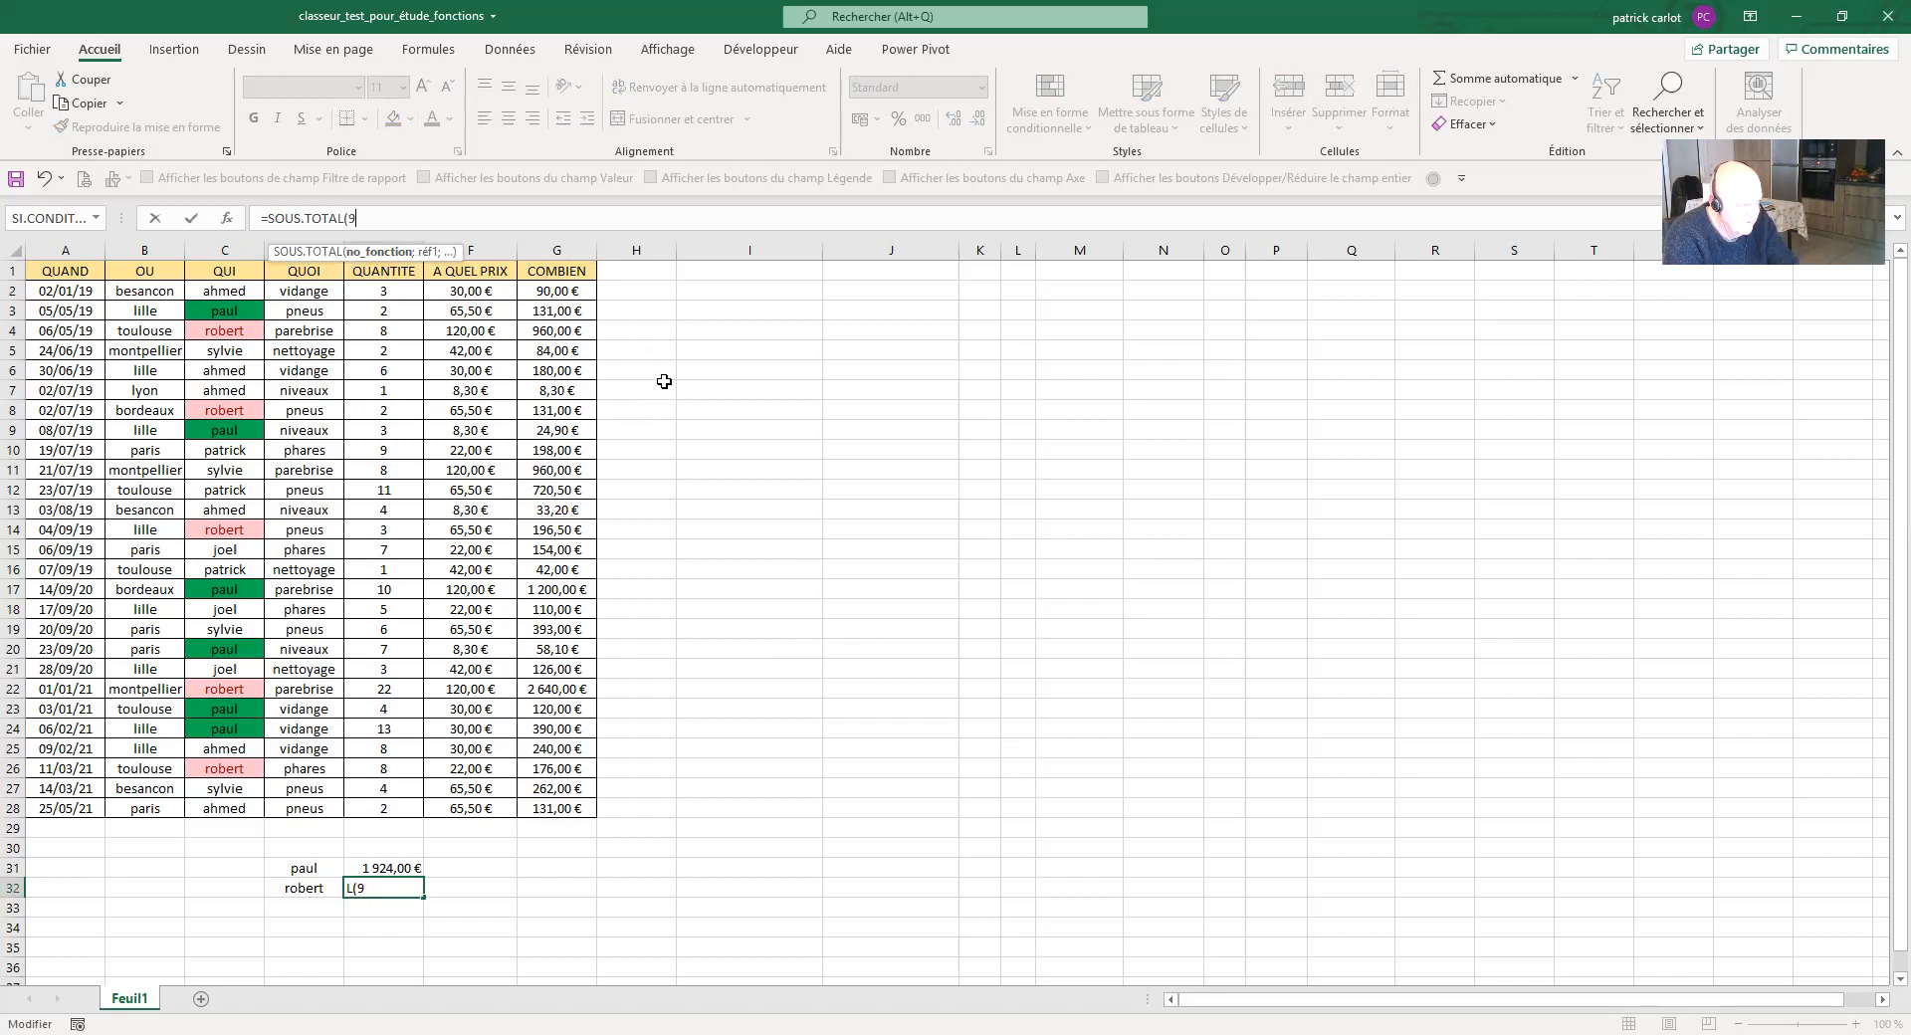
Complete the E32 formula with the COMBIEN amounts of the red-highlighted rows: G4, G8, G14, G22 and G26
text(;)
click(538, 331)
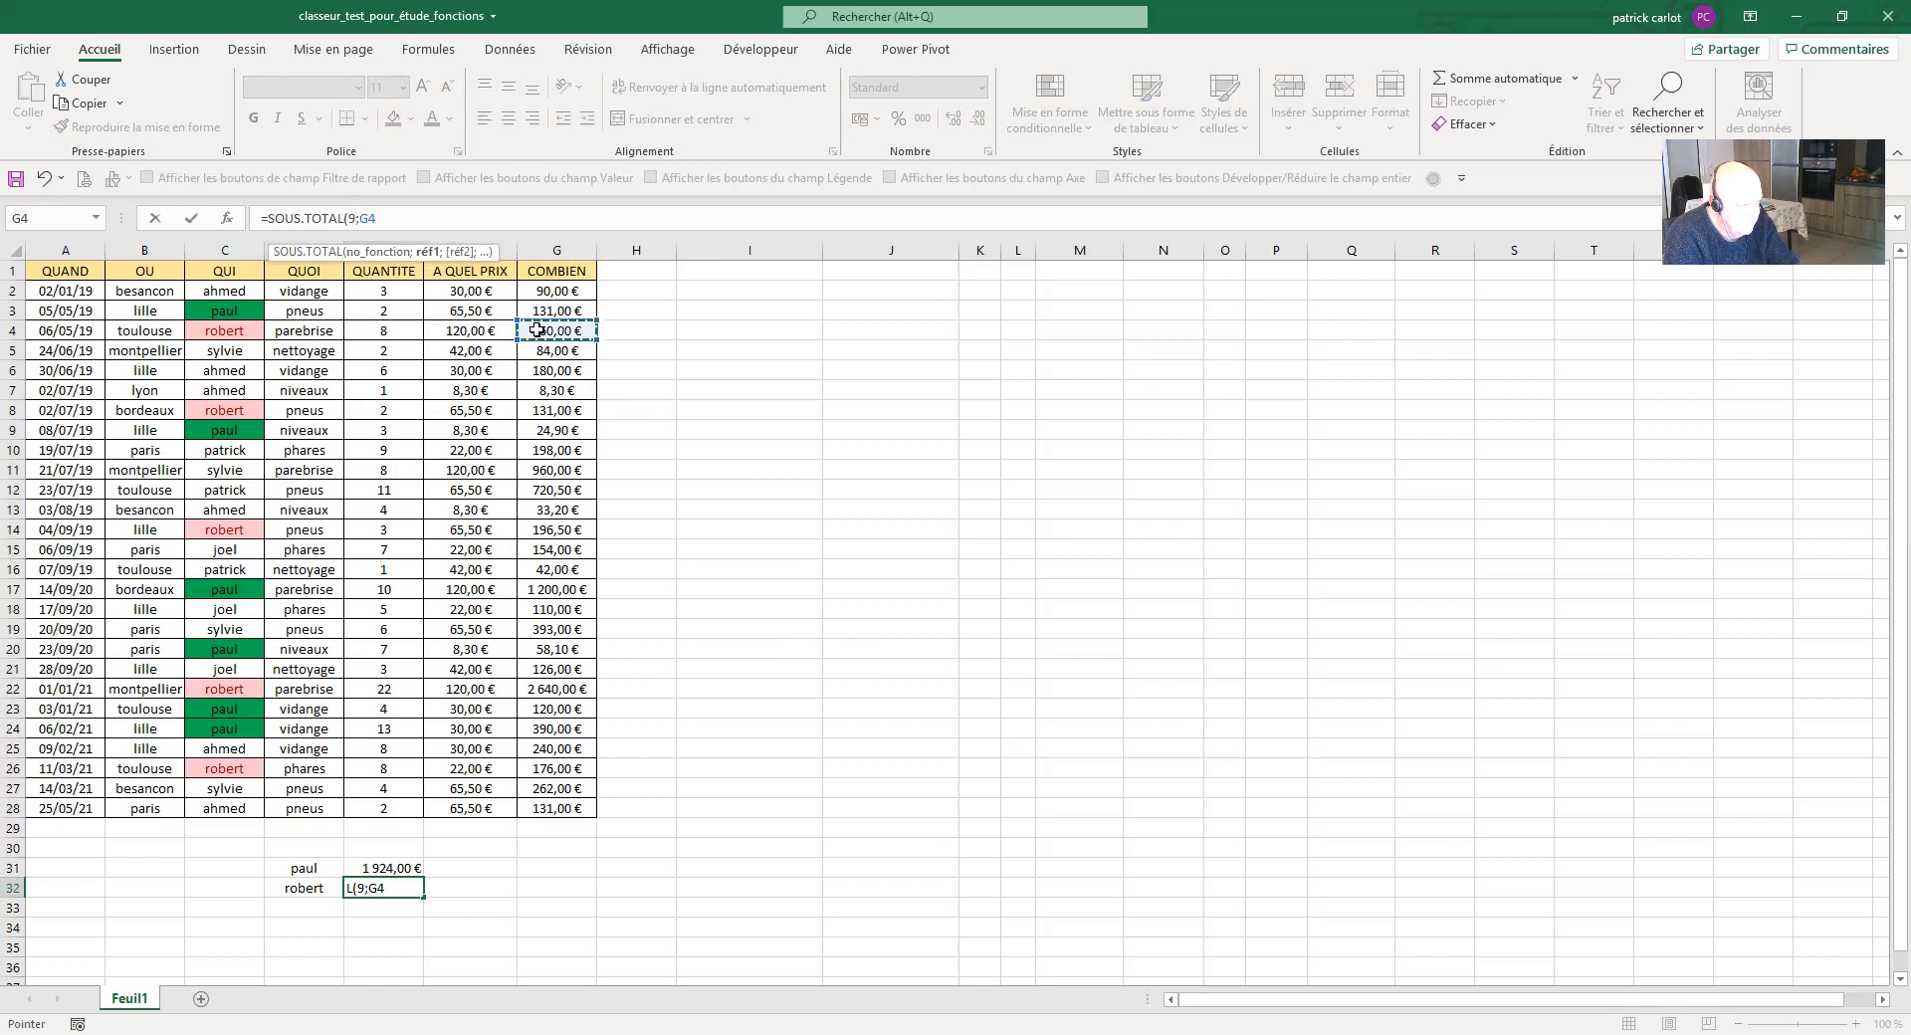
text(;)
click(554, 411)
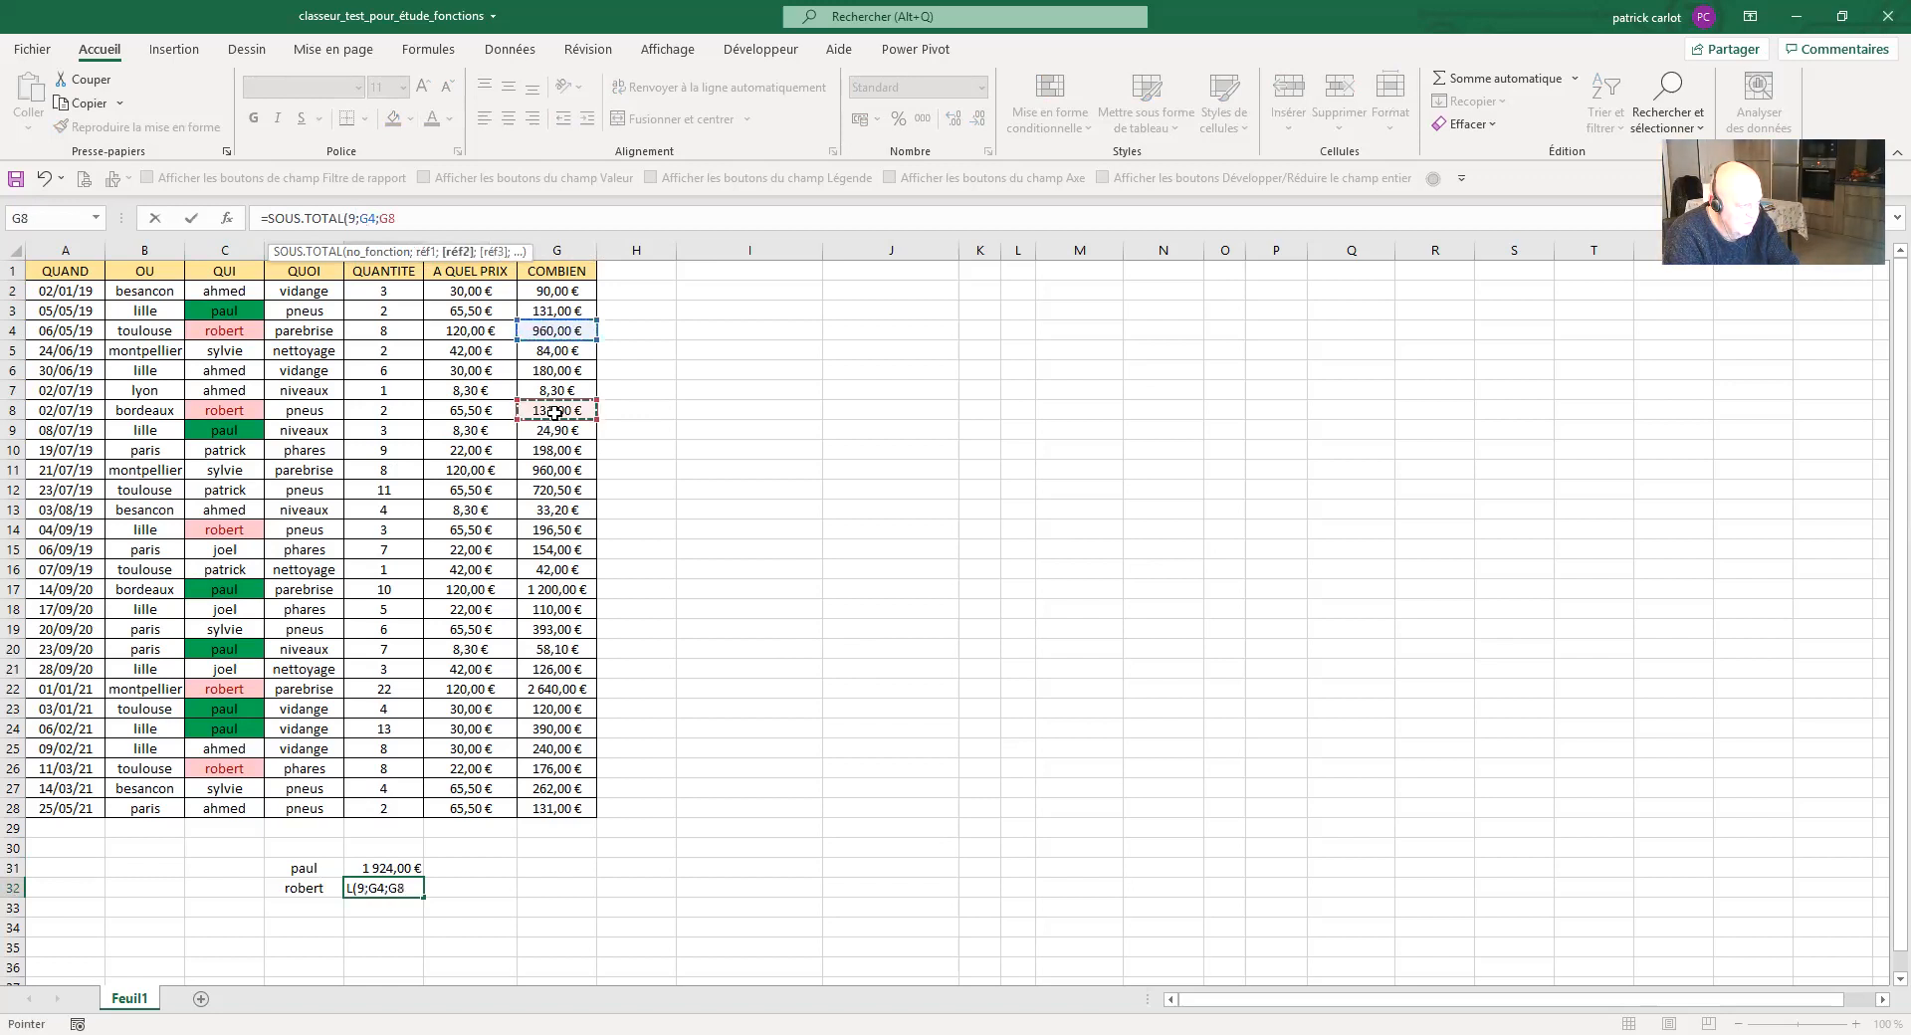
text(;)
click(550, 539)
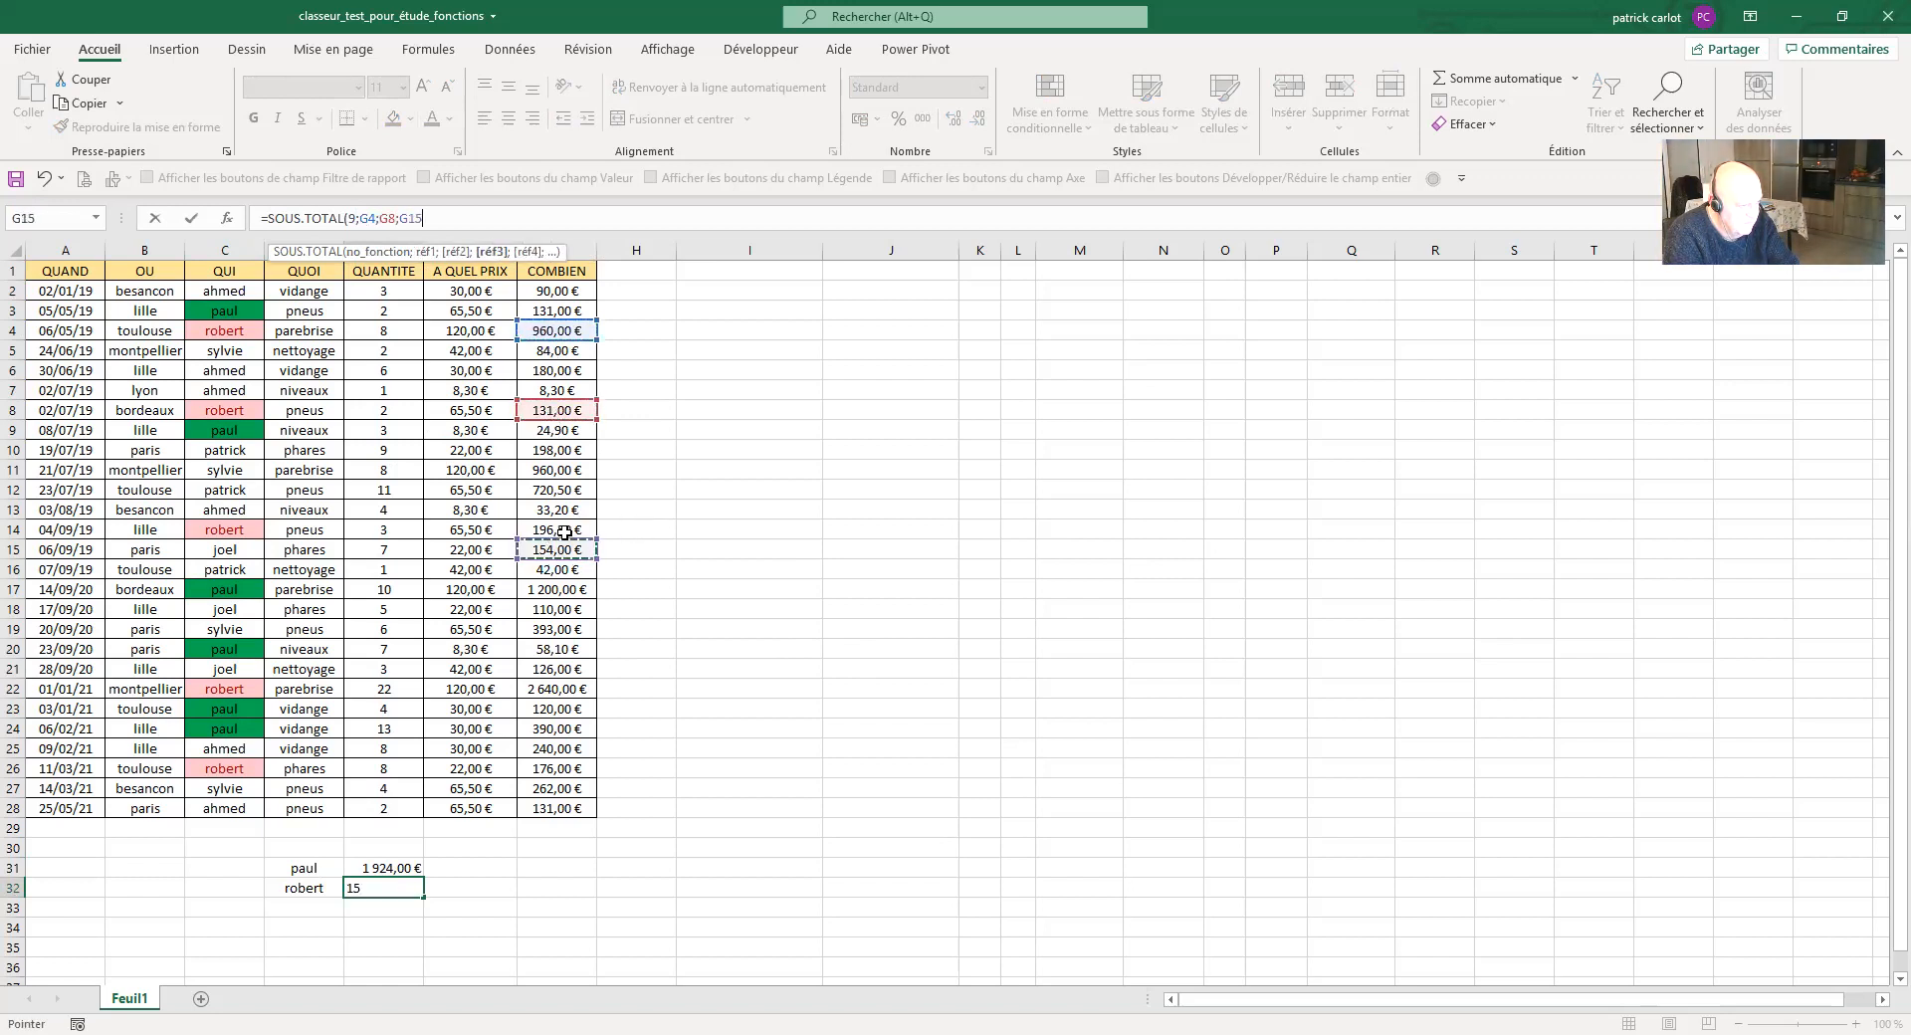
text(;)
click(552, 692)
text(;)
click(550, 770)
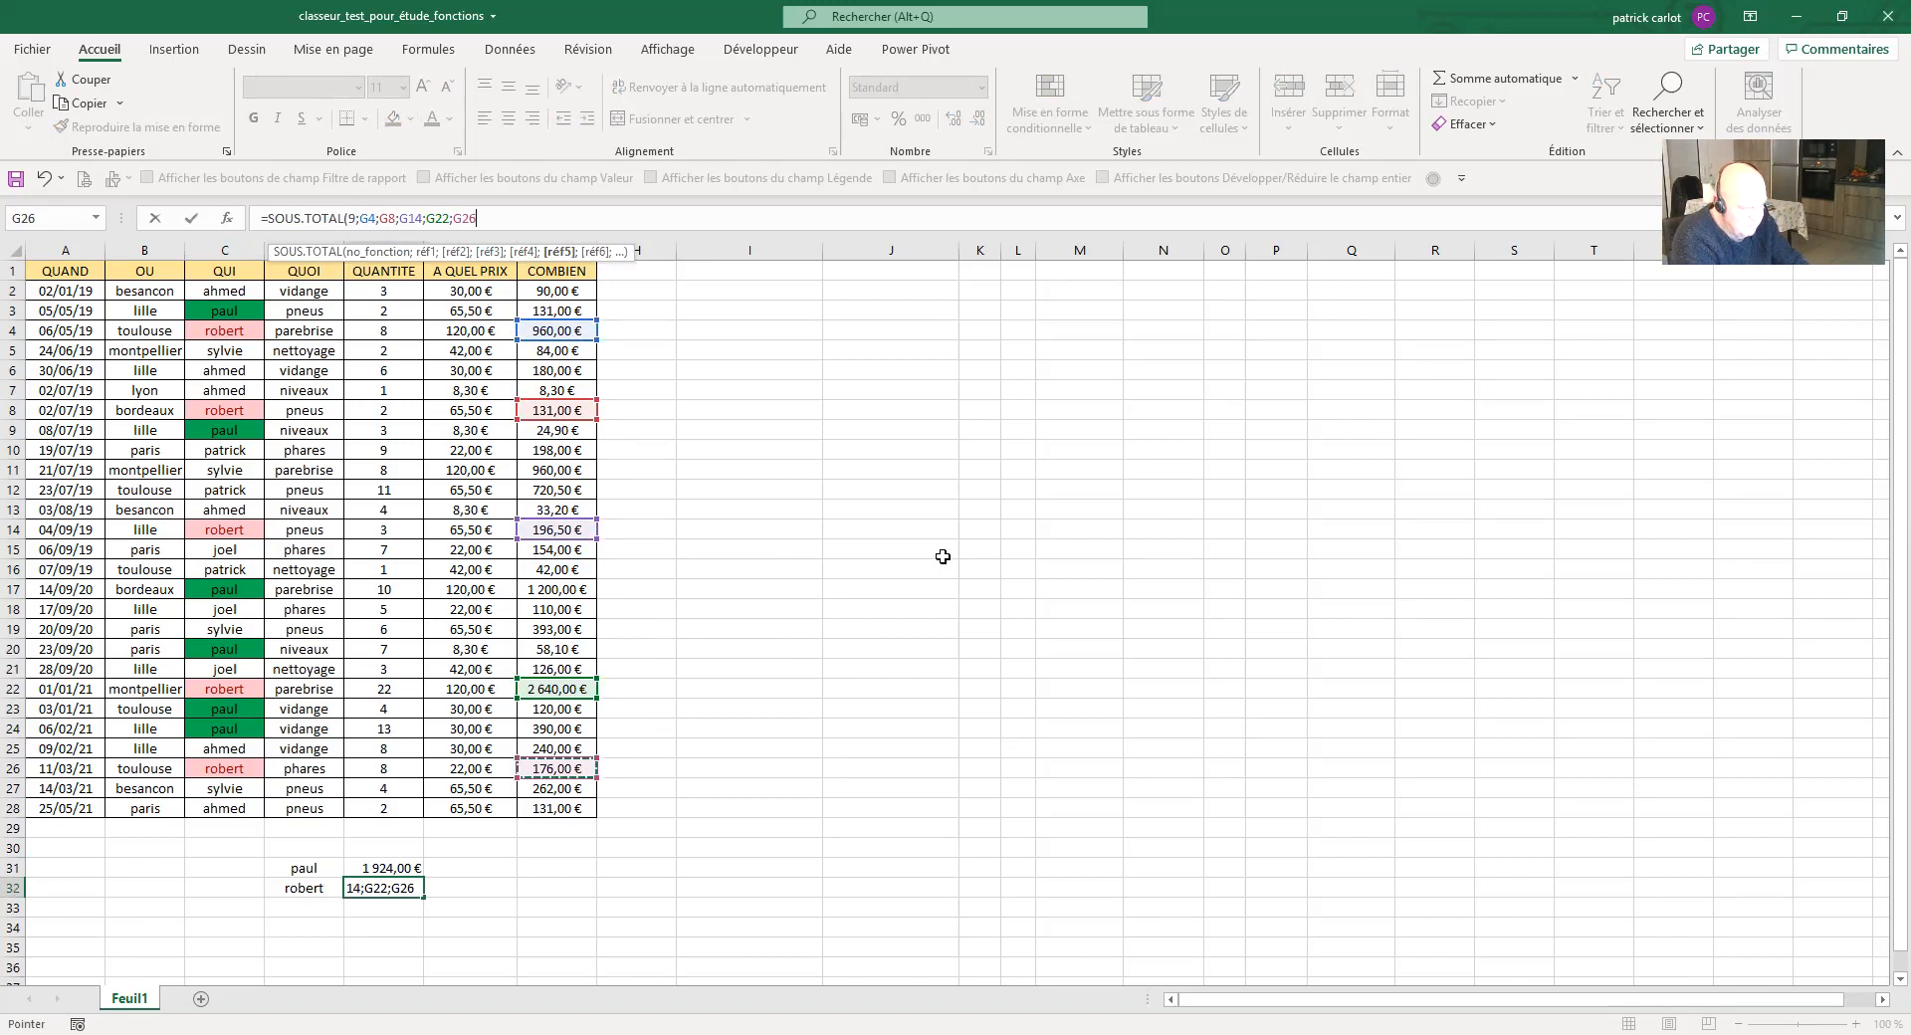
text())
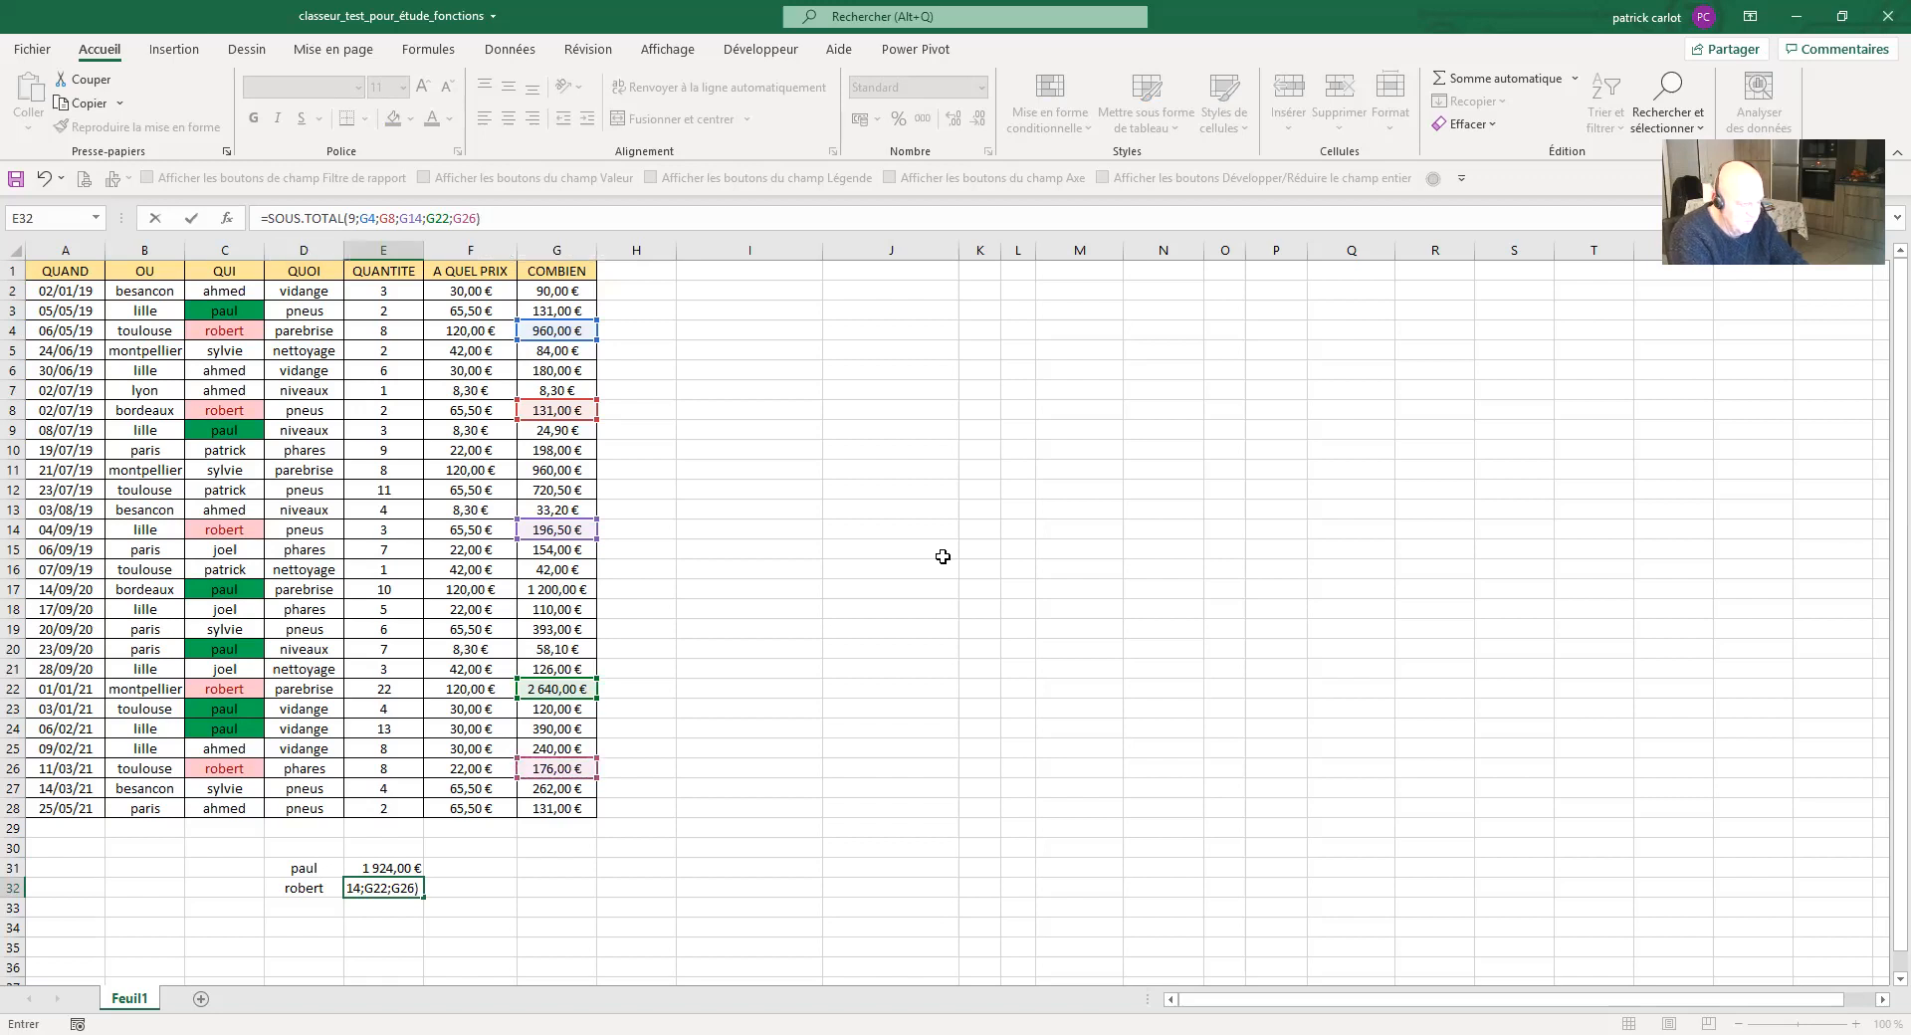
key(Return)
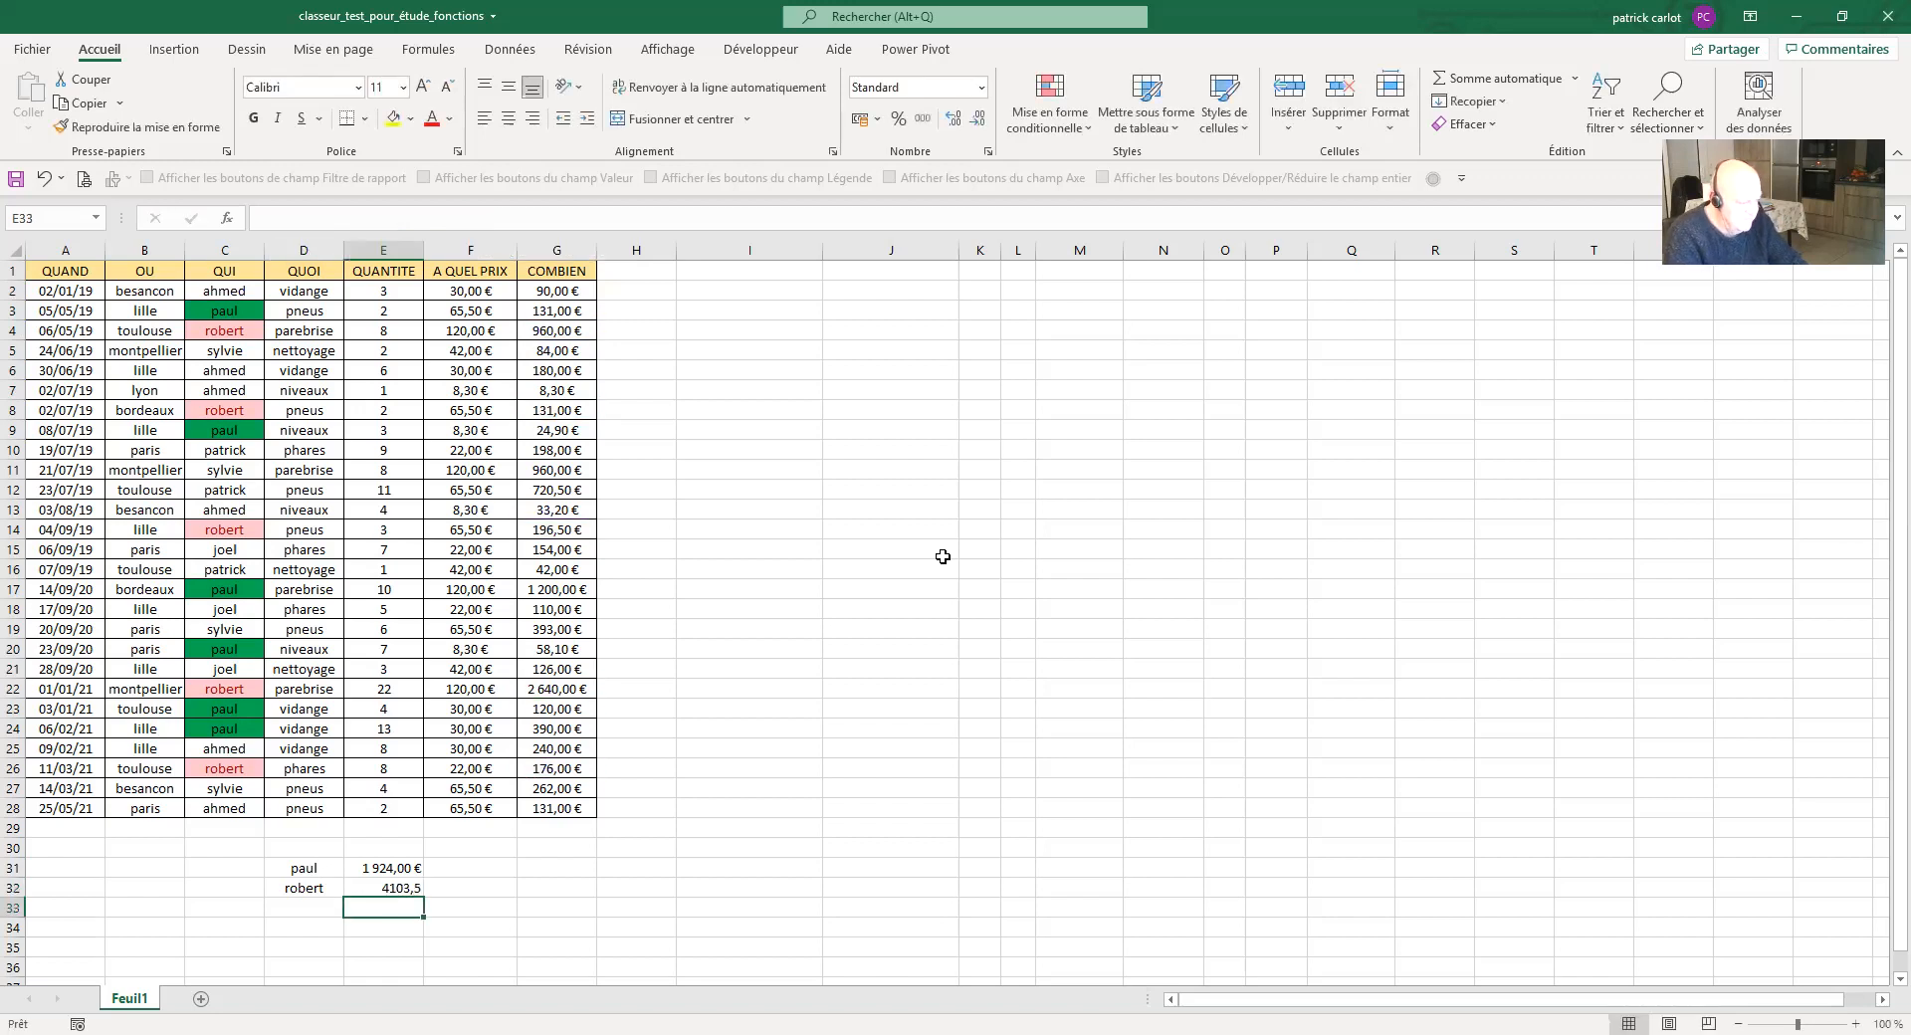
Copy the currency formatting of E31 onto the total in E32
click(389, 868)
click(136, 127)
click(383, 888)
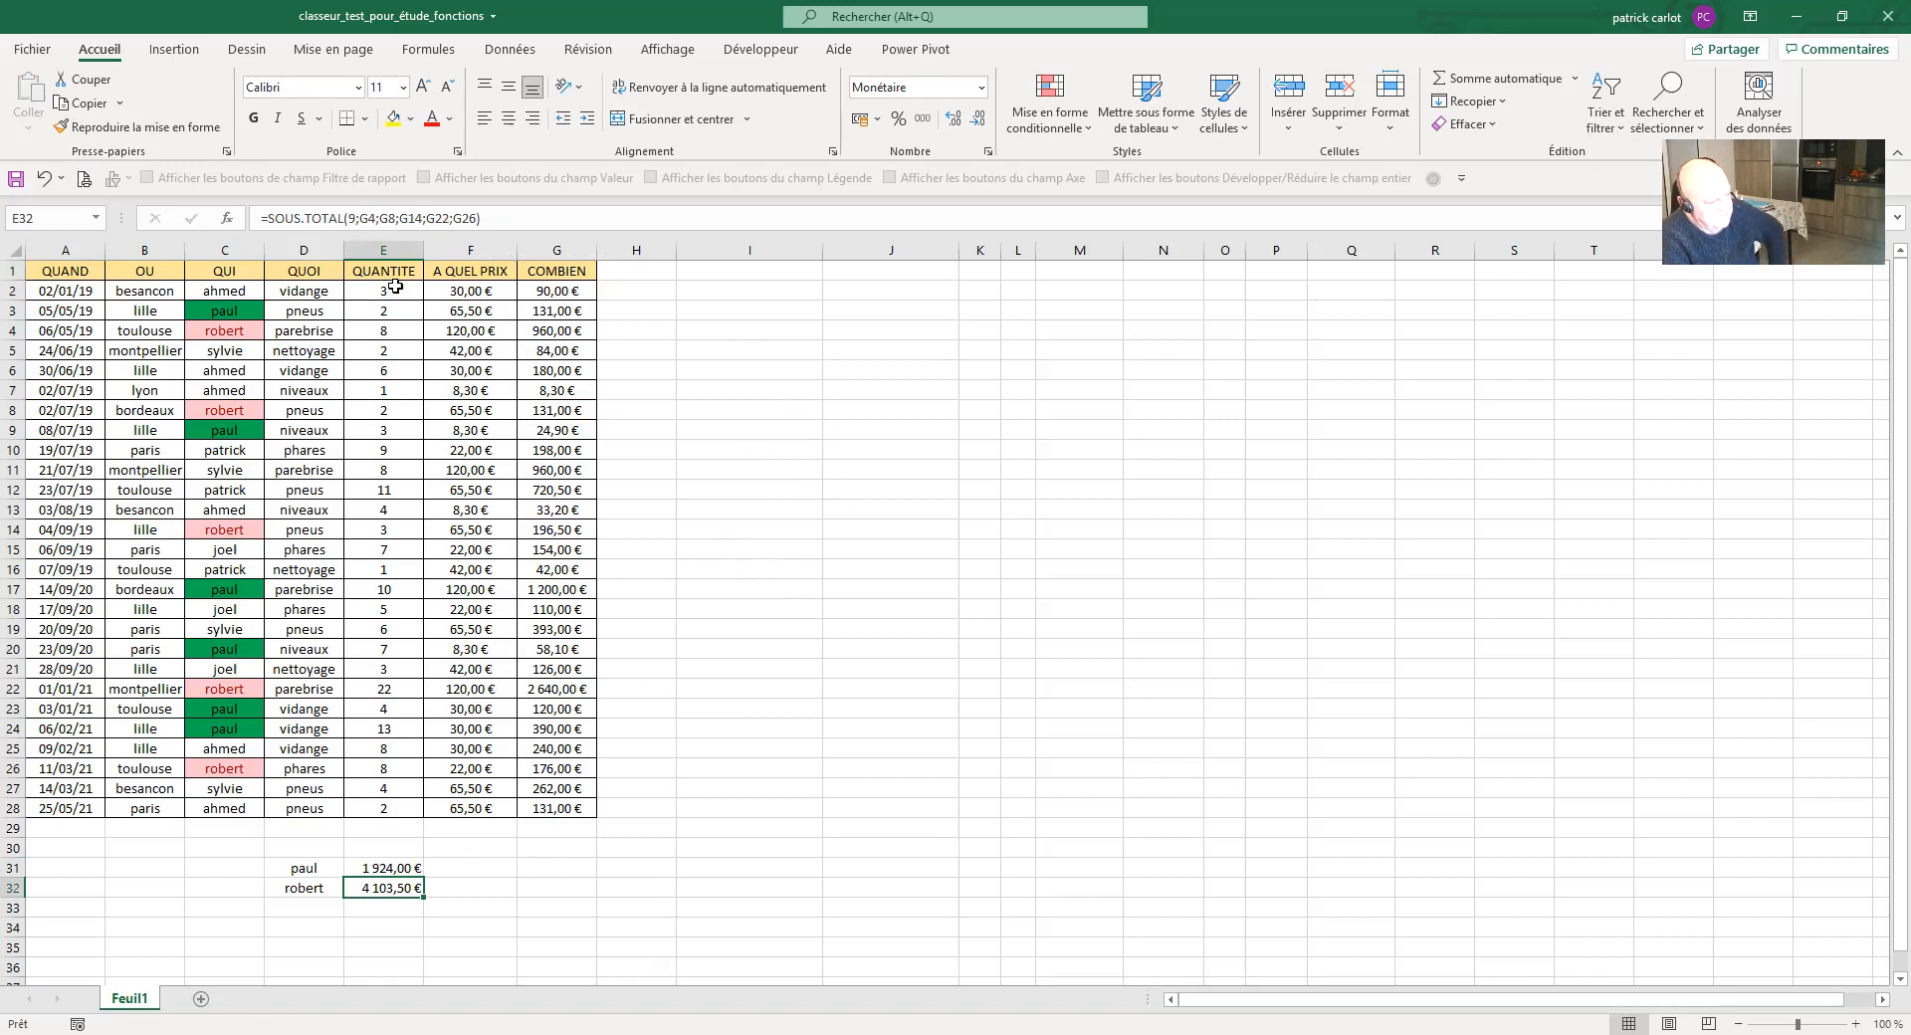
Turn on filtering for the header row 1 of the table
click(15, 270)
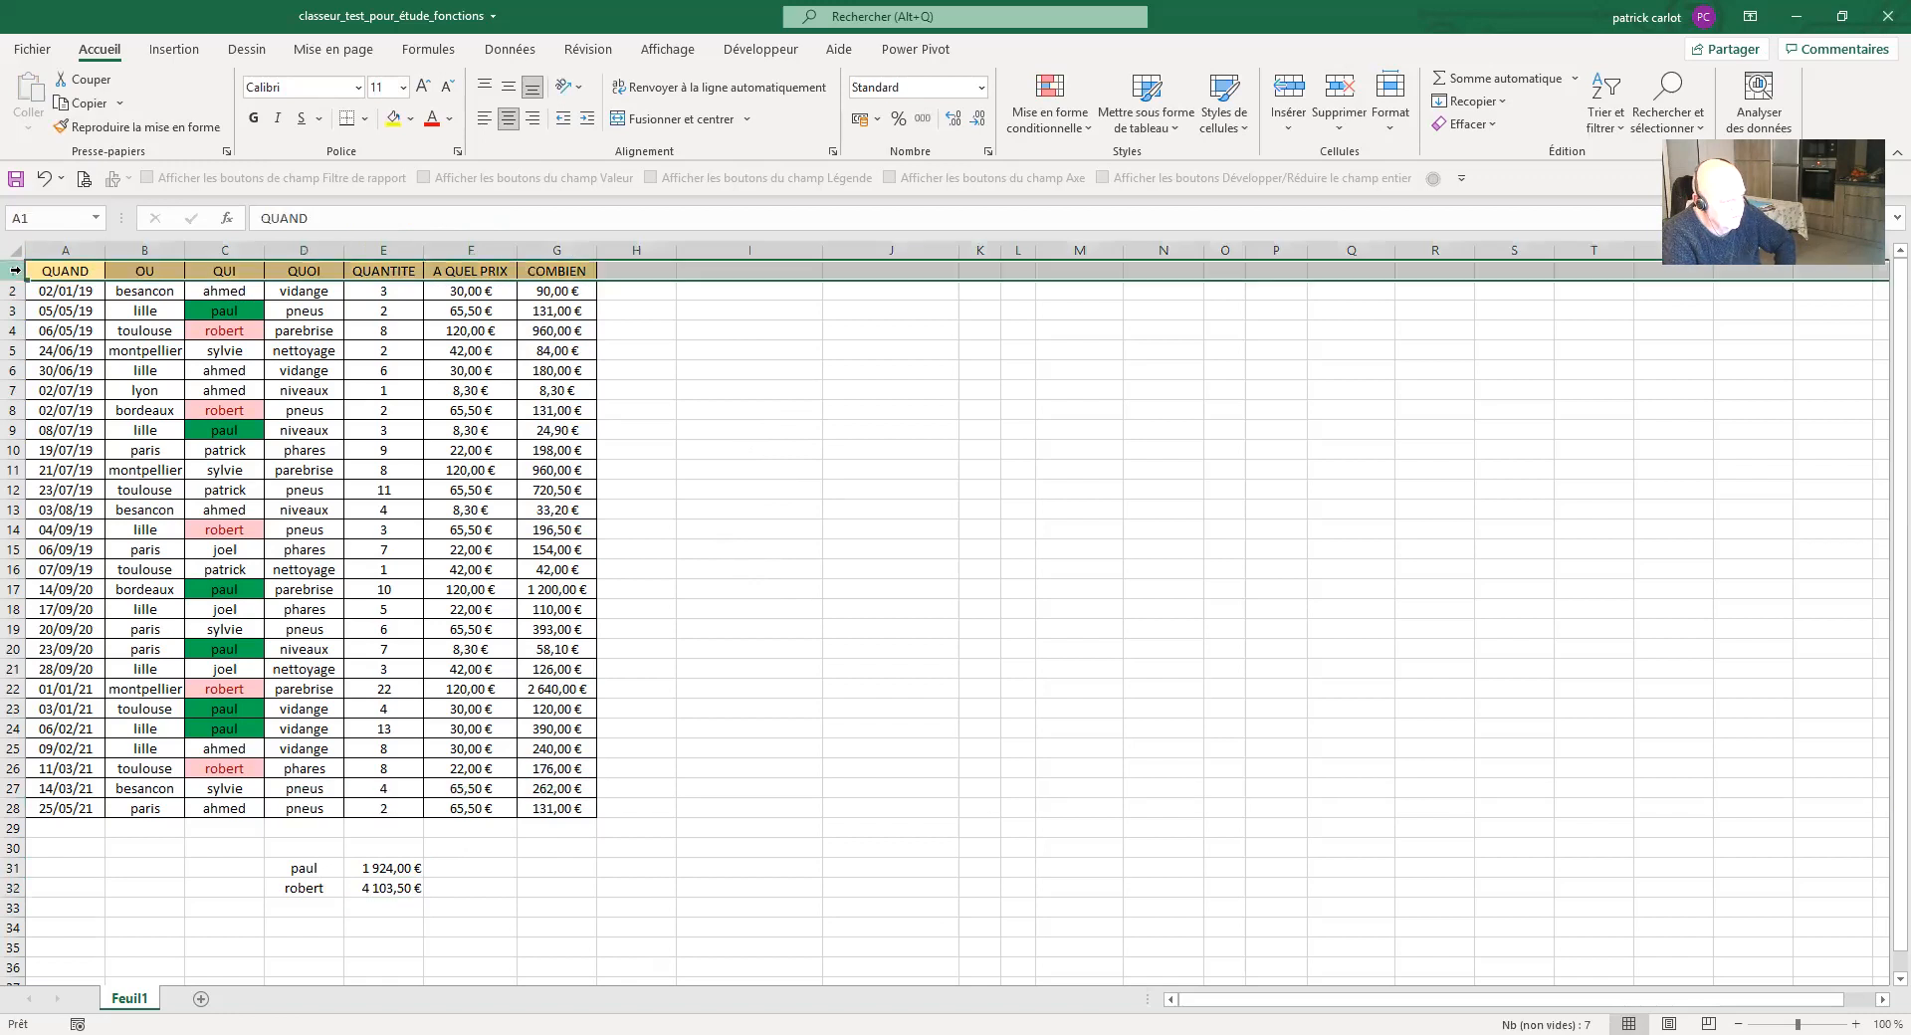
click(488, 54)
click(1036, 108)
click(743, 395)
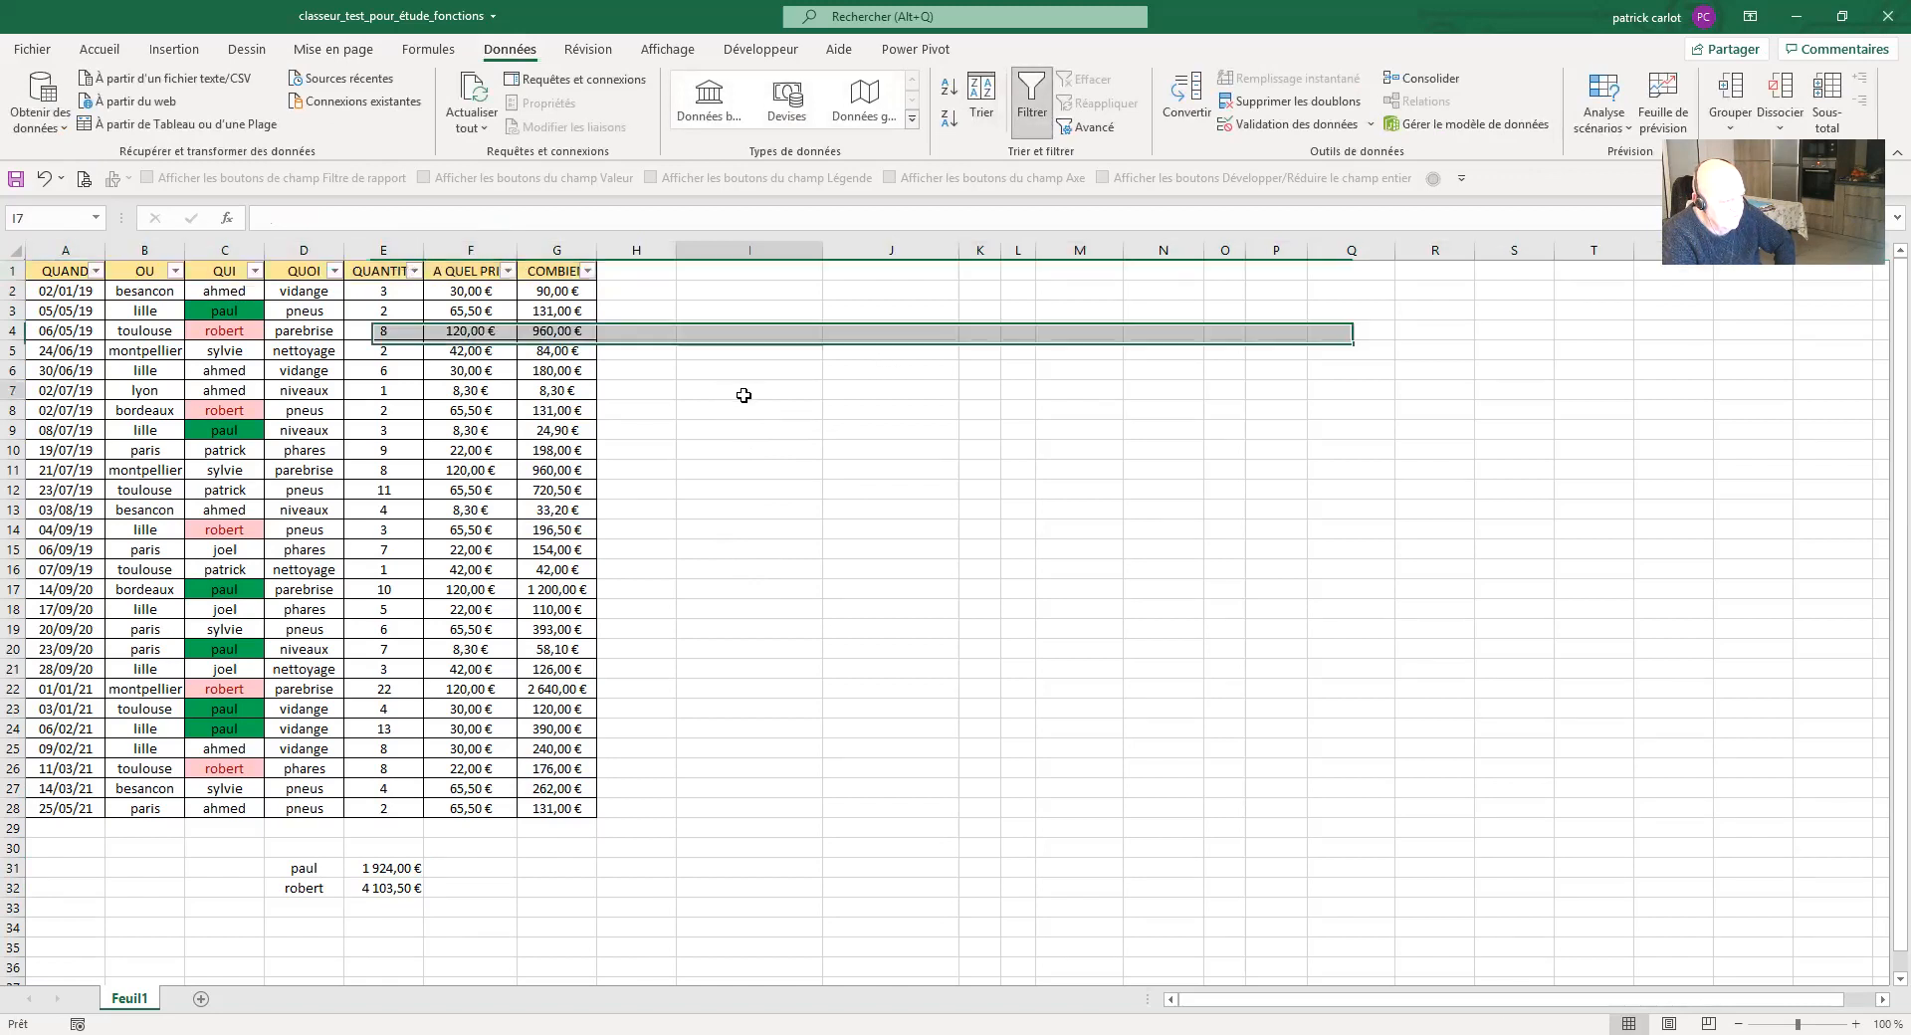
Filter the QUI column to show only the rows of the green-highlighted person
click(254, 273)
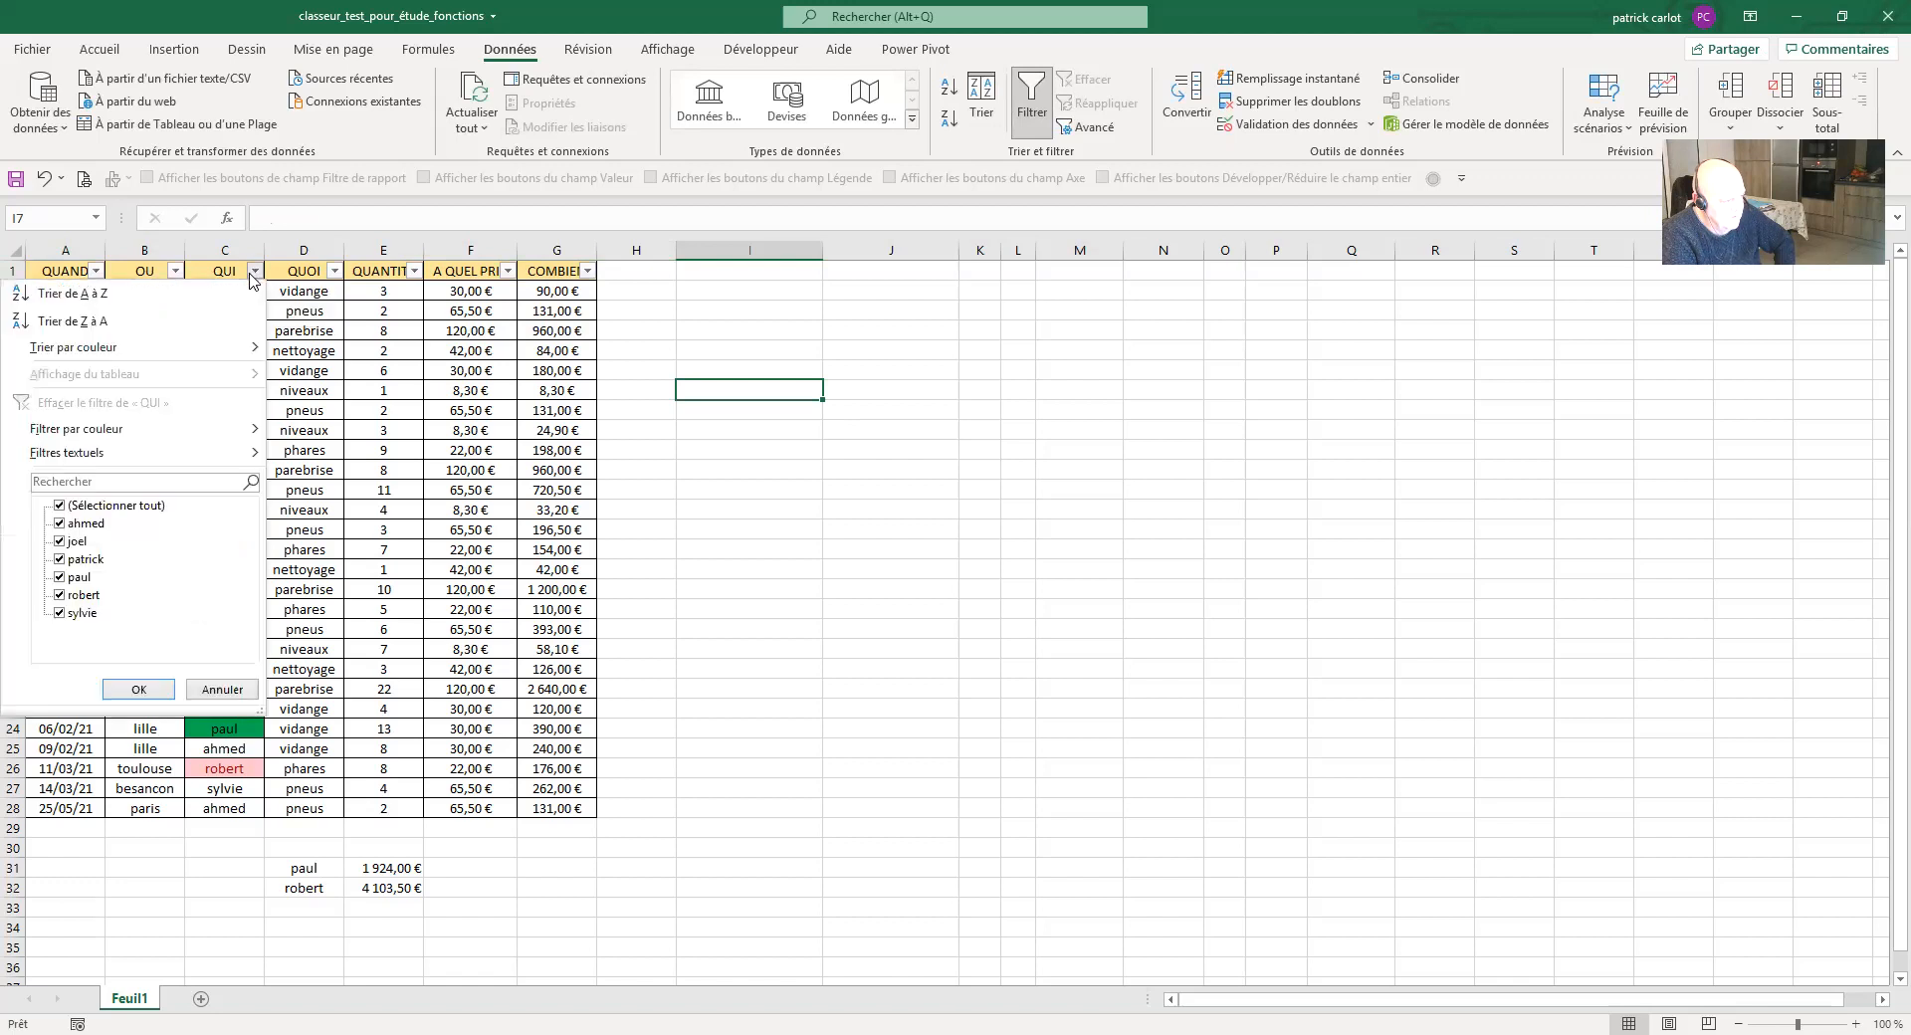
click(60, 506)
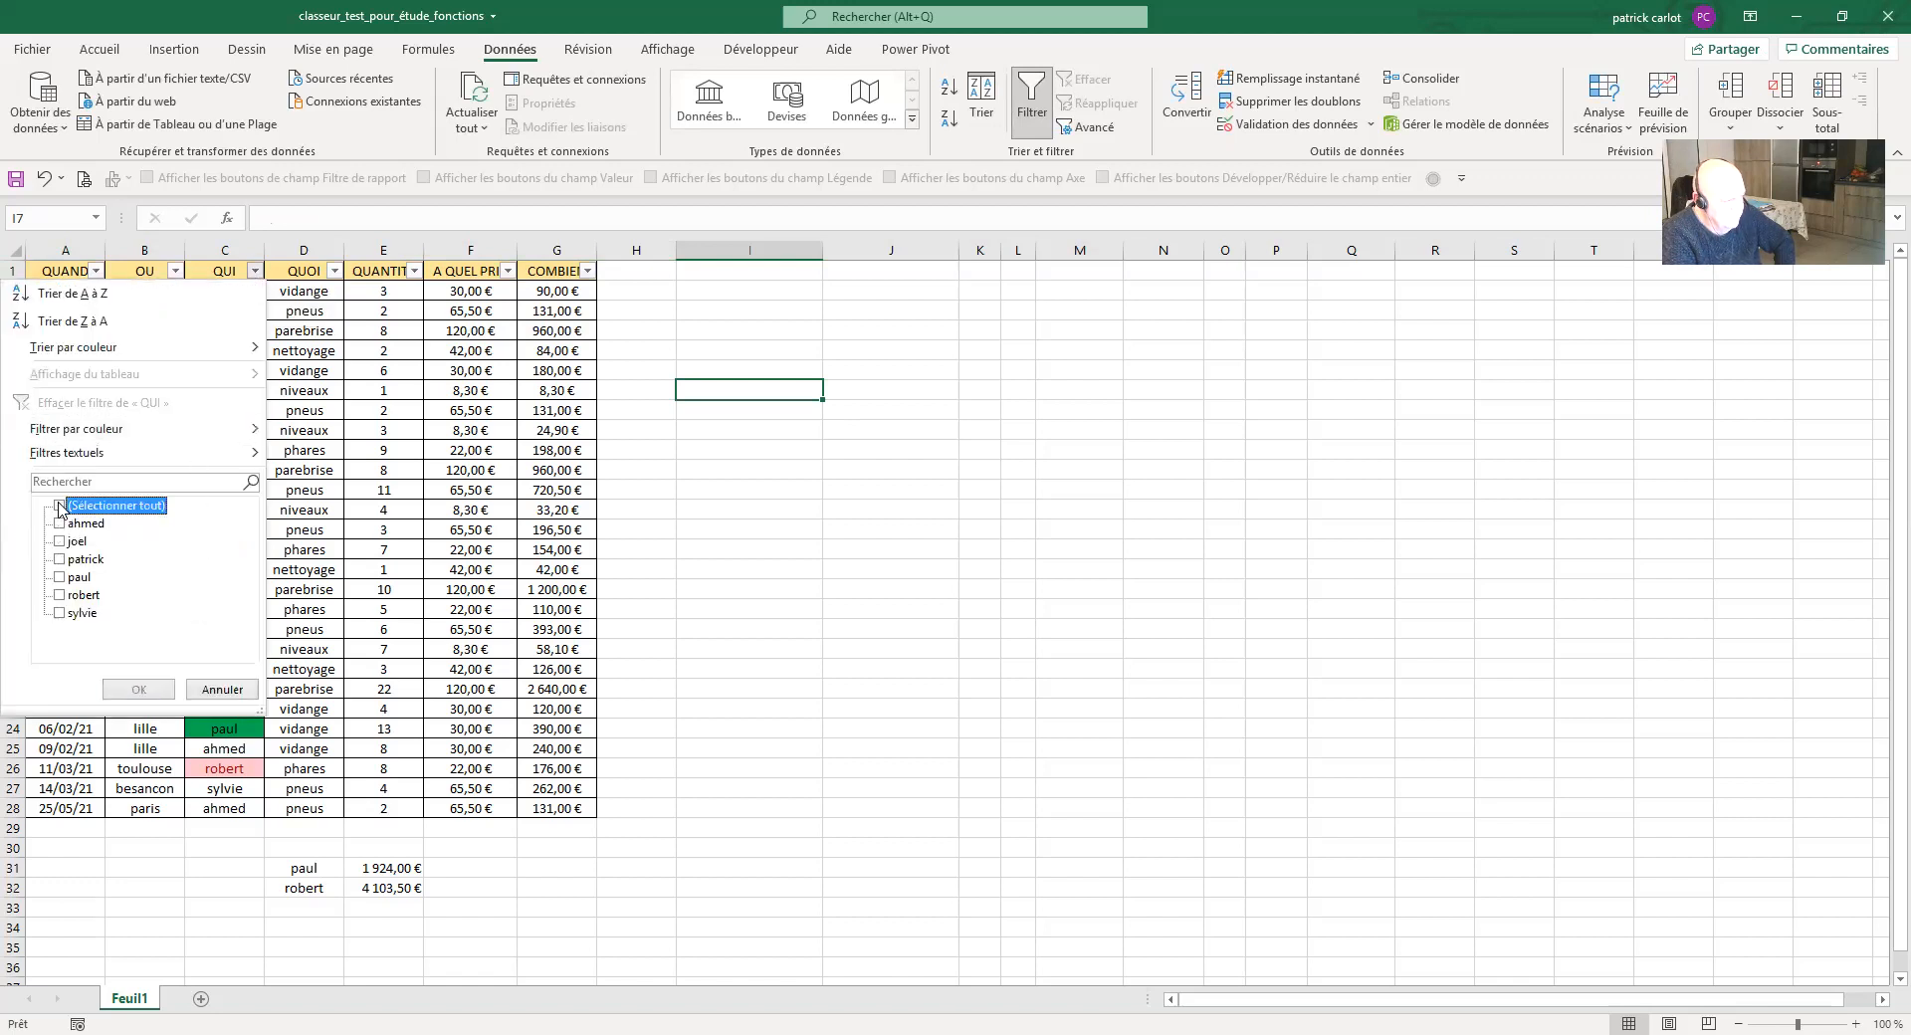
click(59, 579)
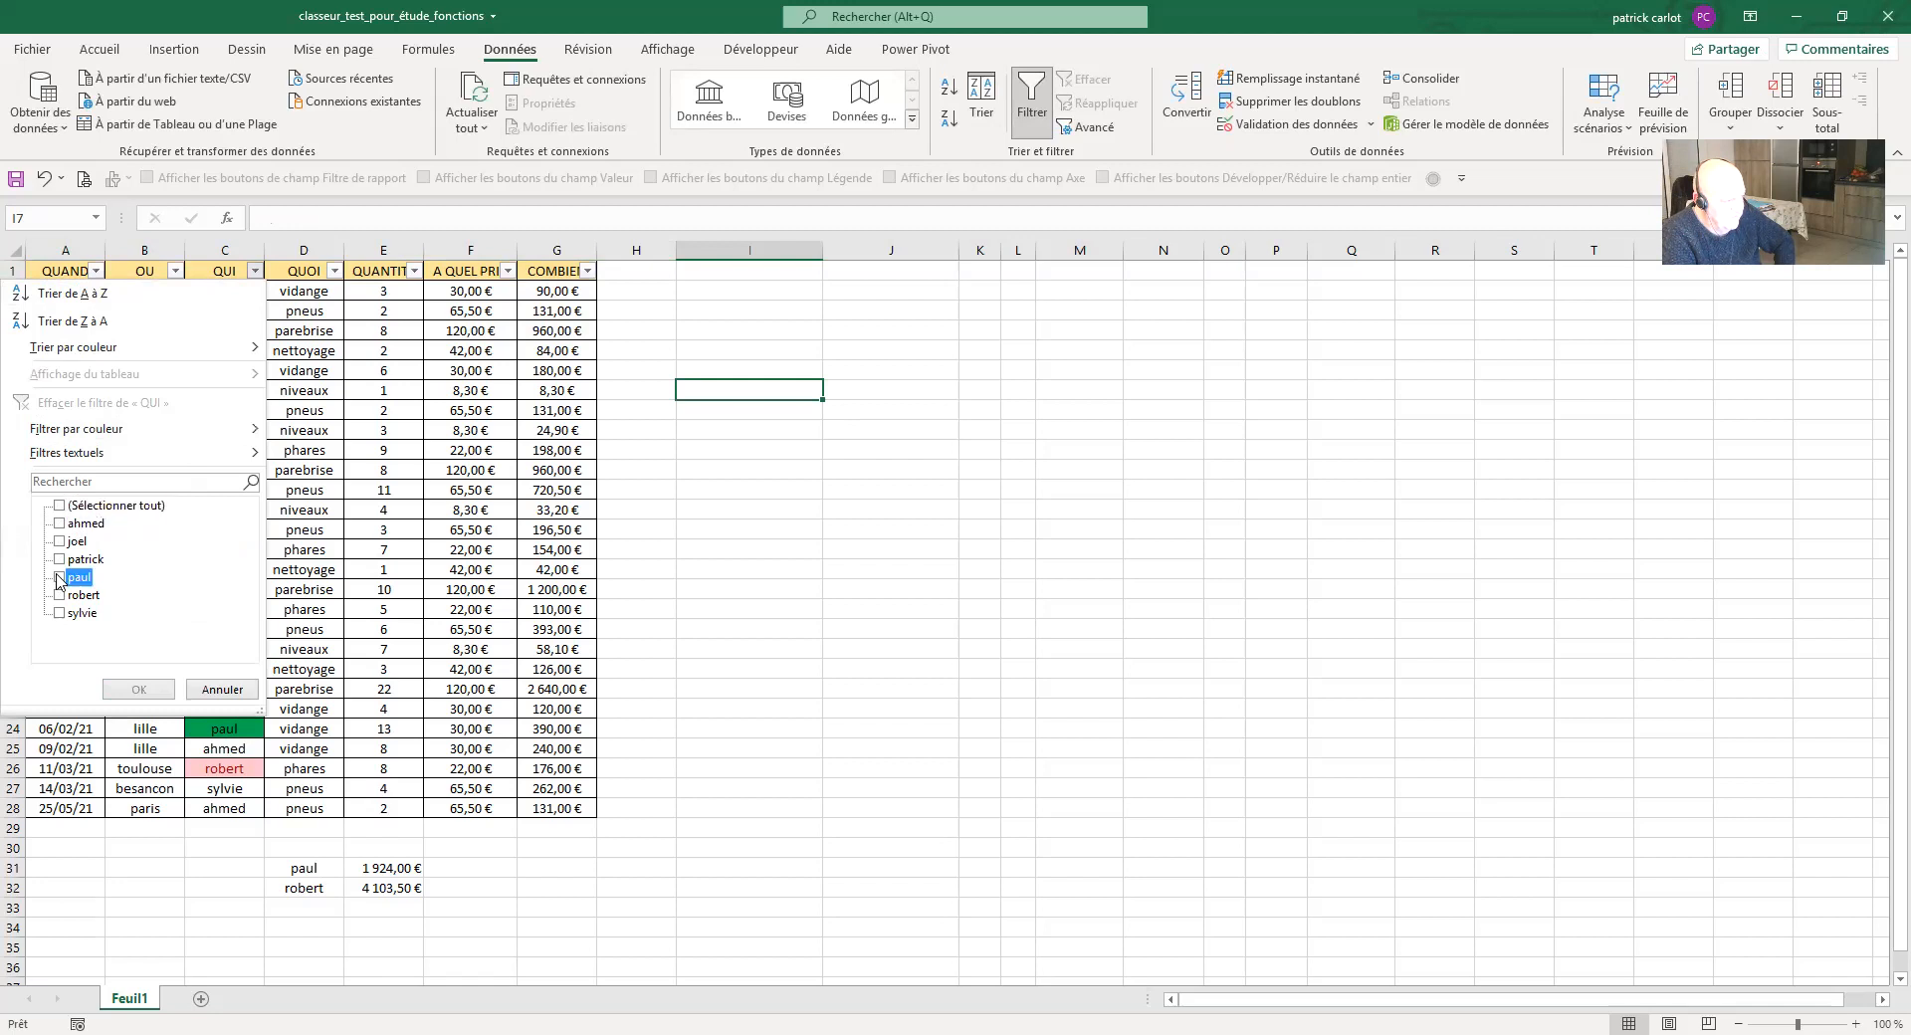
click(147, 688)
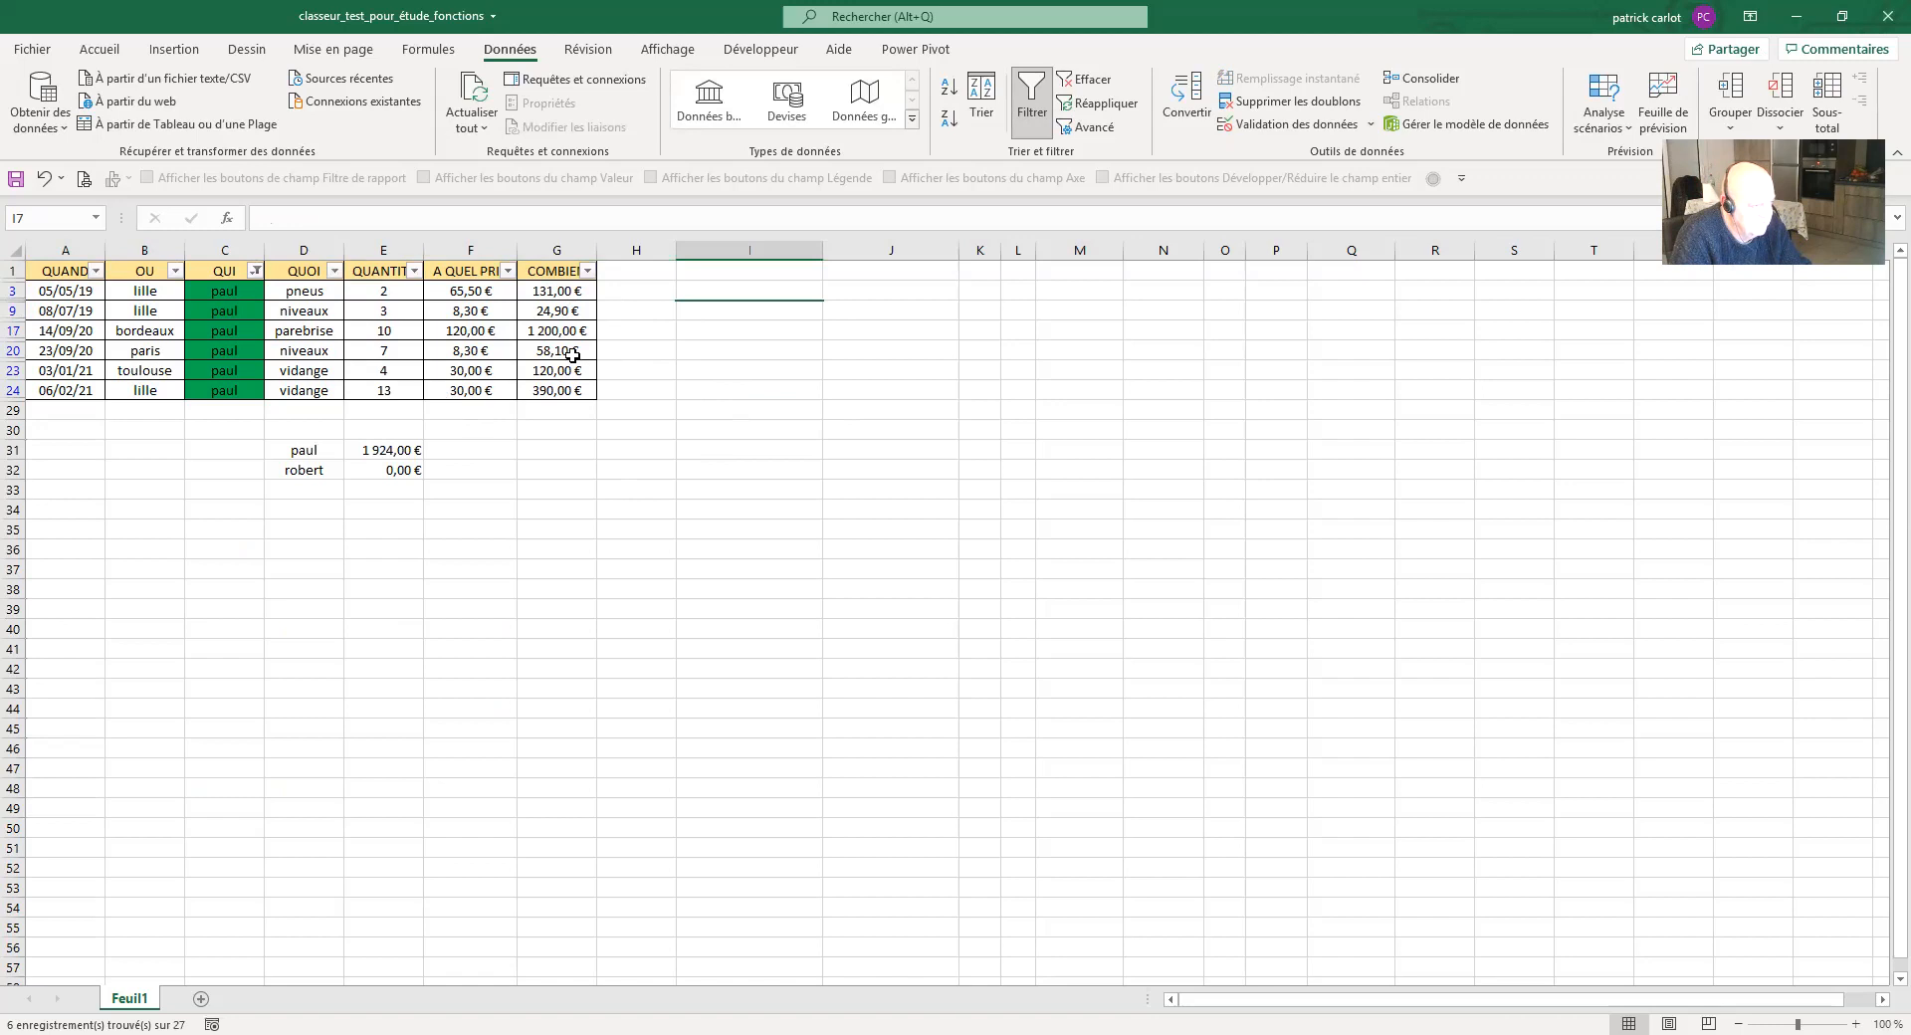
Insert an automatic sum in G29 below the filtered COMBIEN column, as SOUS.TOTAL with function 9 over G2:G28
click(550, 411)
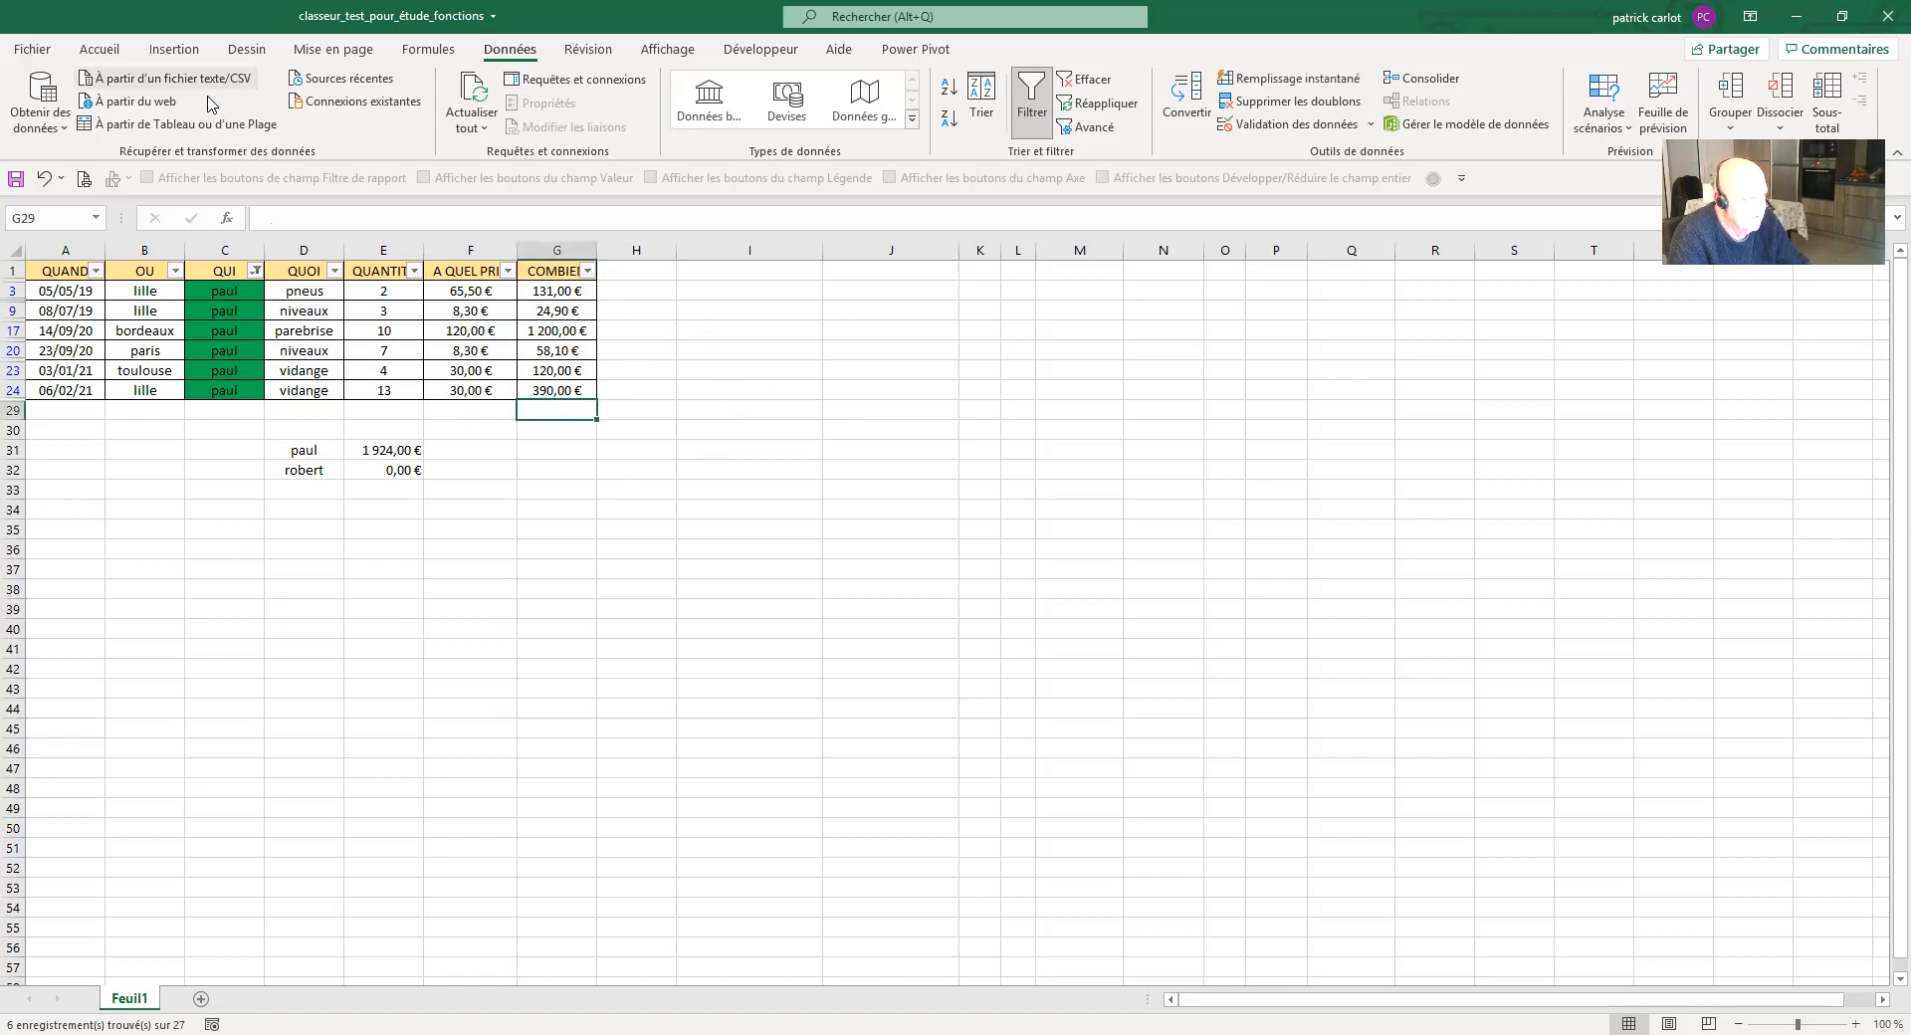
click(97, 54)
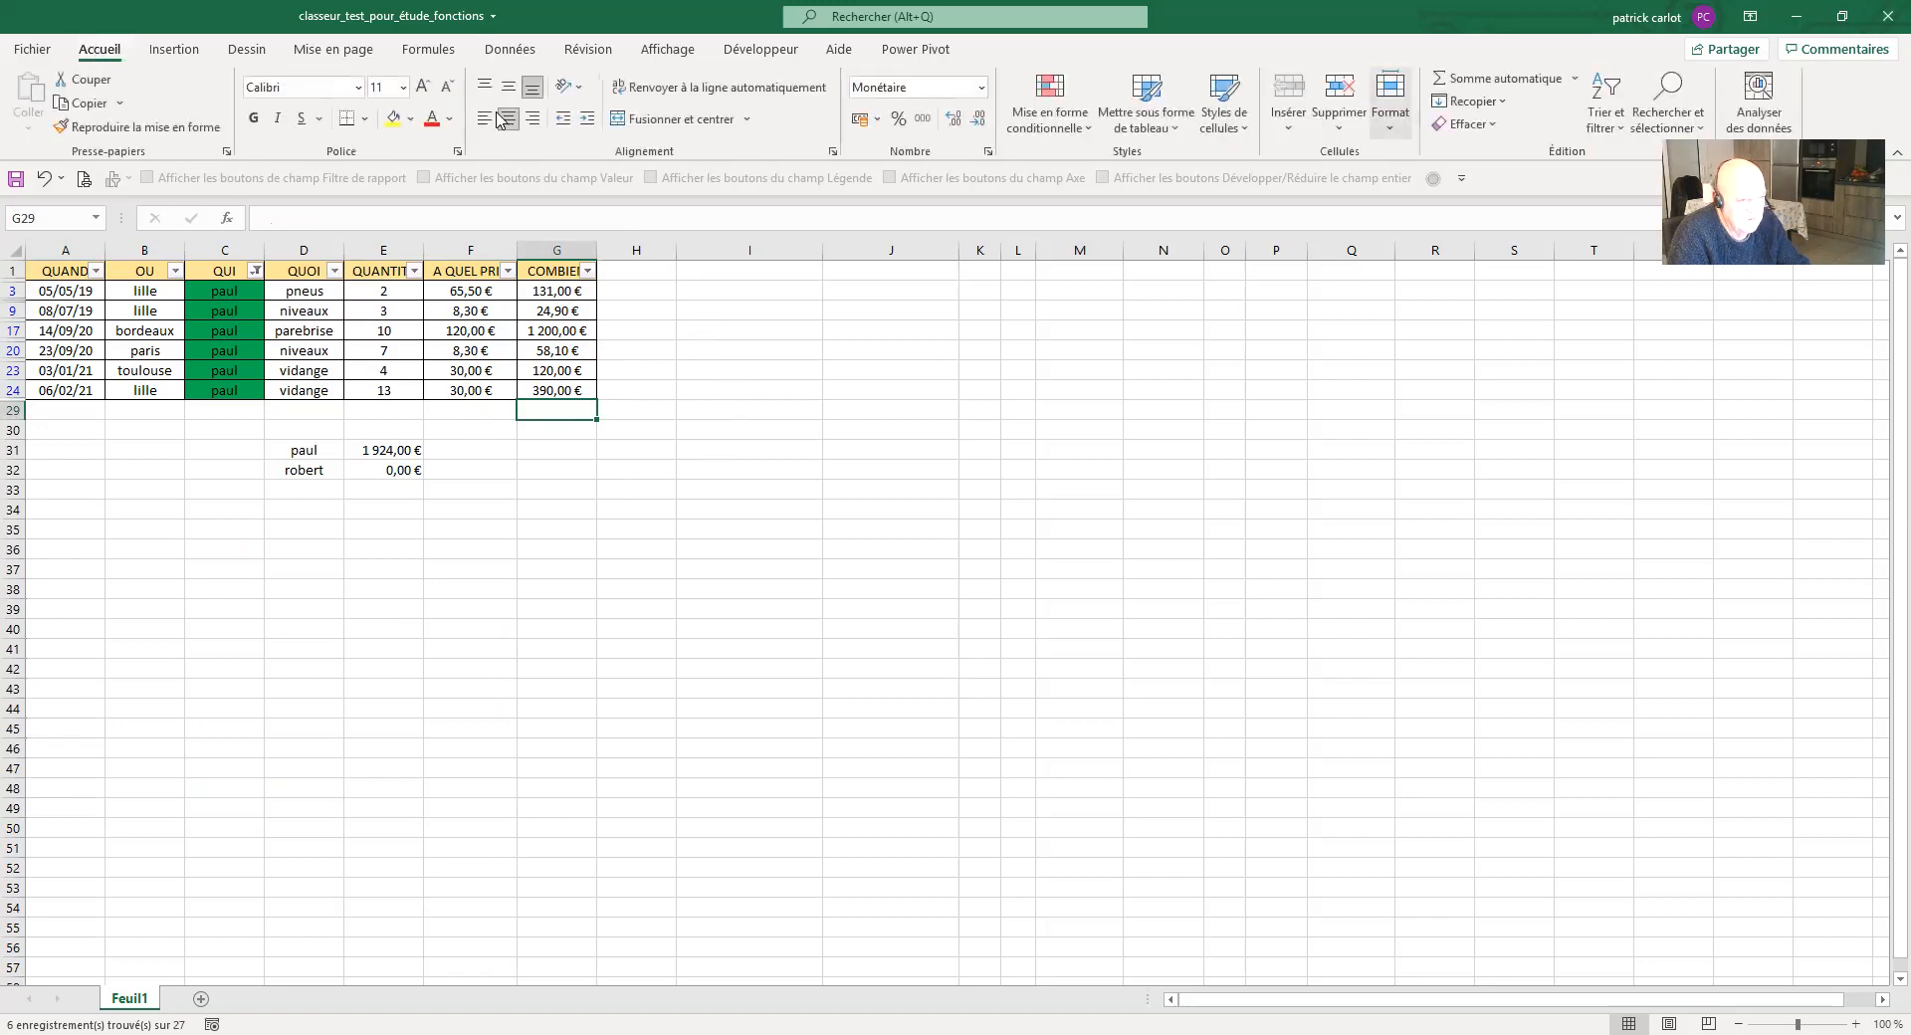
click(1475, 86)
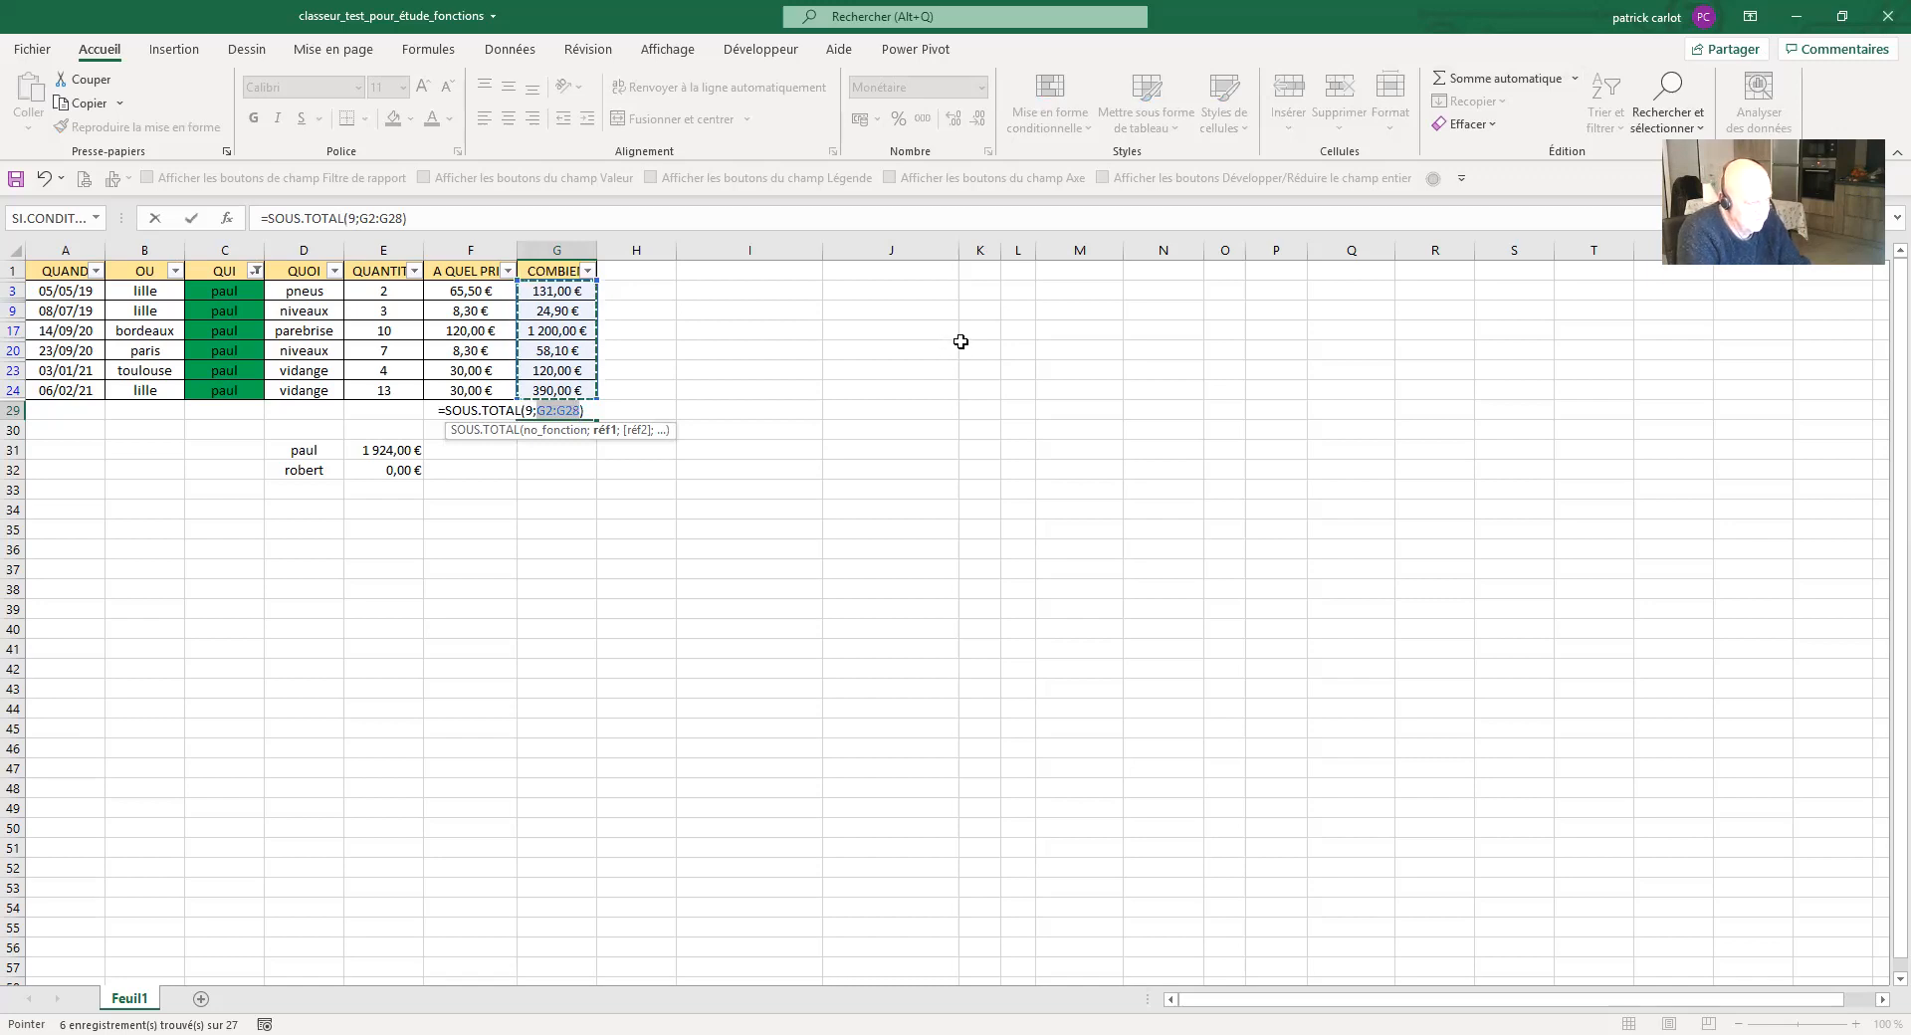
key(Return)
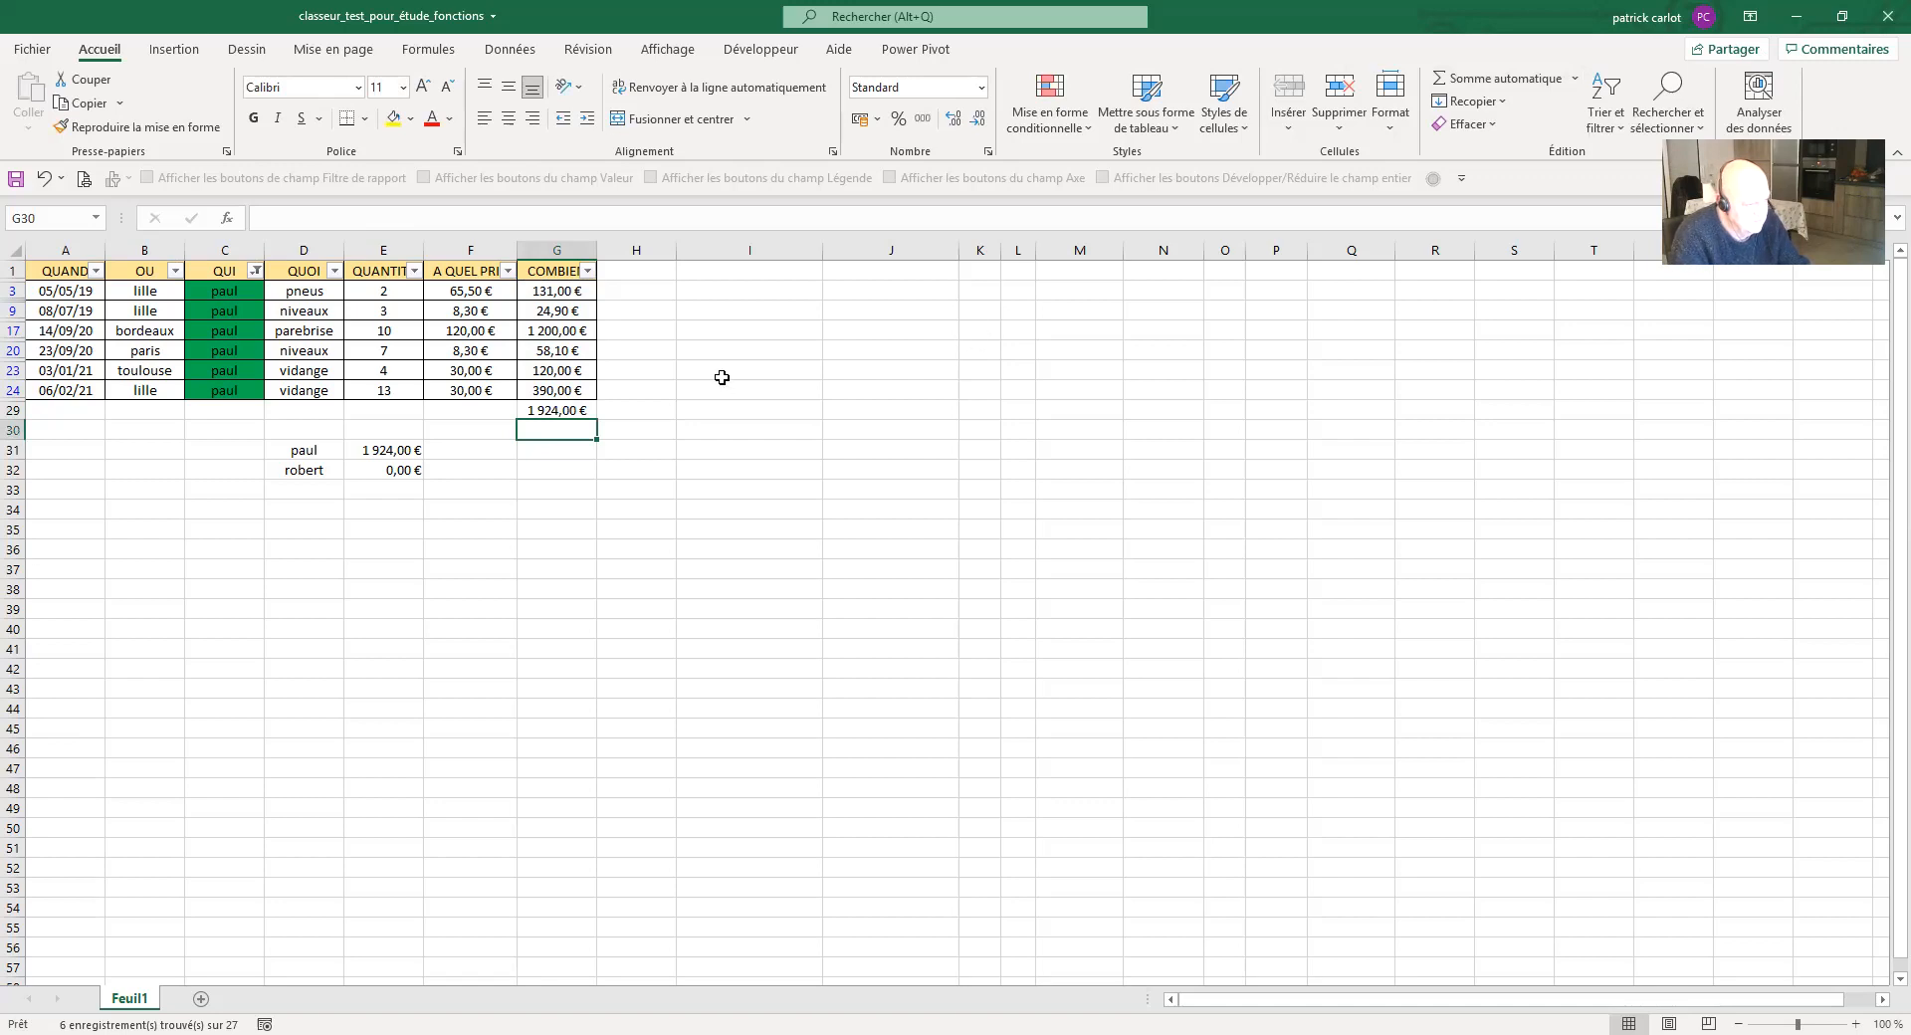
click(549, 408)
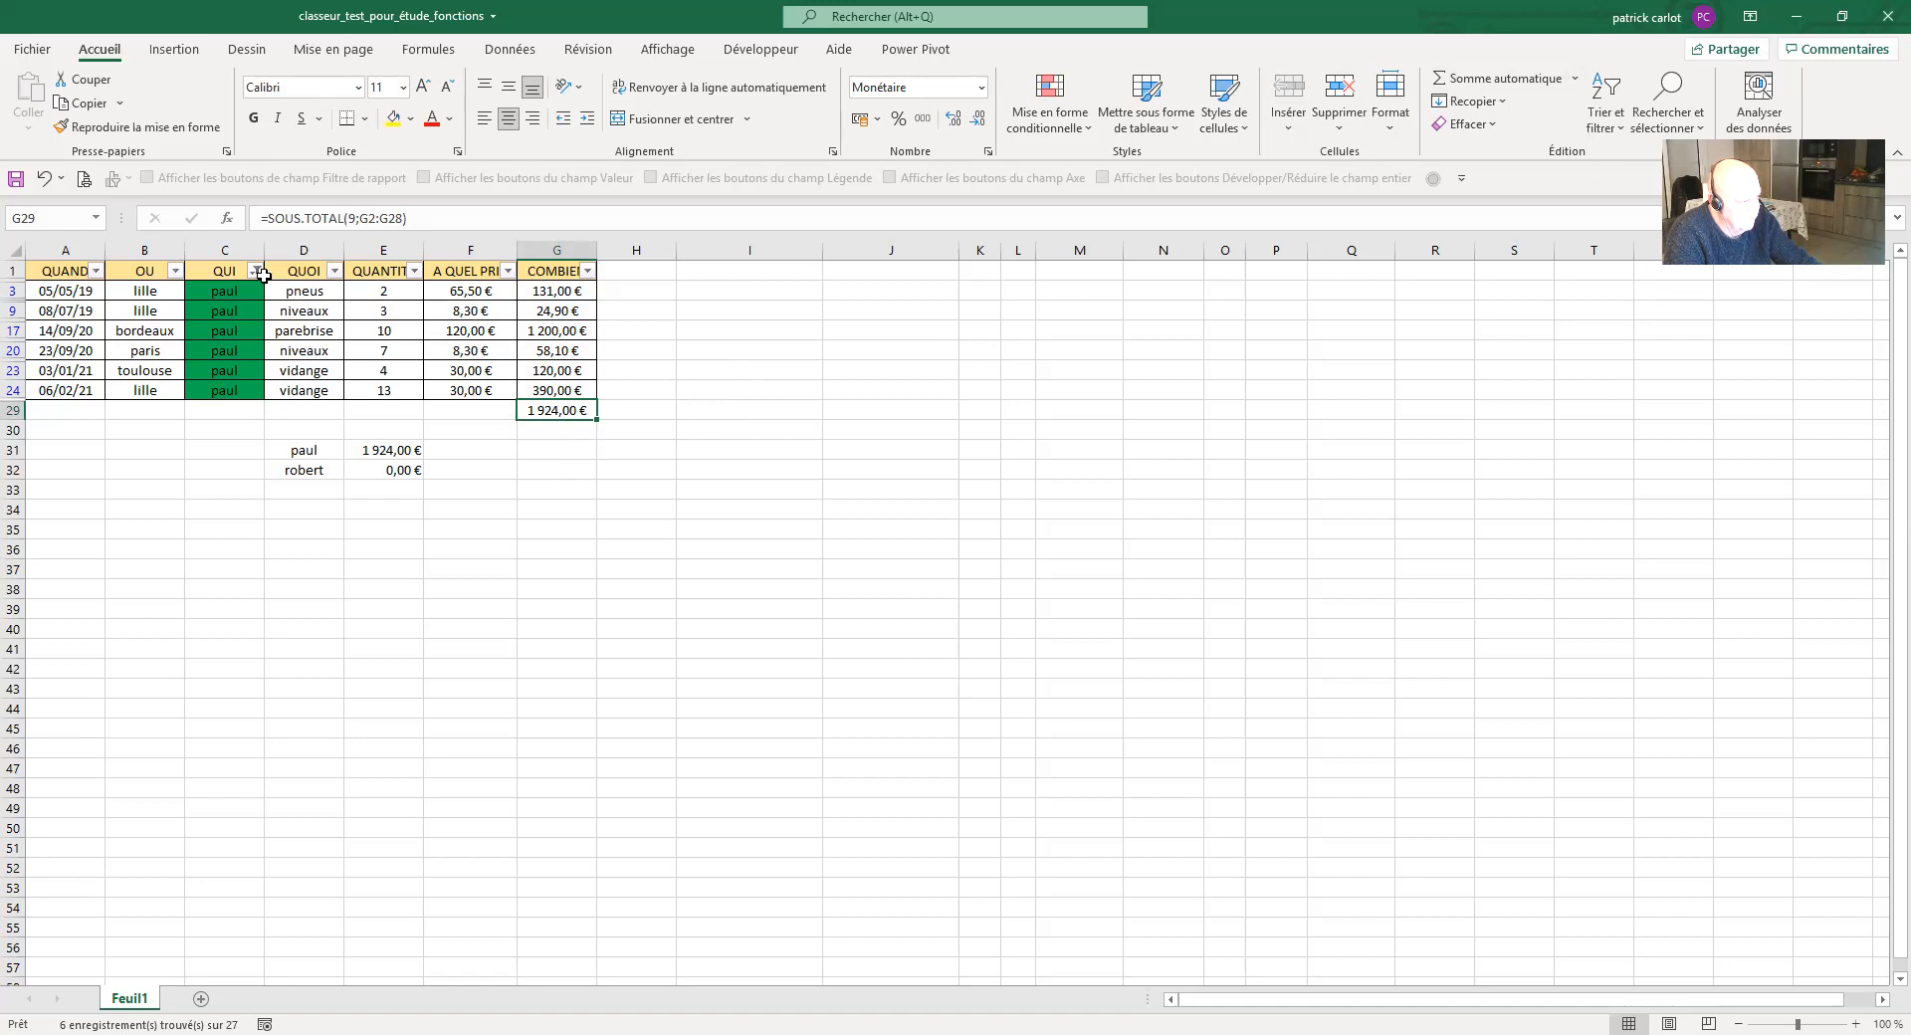
Reselect all names in the QUI filter and delete the subtotal formula in G29
click(60, 507)
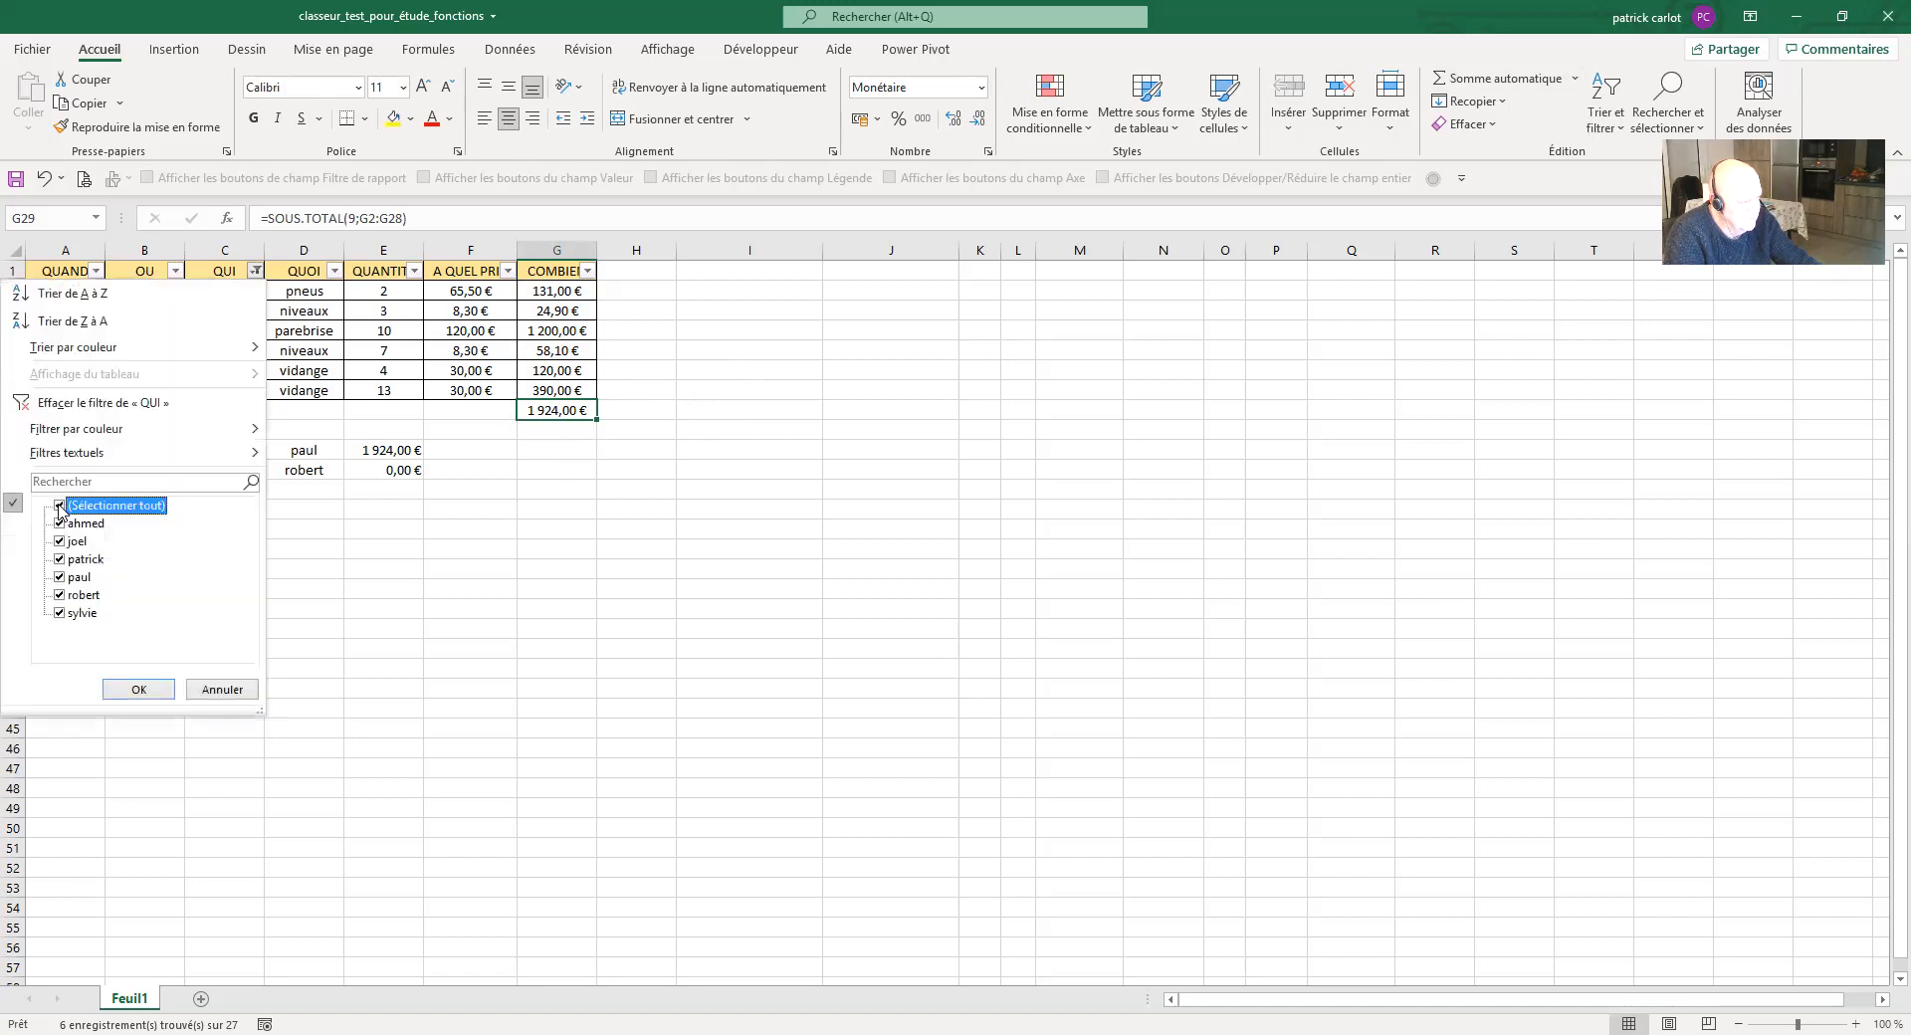
click(136, 689)
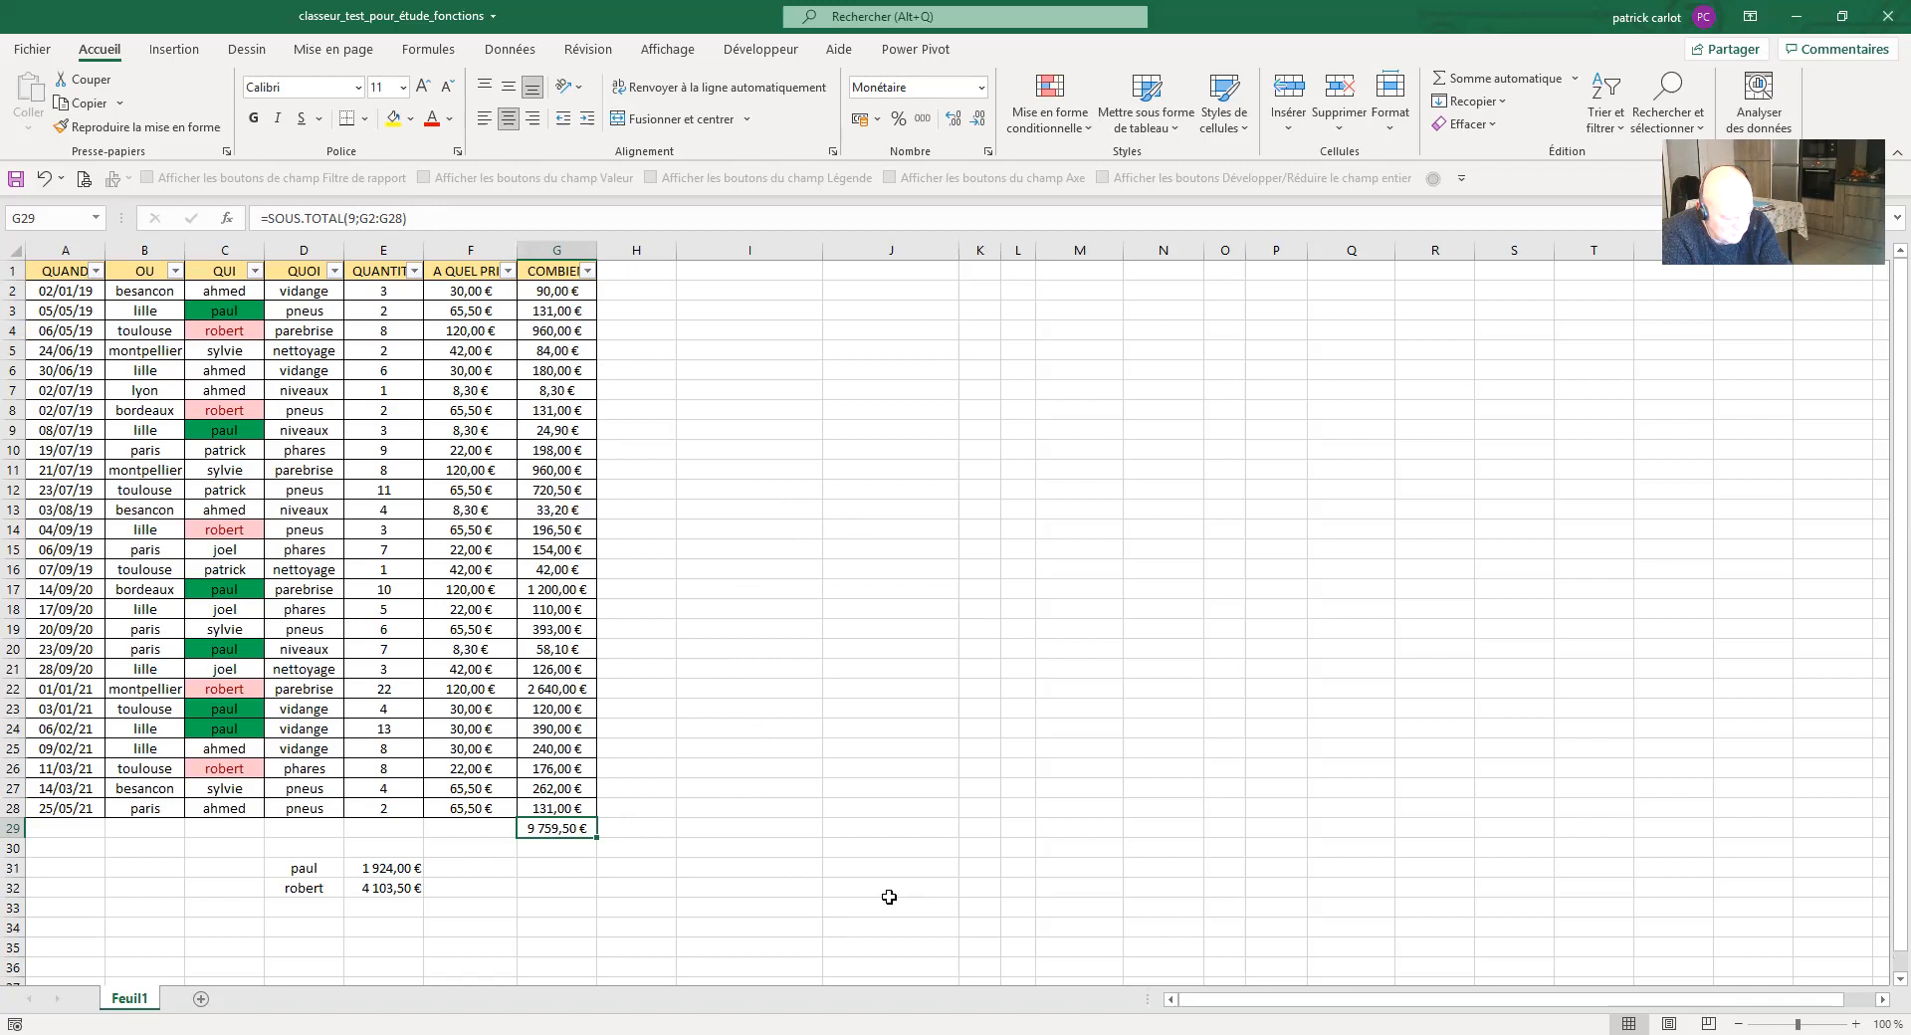
key(Delete)
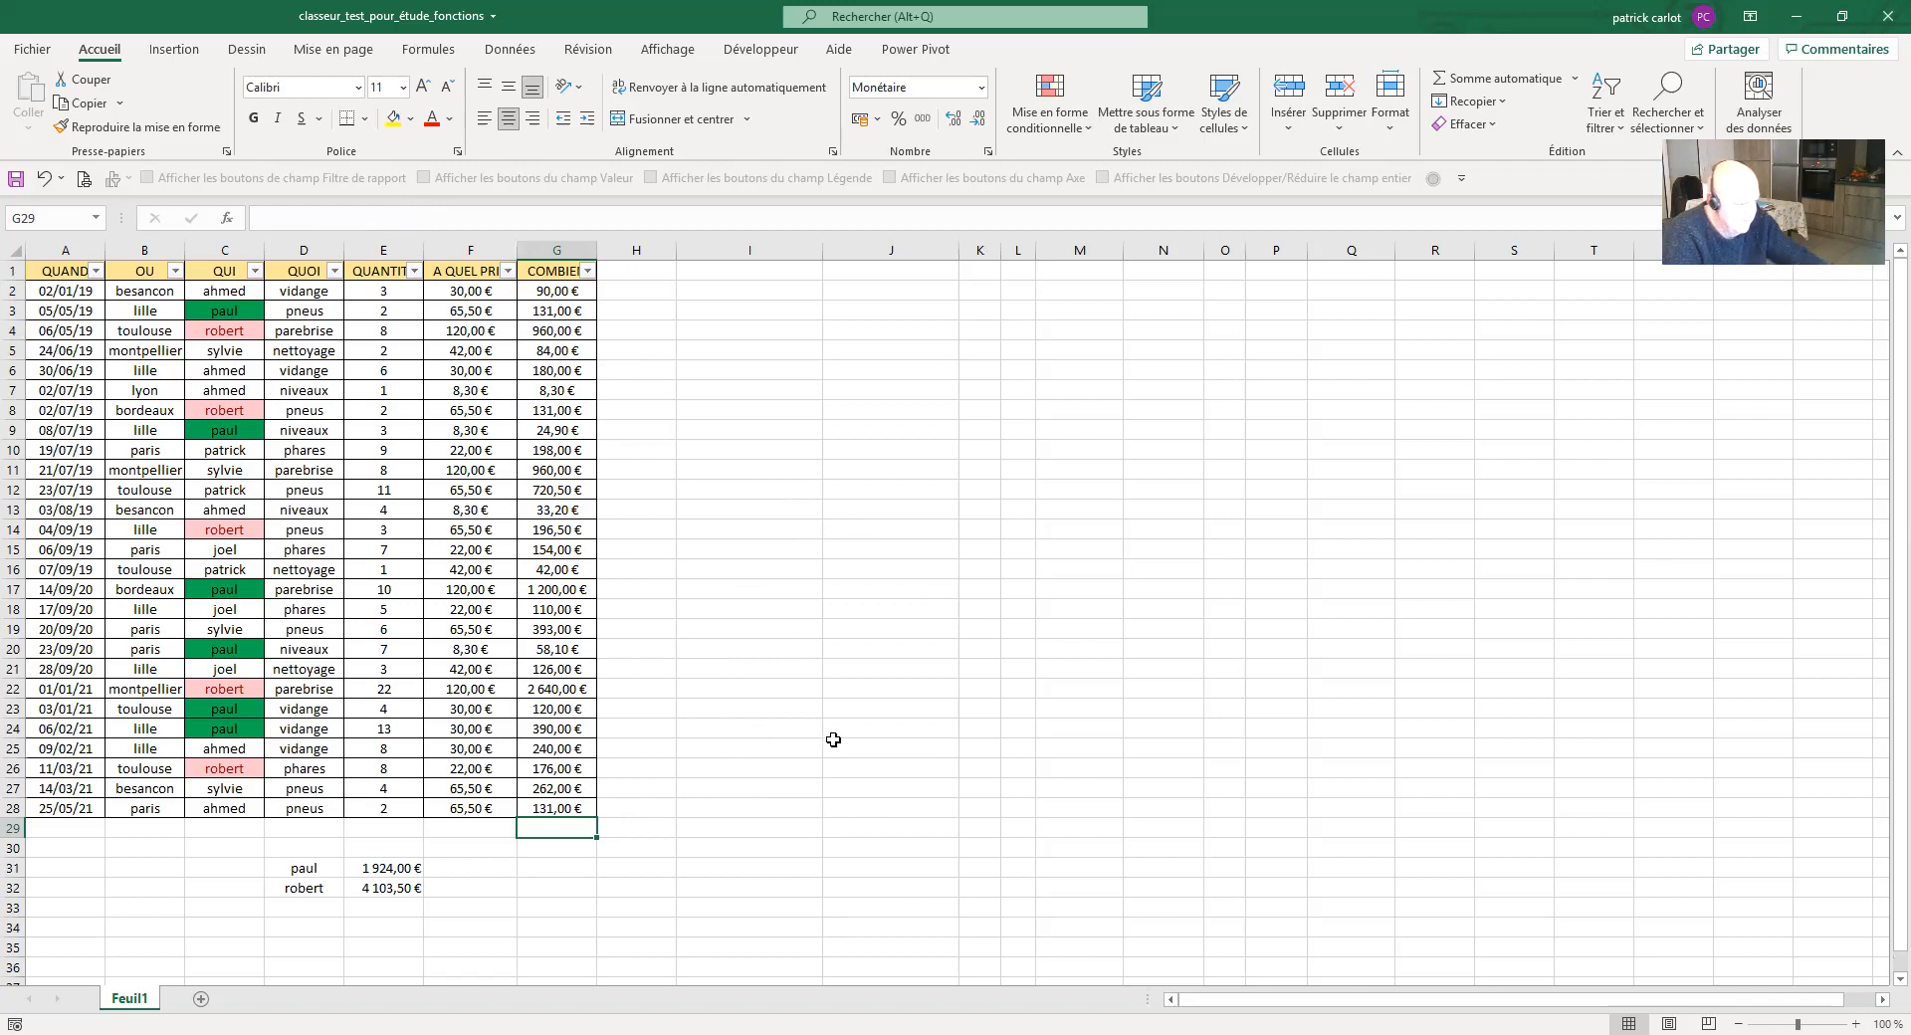
click(789, 832)
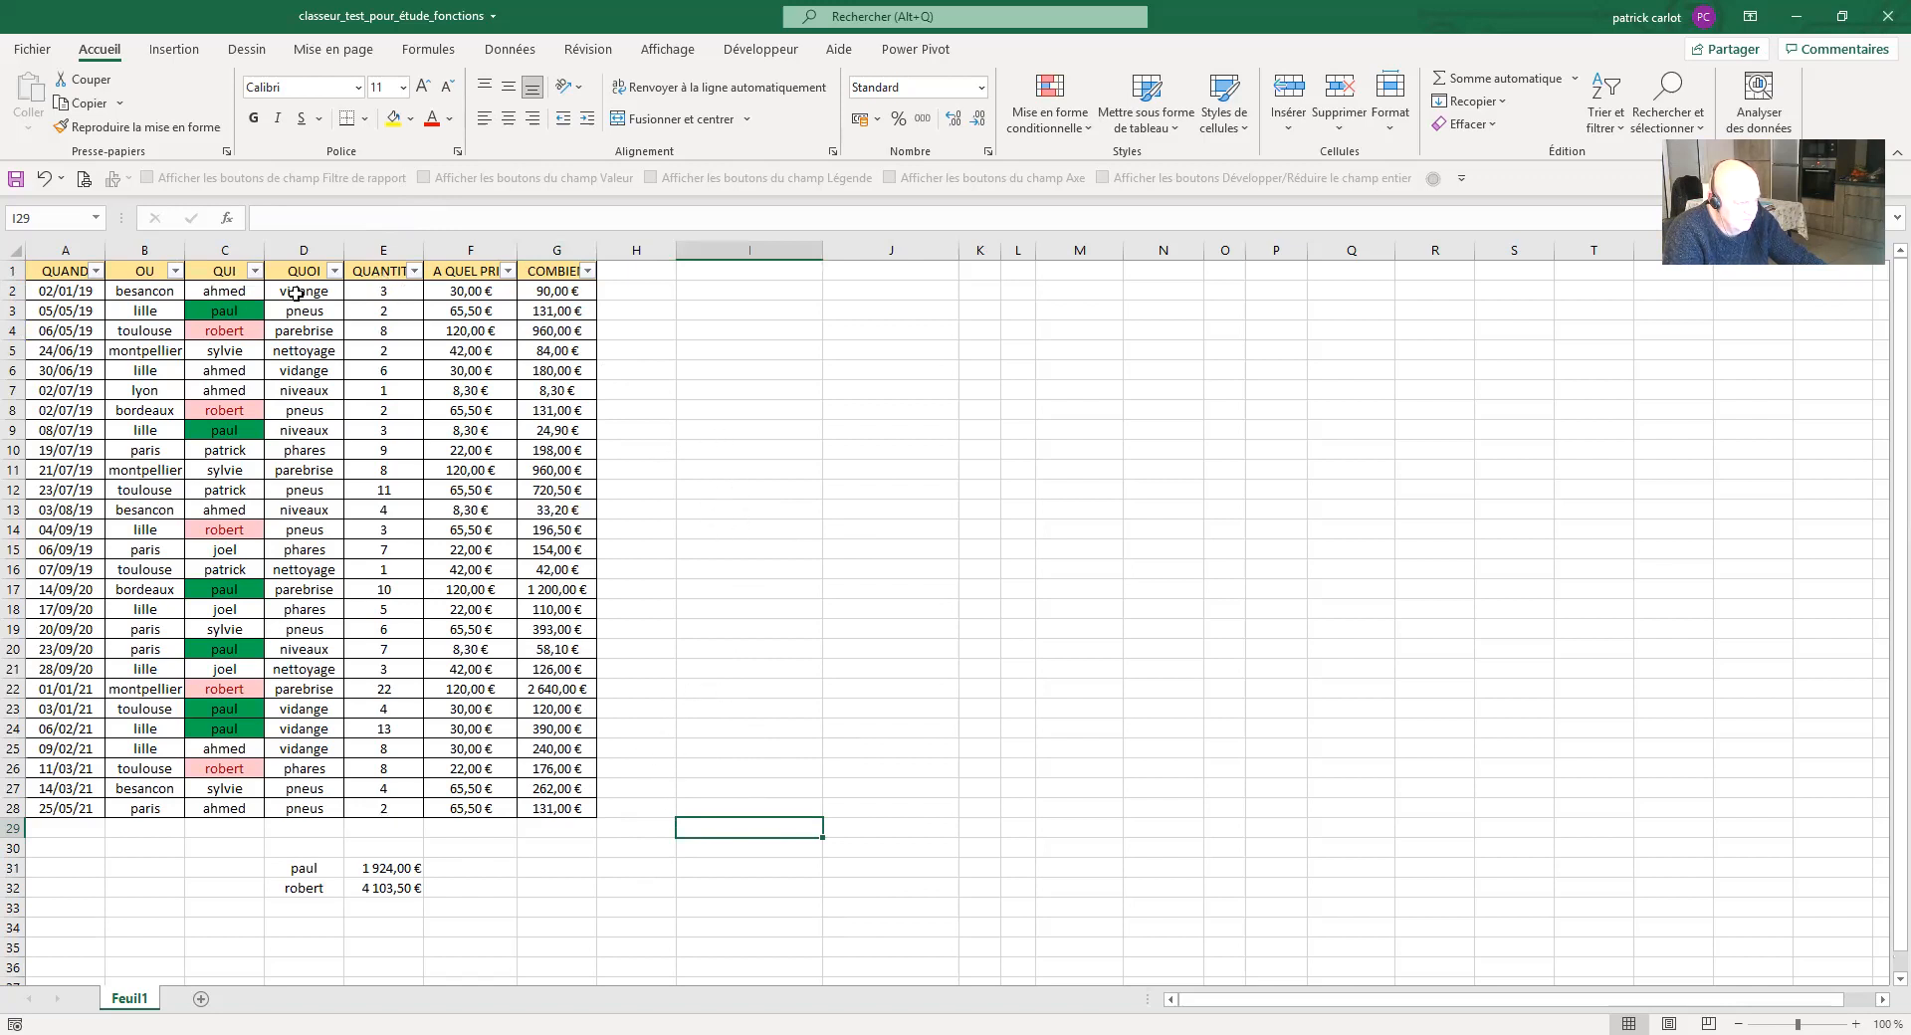
Filter the QUI column to show only the rows of the red-highlighted person
click(255, 271)
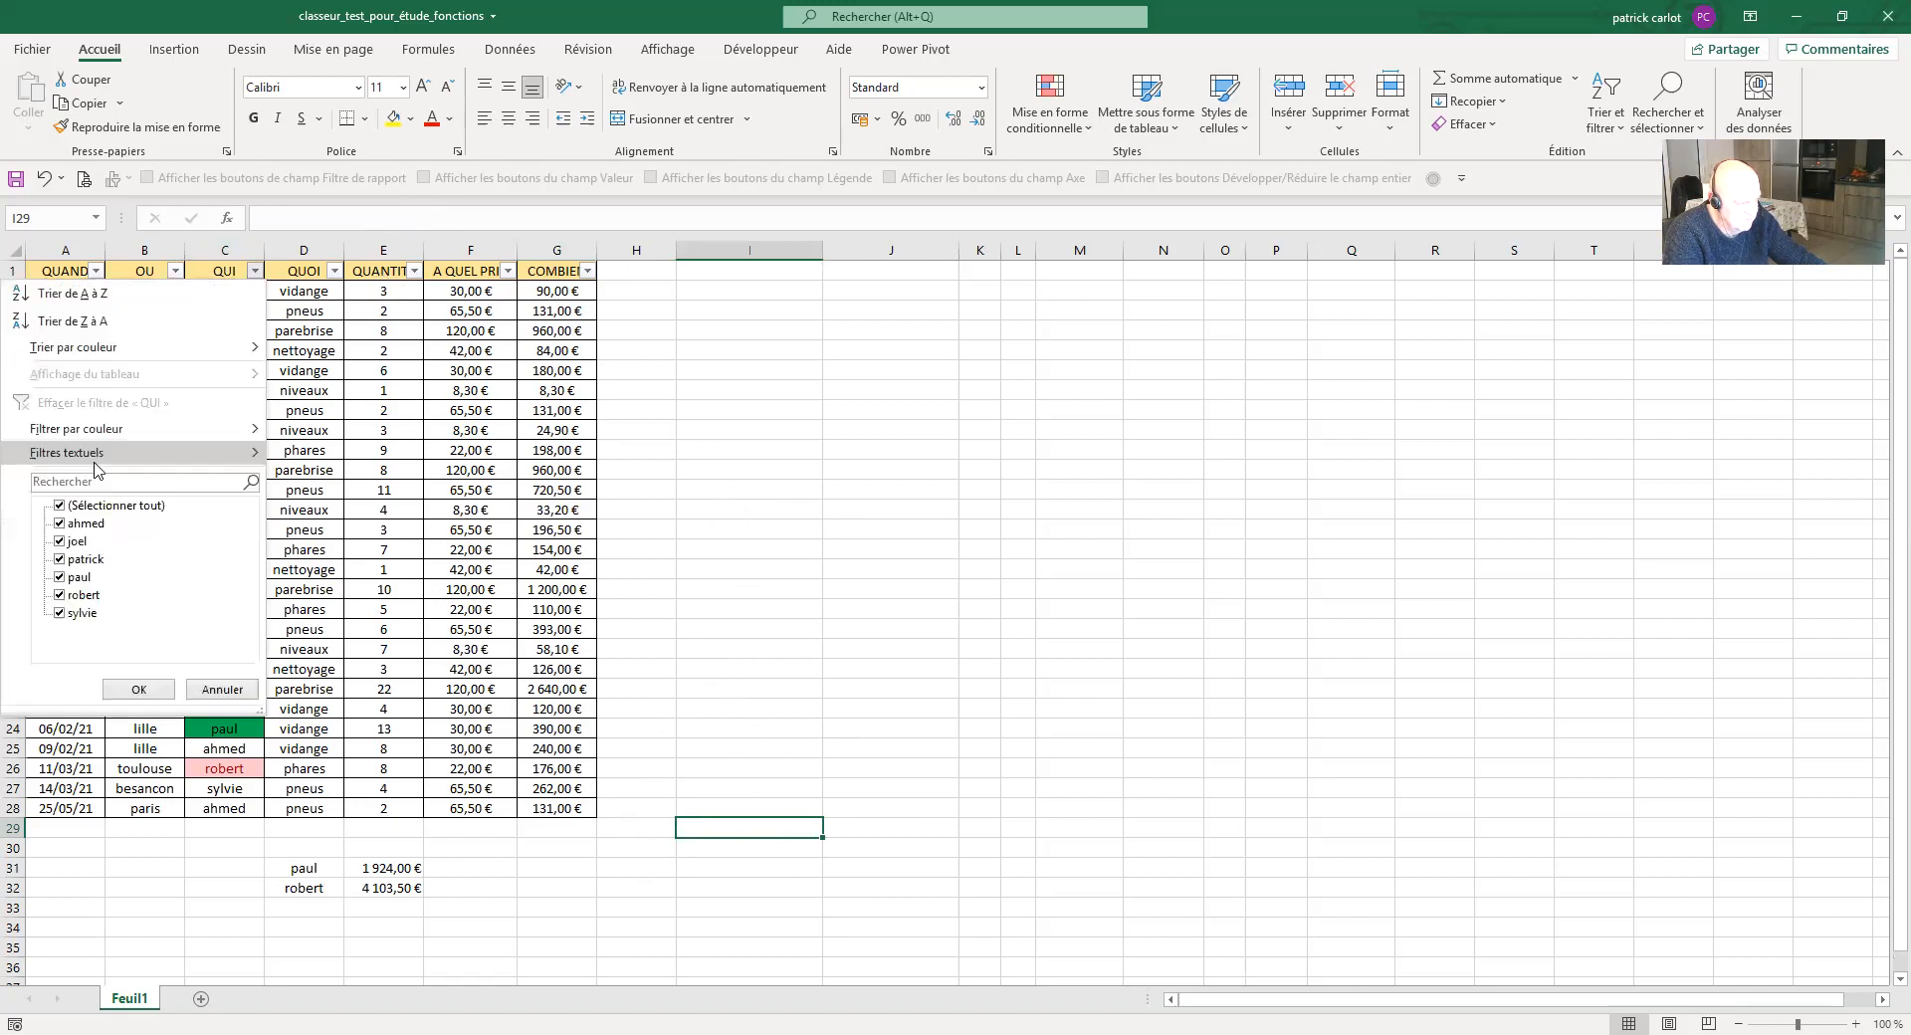
click(60, 506)
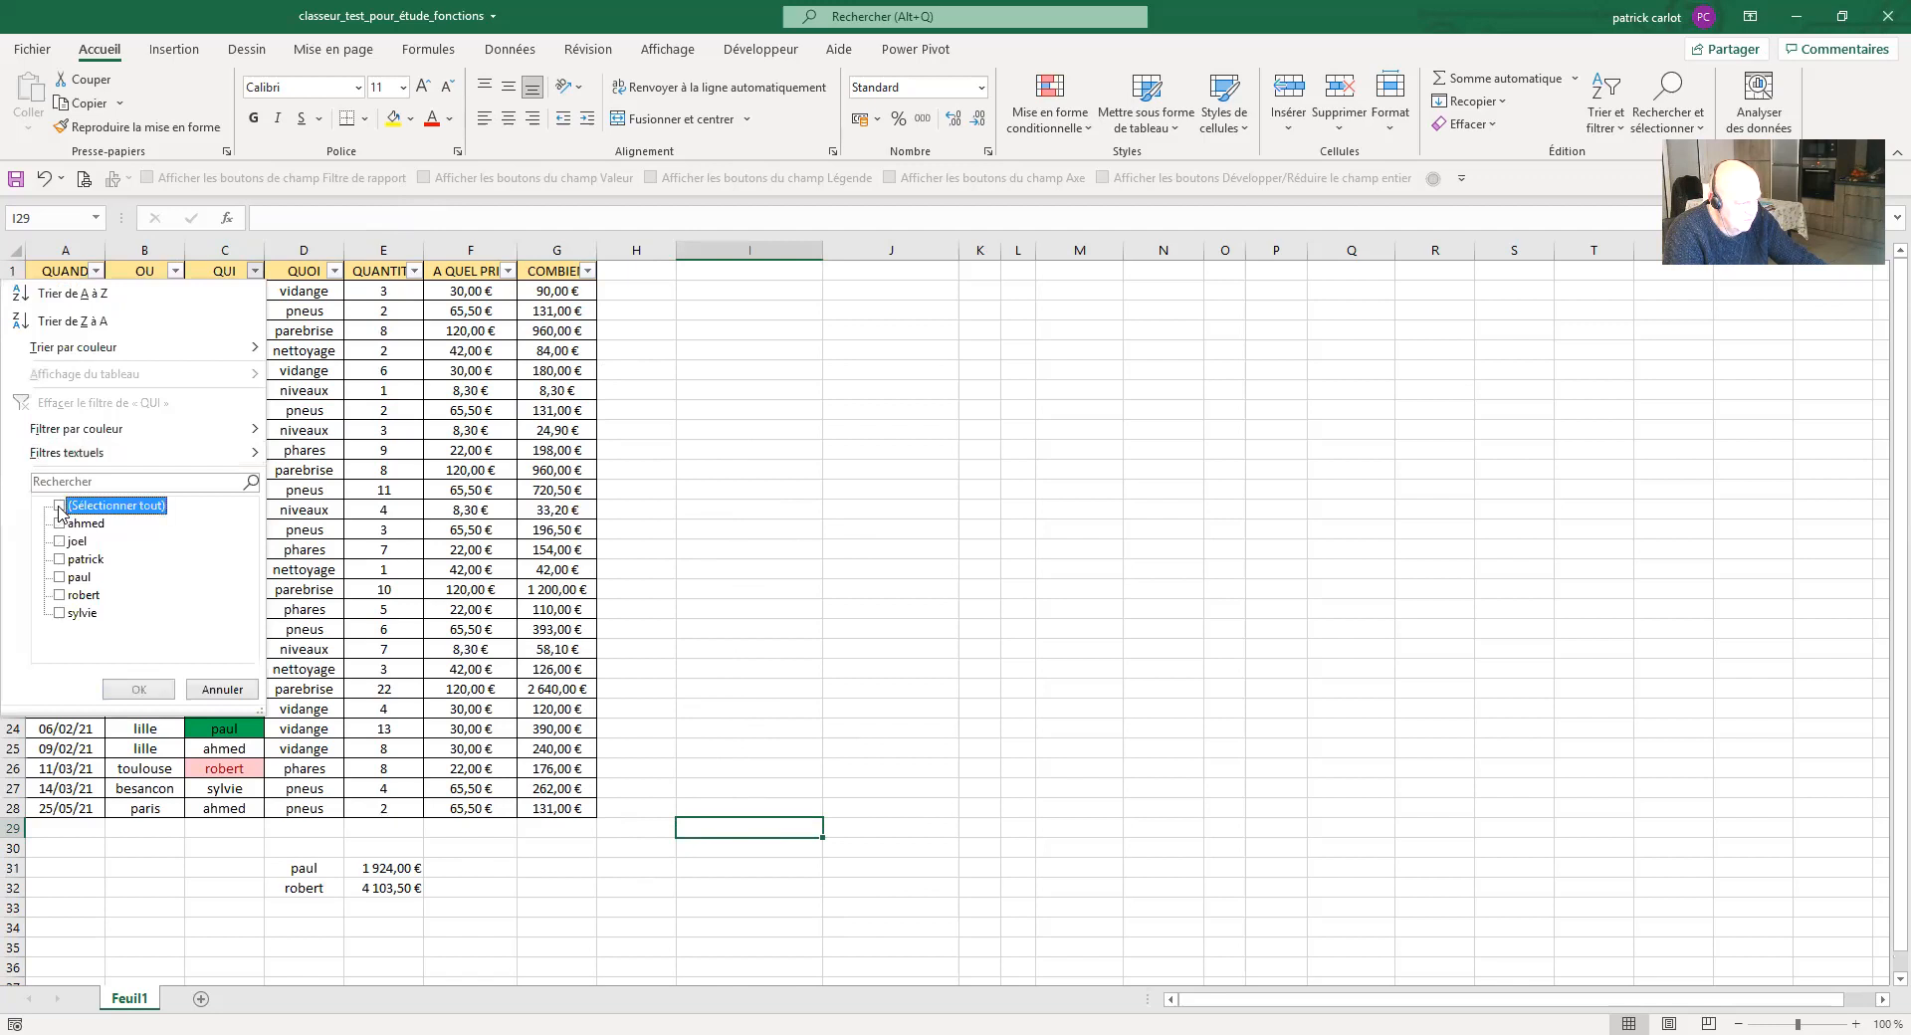
click(58, 595)
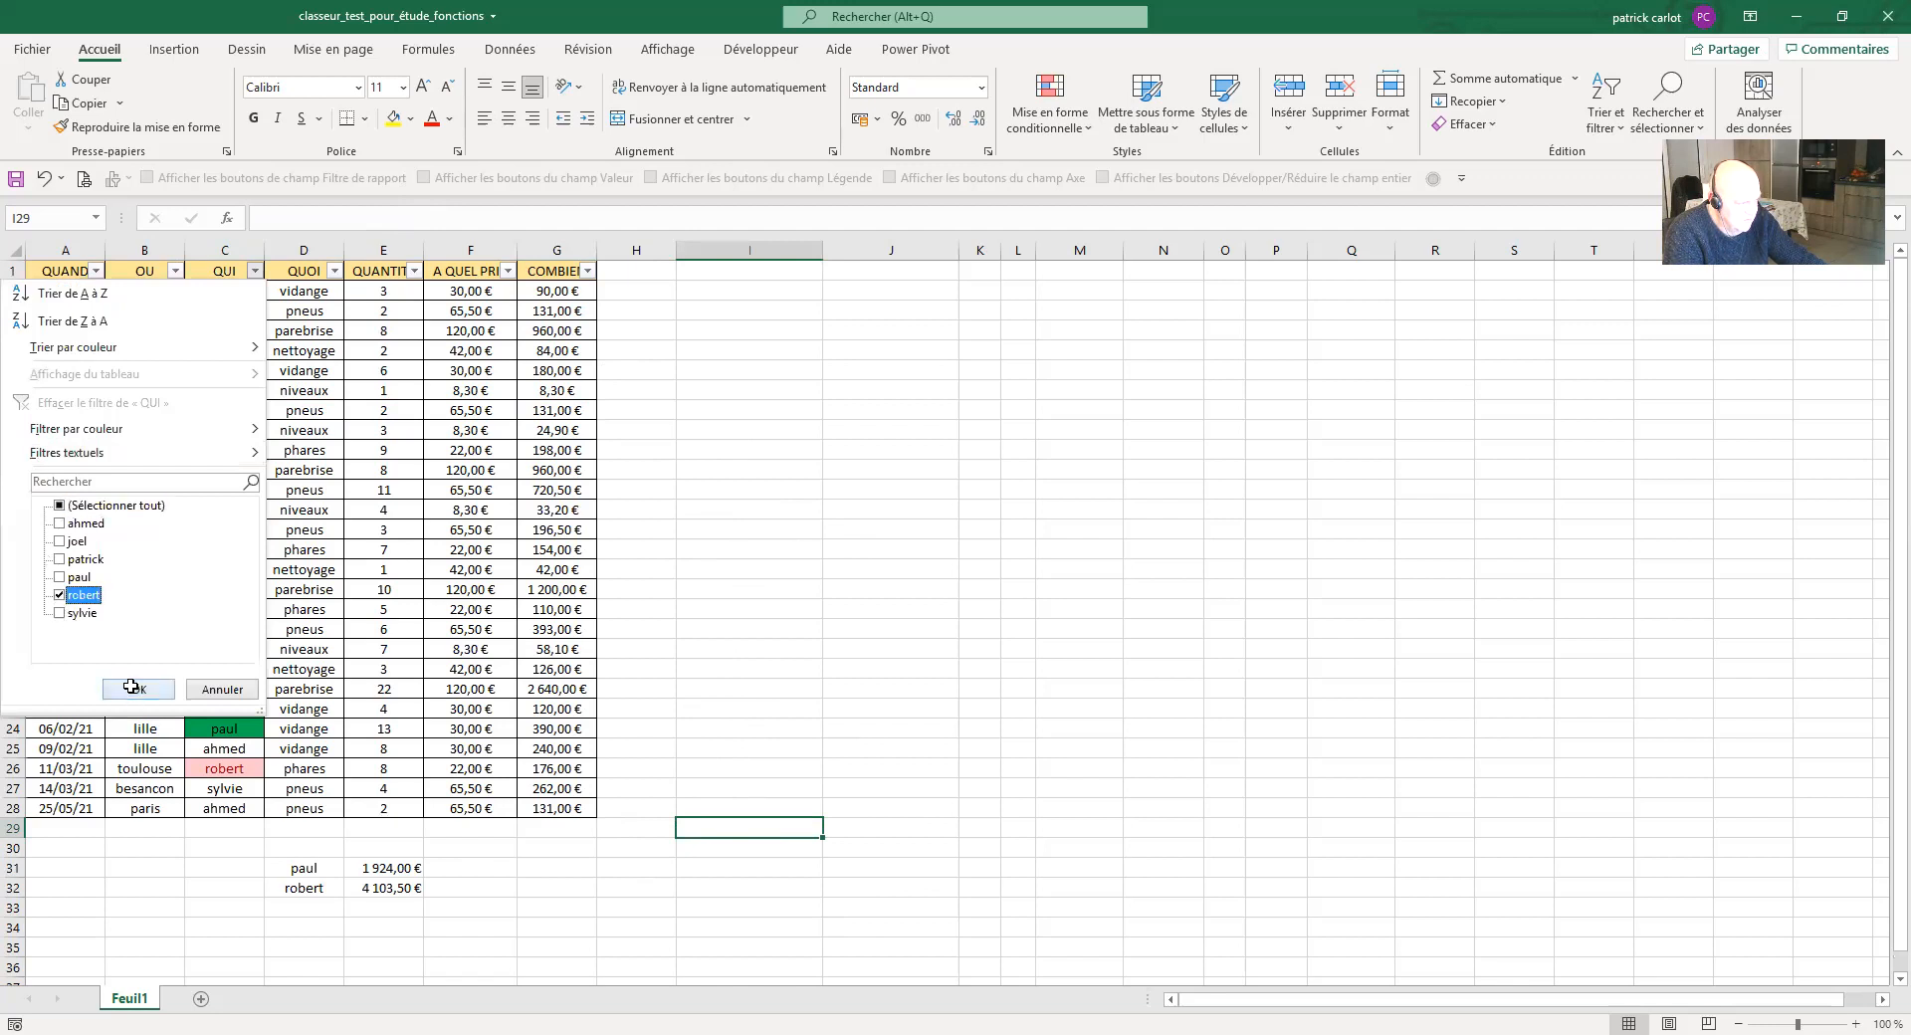
key(Return)
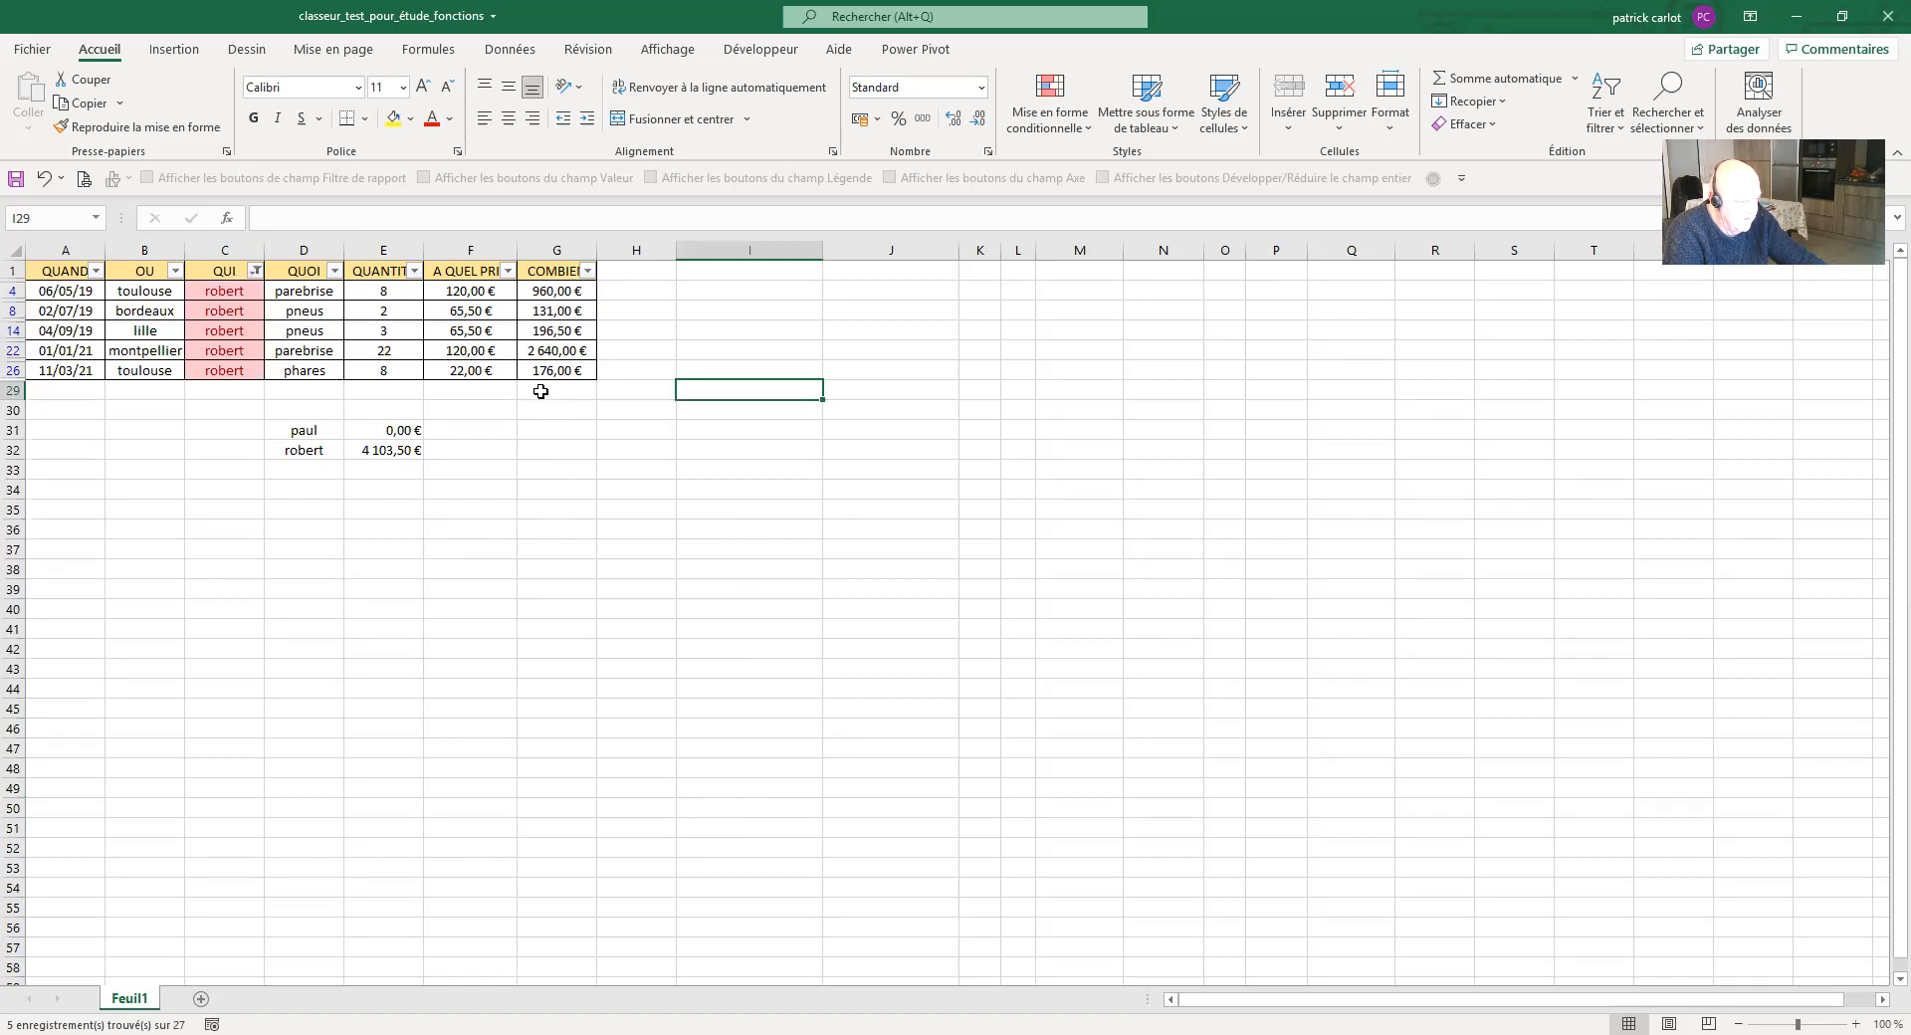
Insert an automatic sum in G29 as SOUS.TOTAL with function 9 over G2:G28, and undo the insertion
click(540, 391)
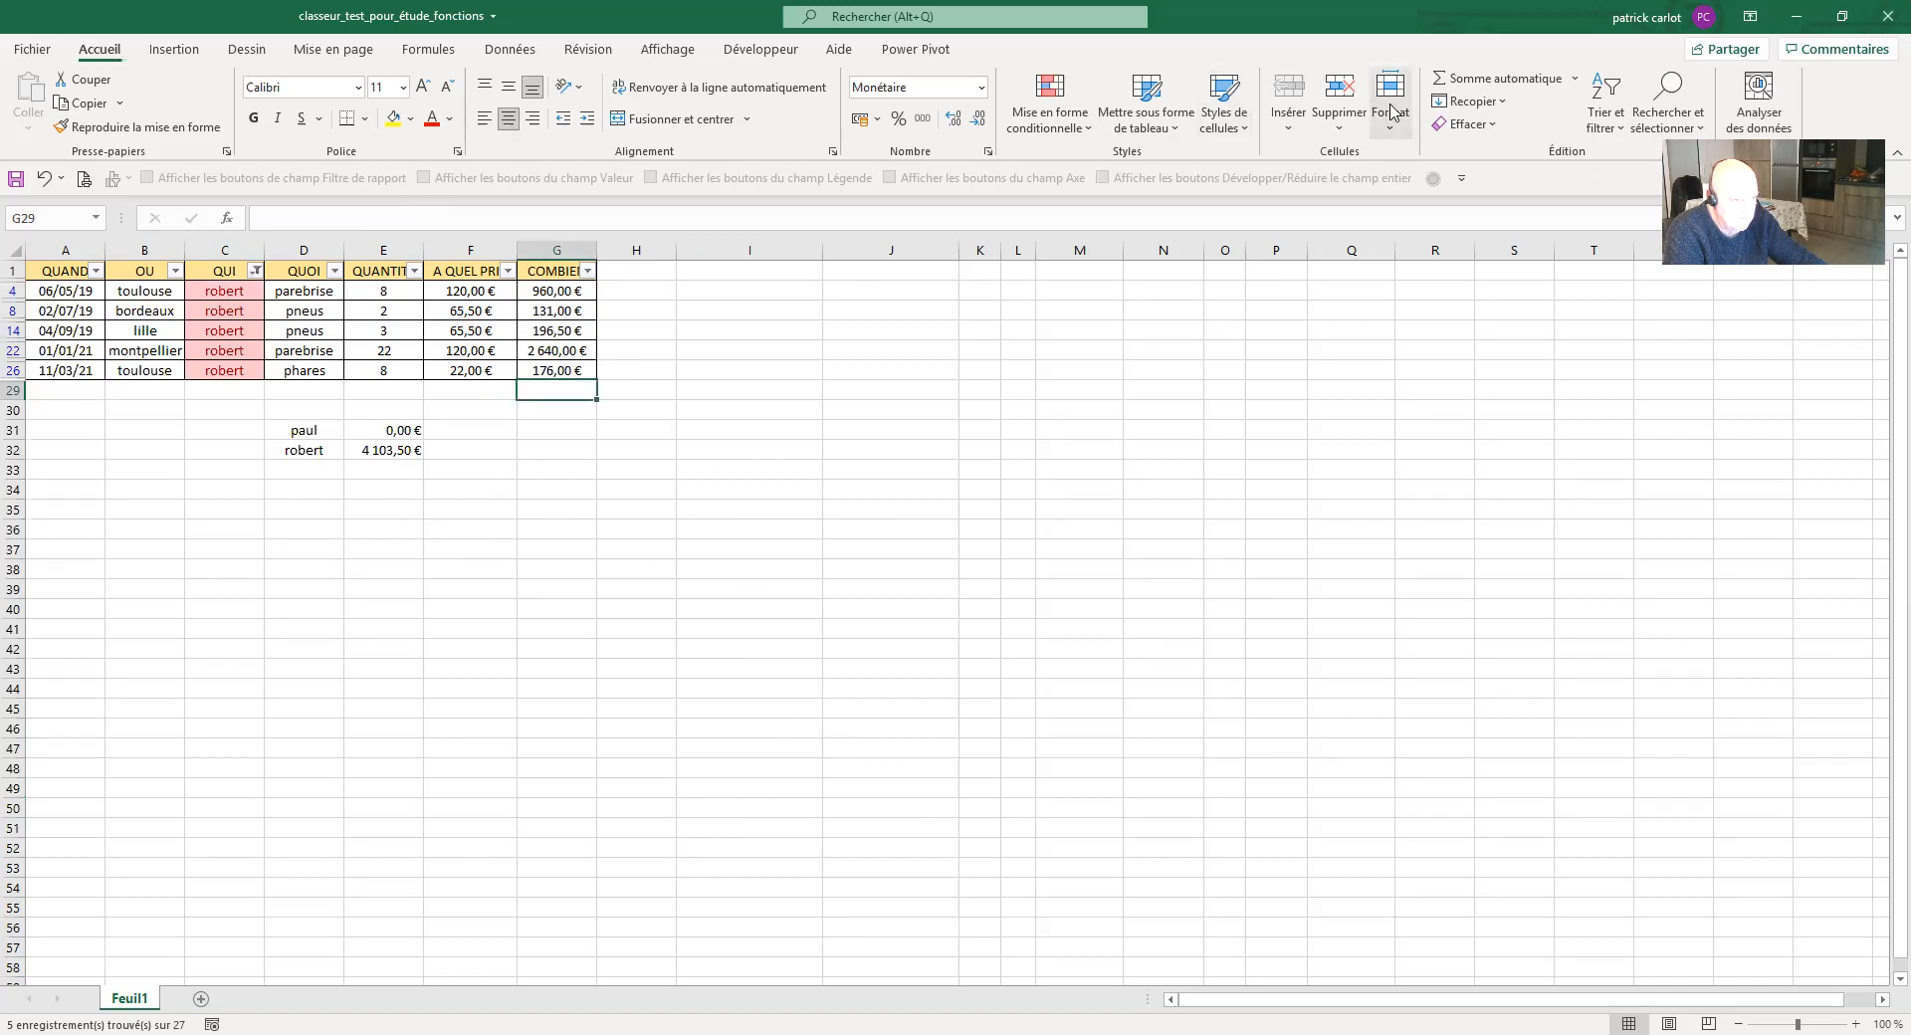
click(1433, 82)
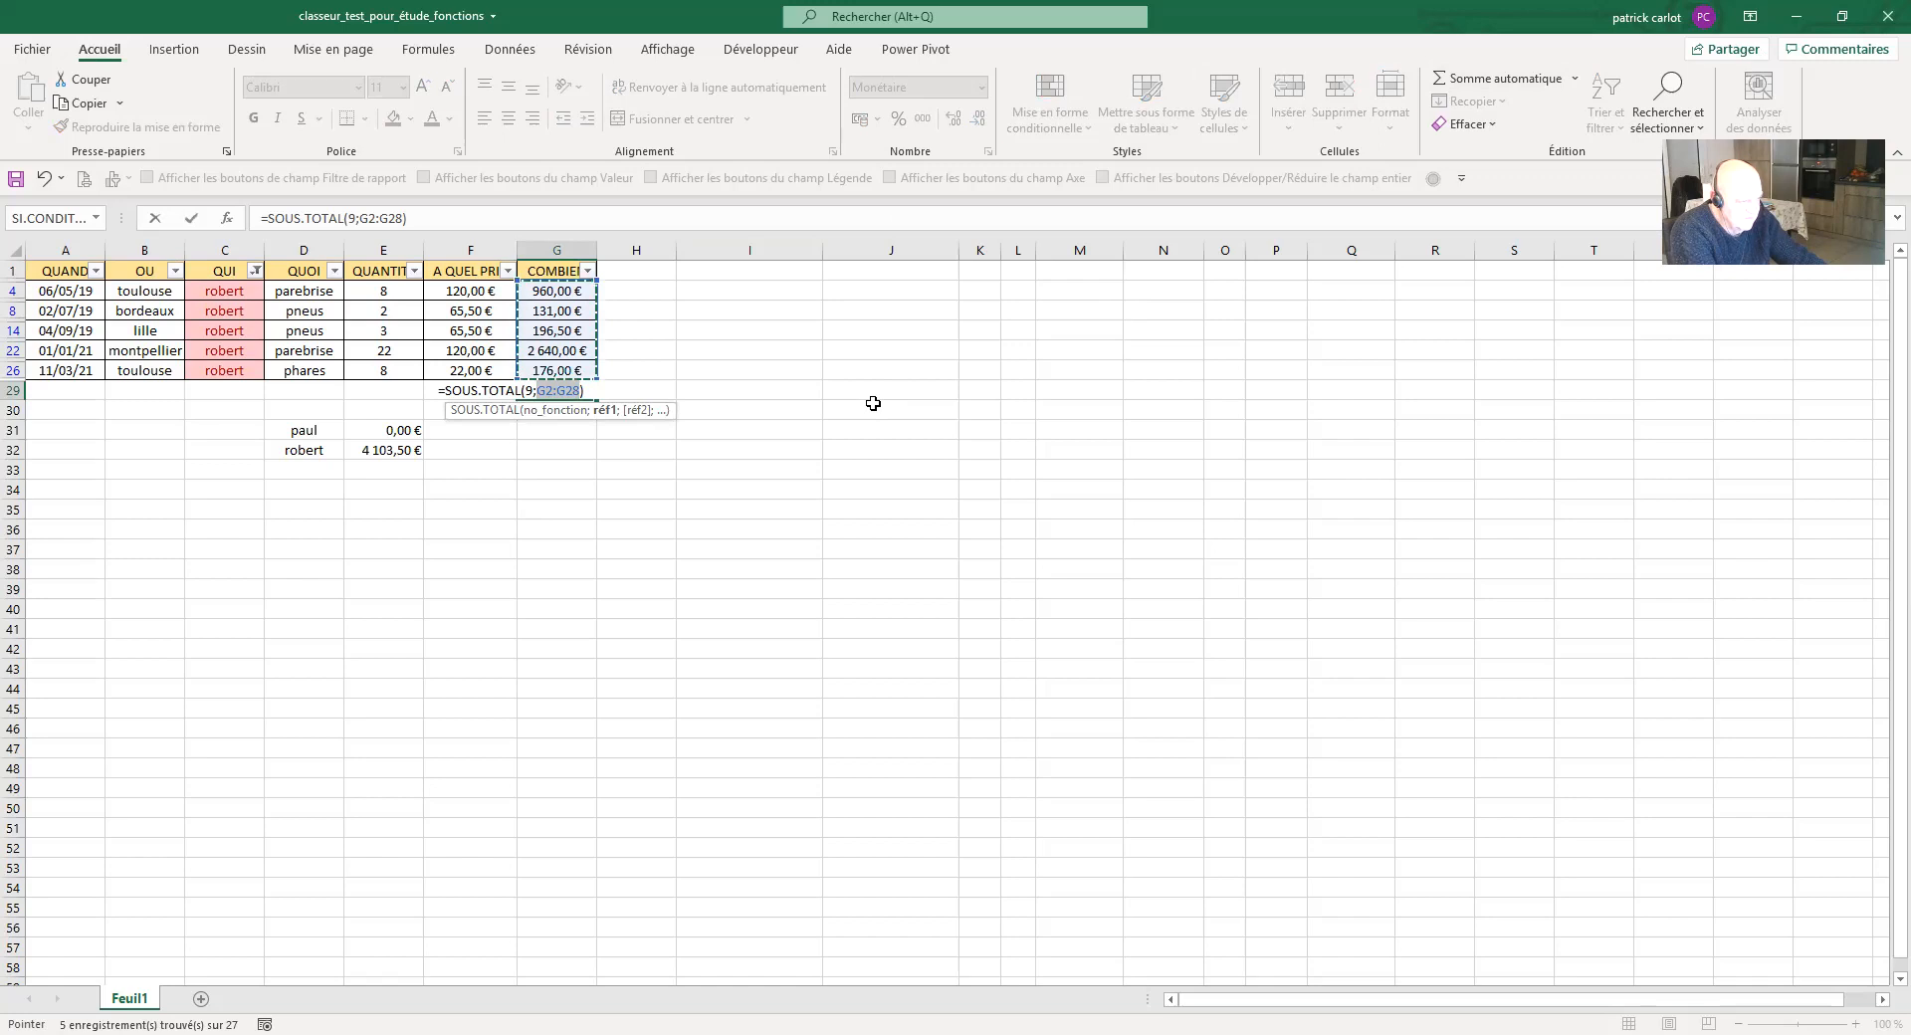
key(Return)
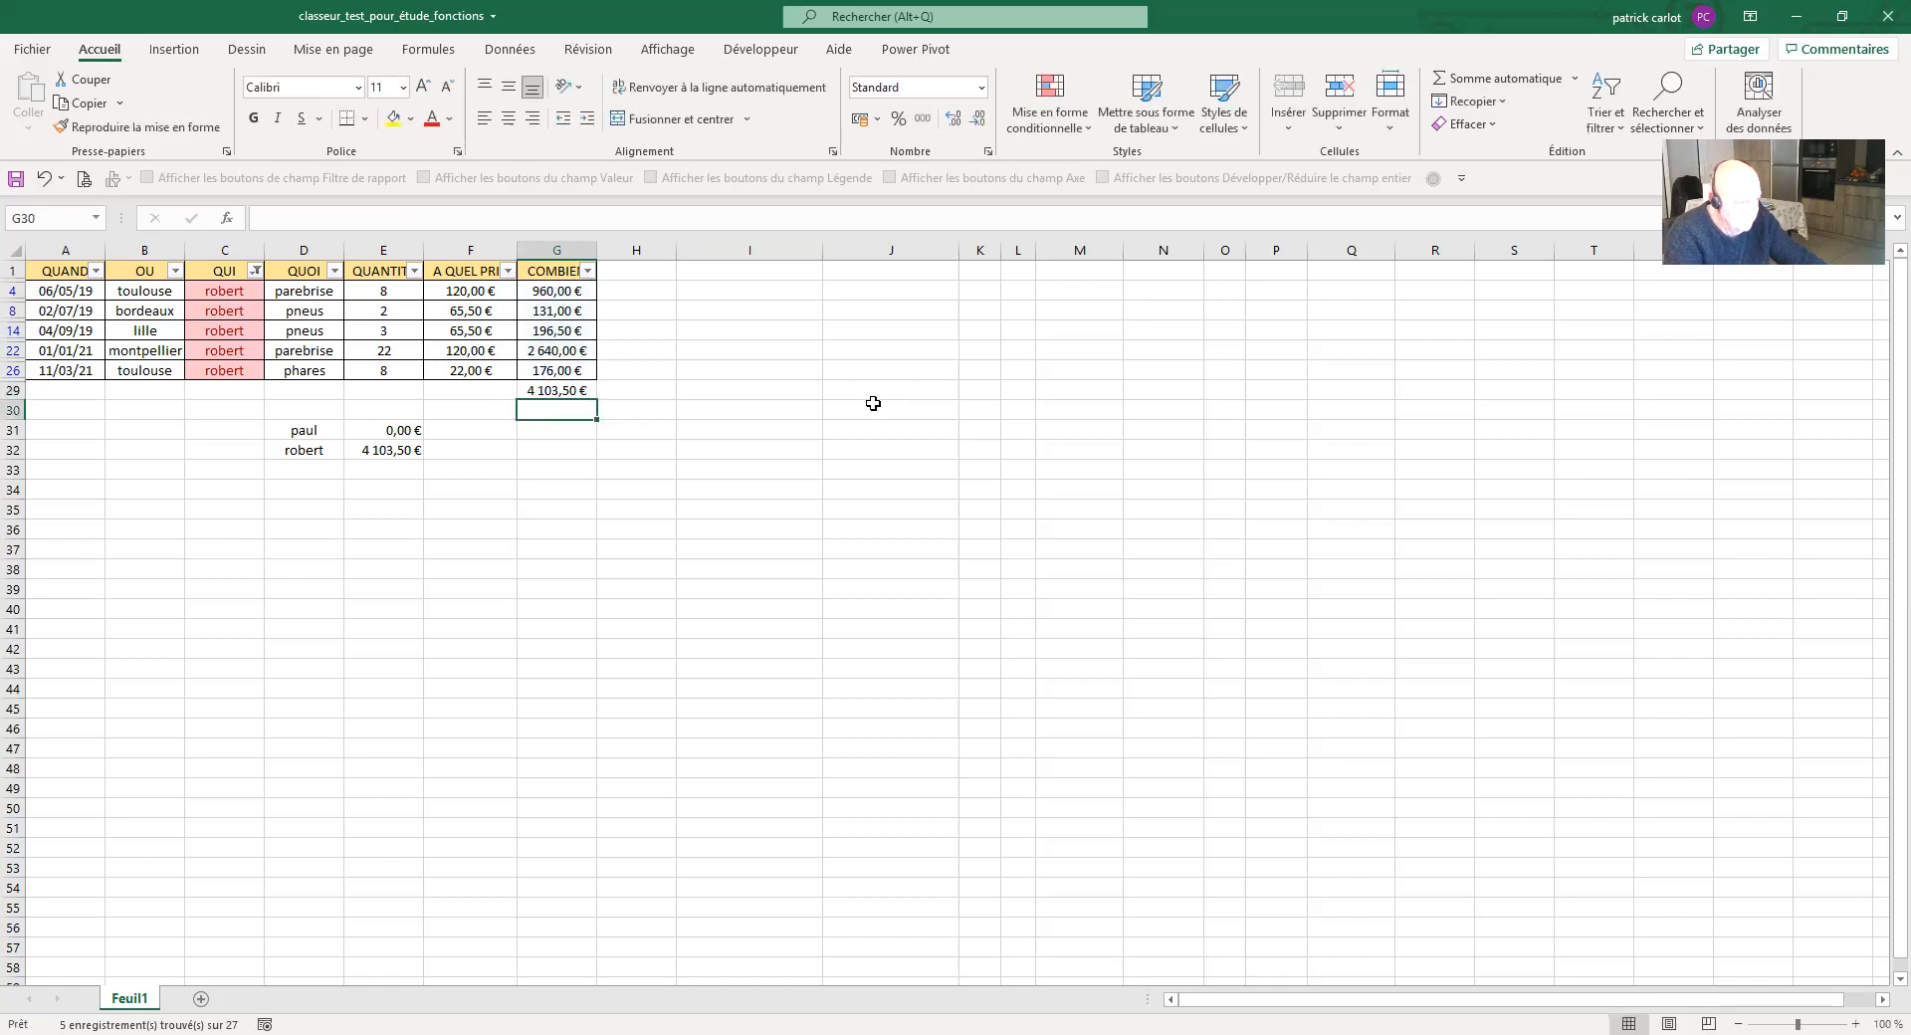
click(44, 178)
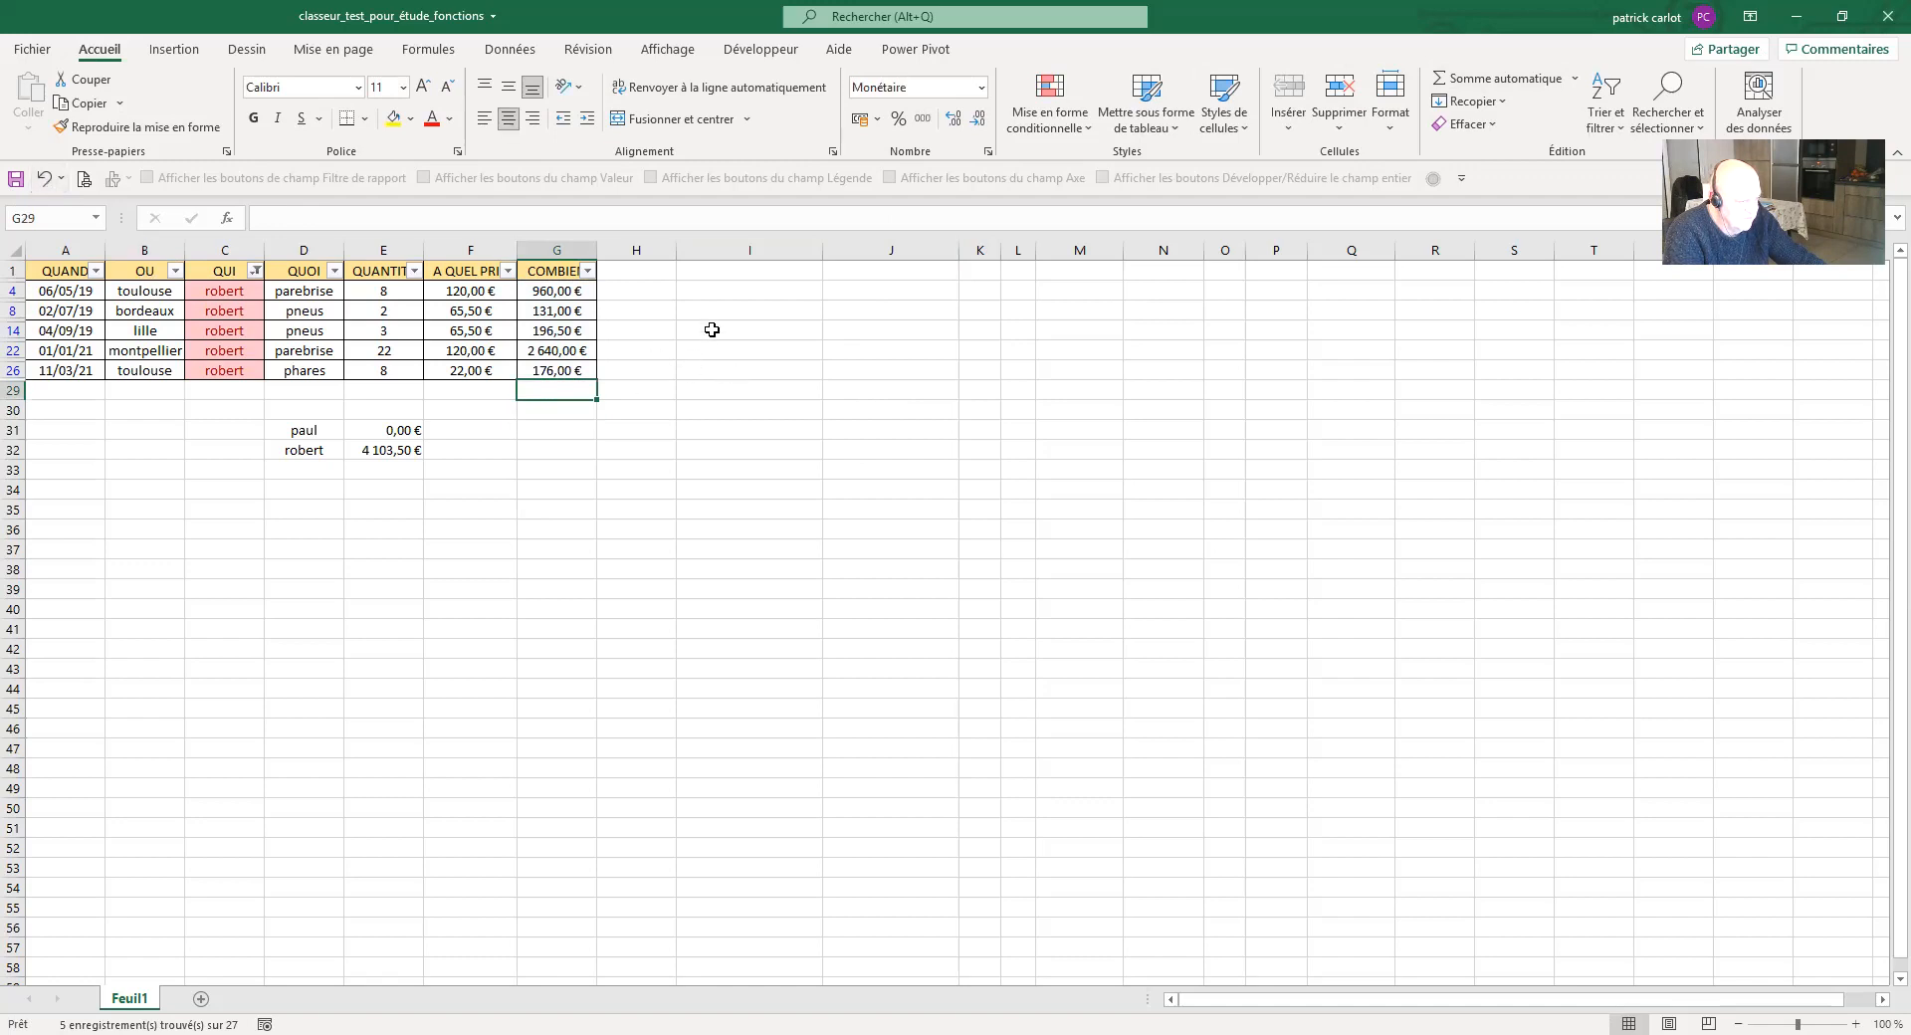
Copy the filtered COMBIEN amounts in G4:G26 and paste them as values into the adjacent column H, starting at H4
drag(569, 293, 556, 351)
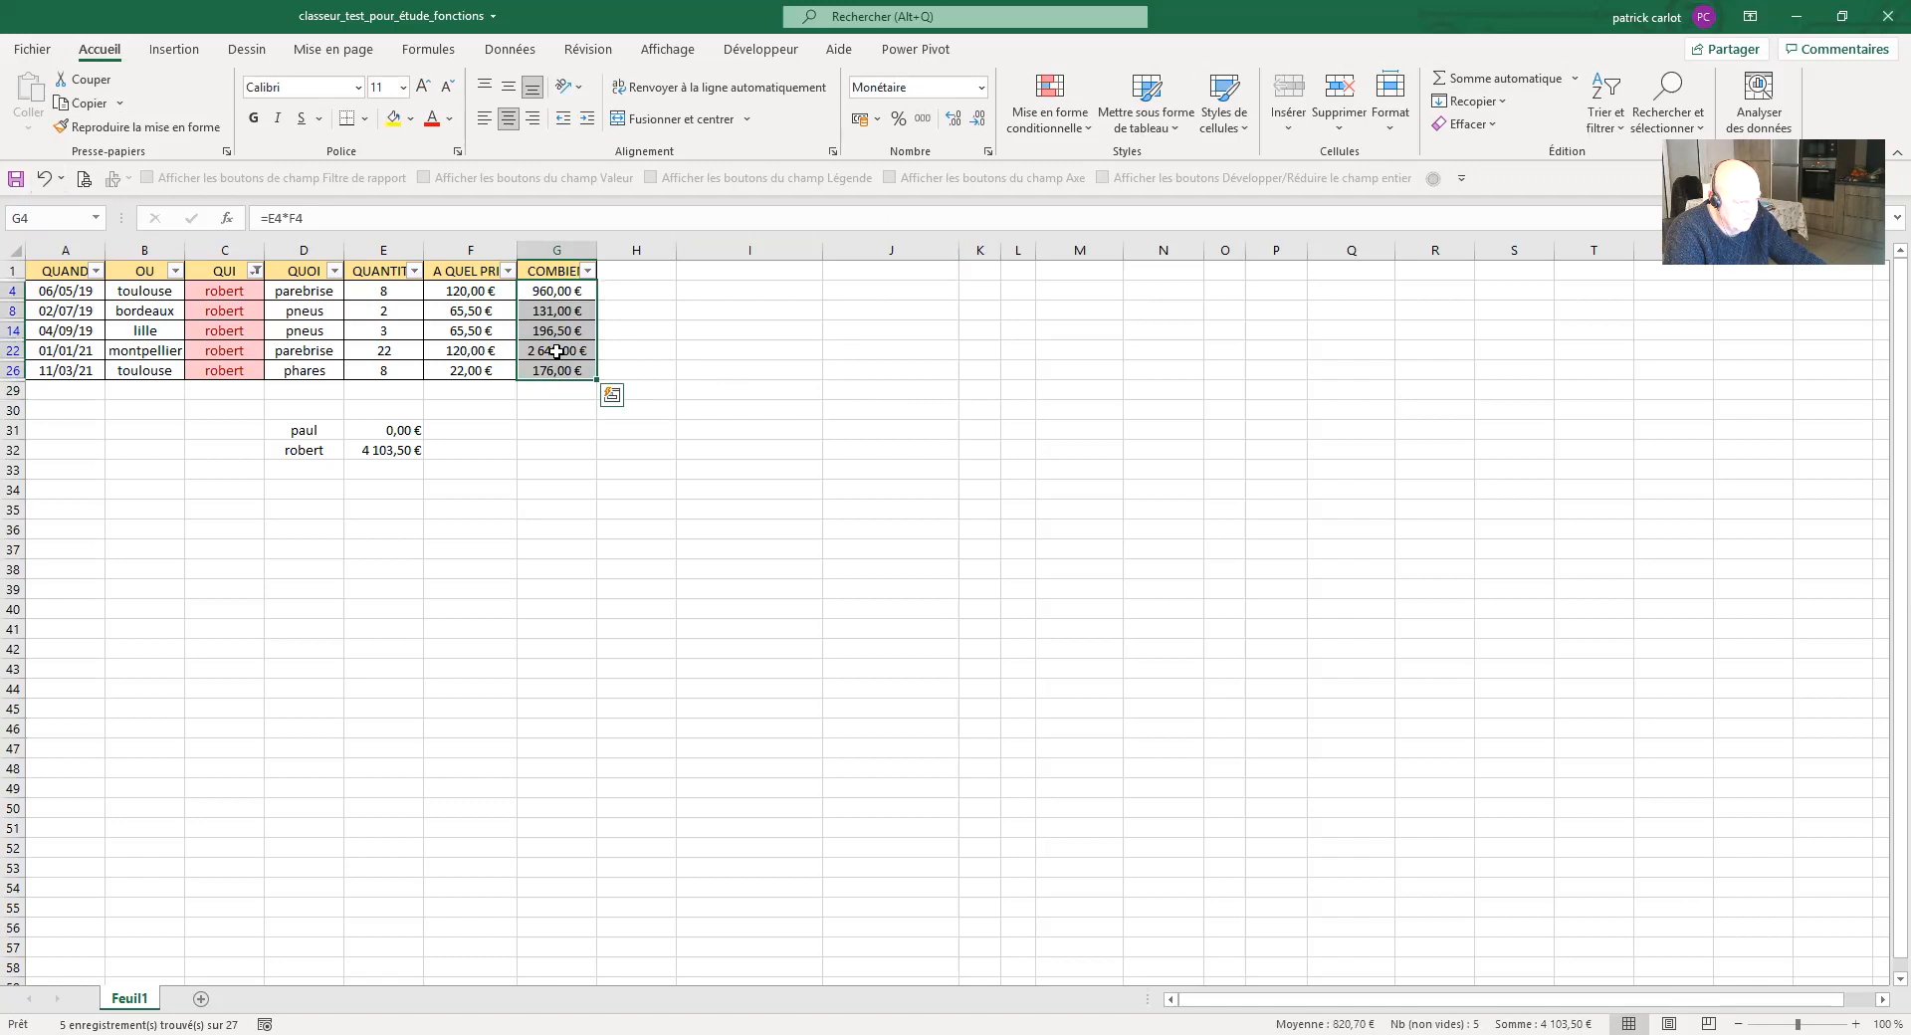
right_click(557, 353)
click(621, 393)
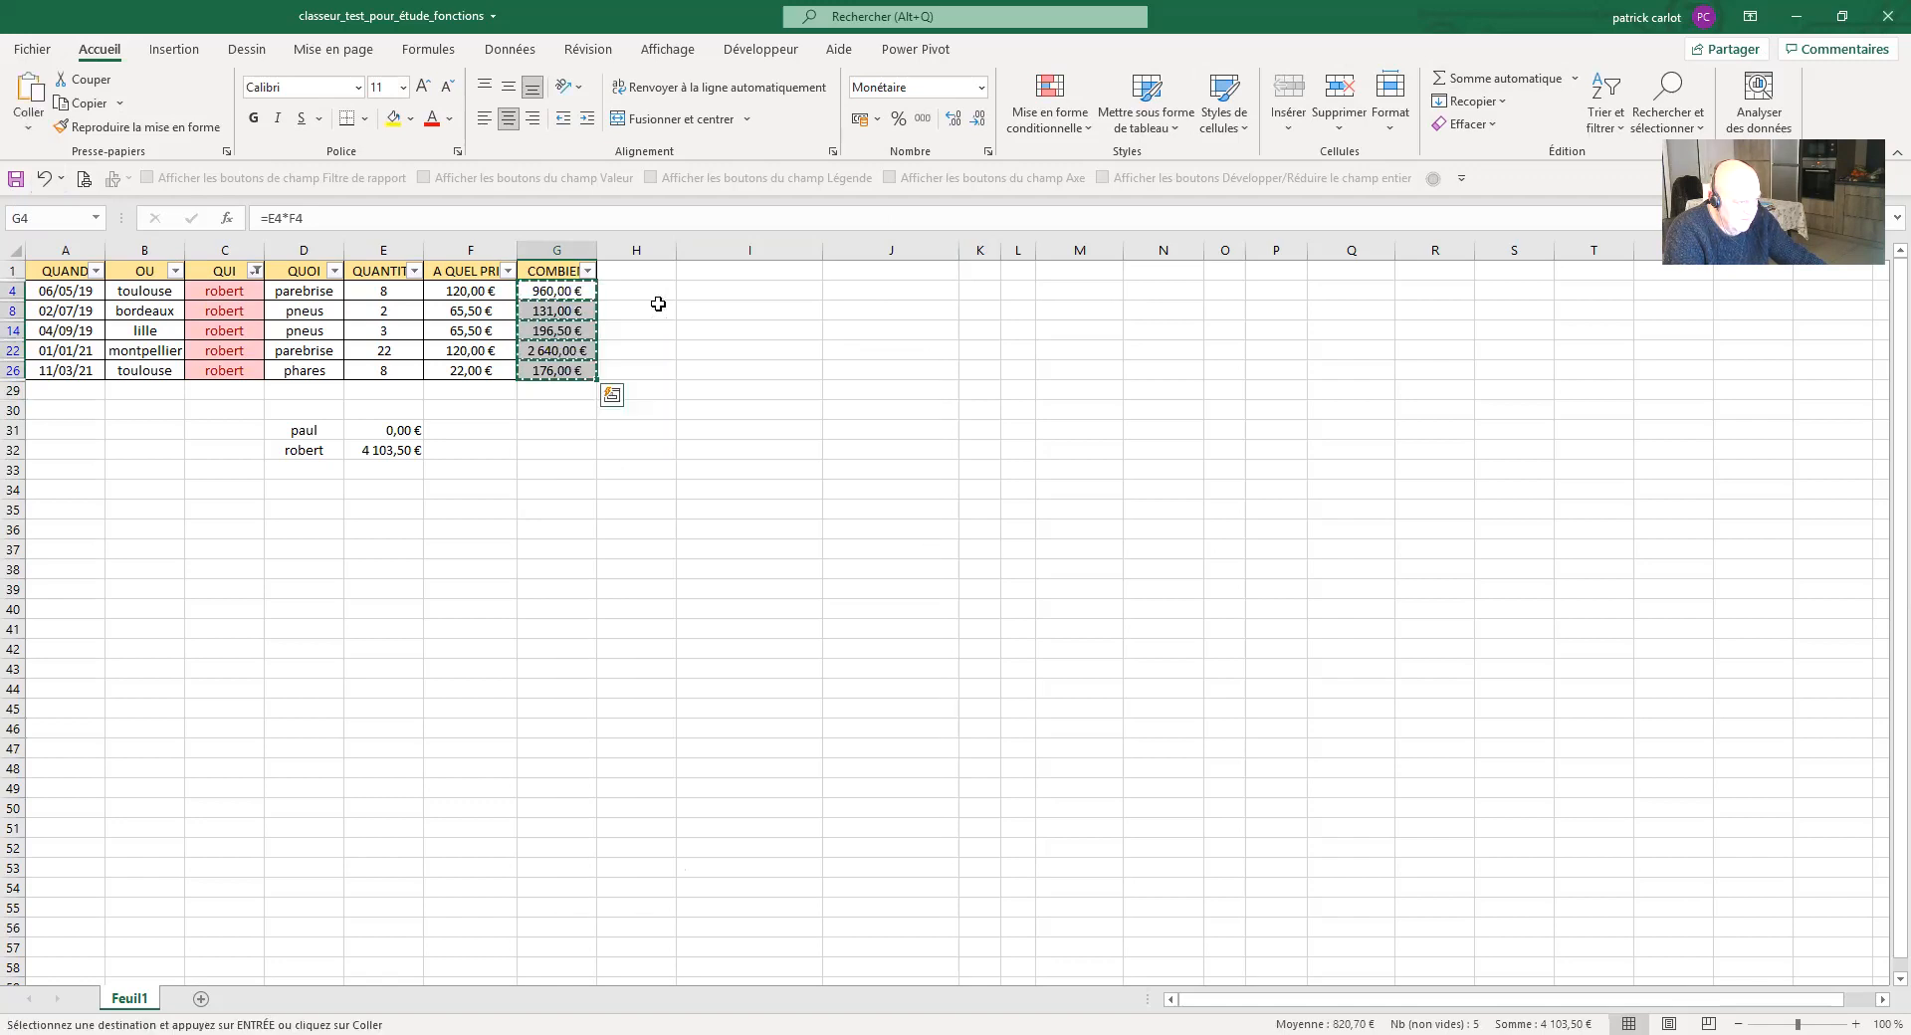
click(657, 292)
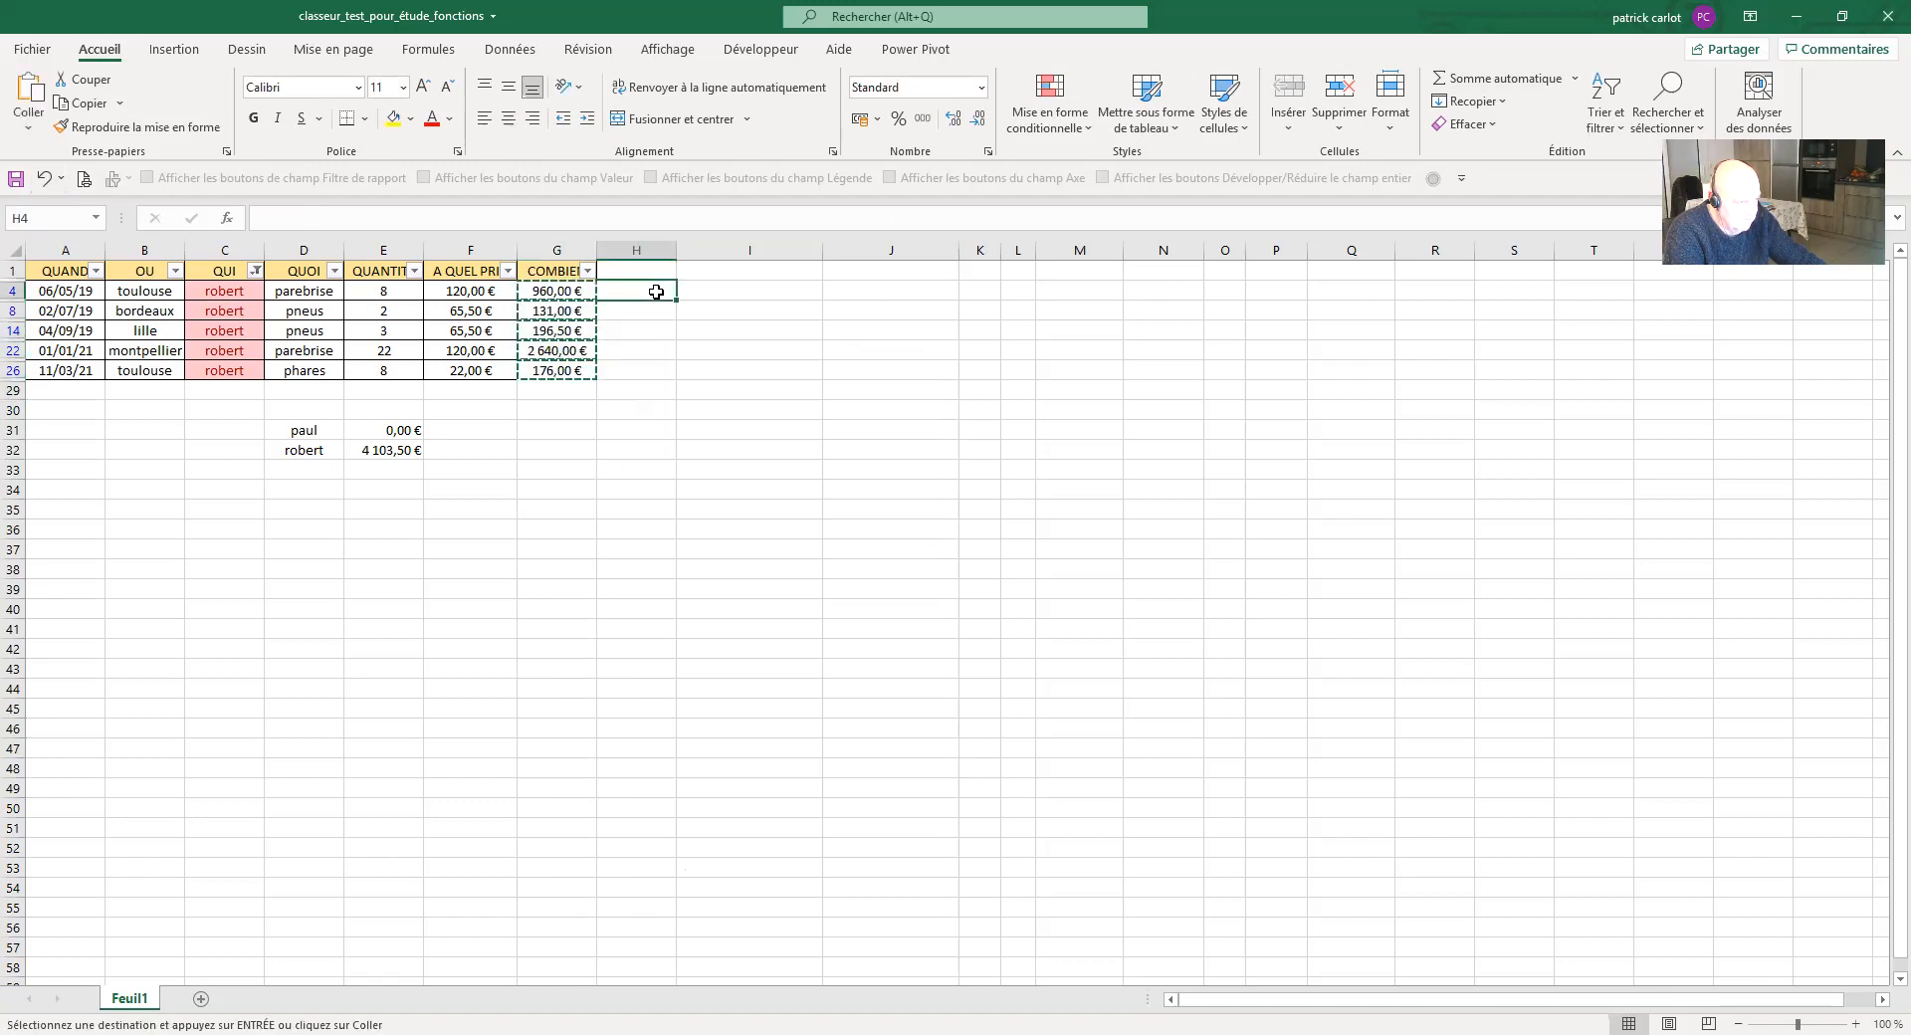
right_click(657, 298)
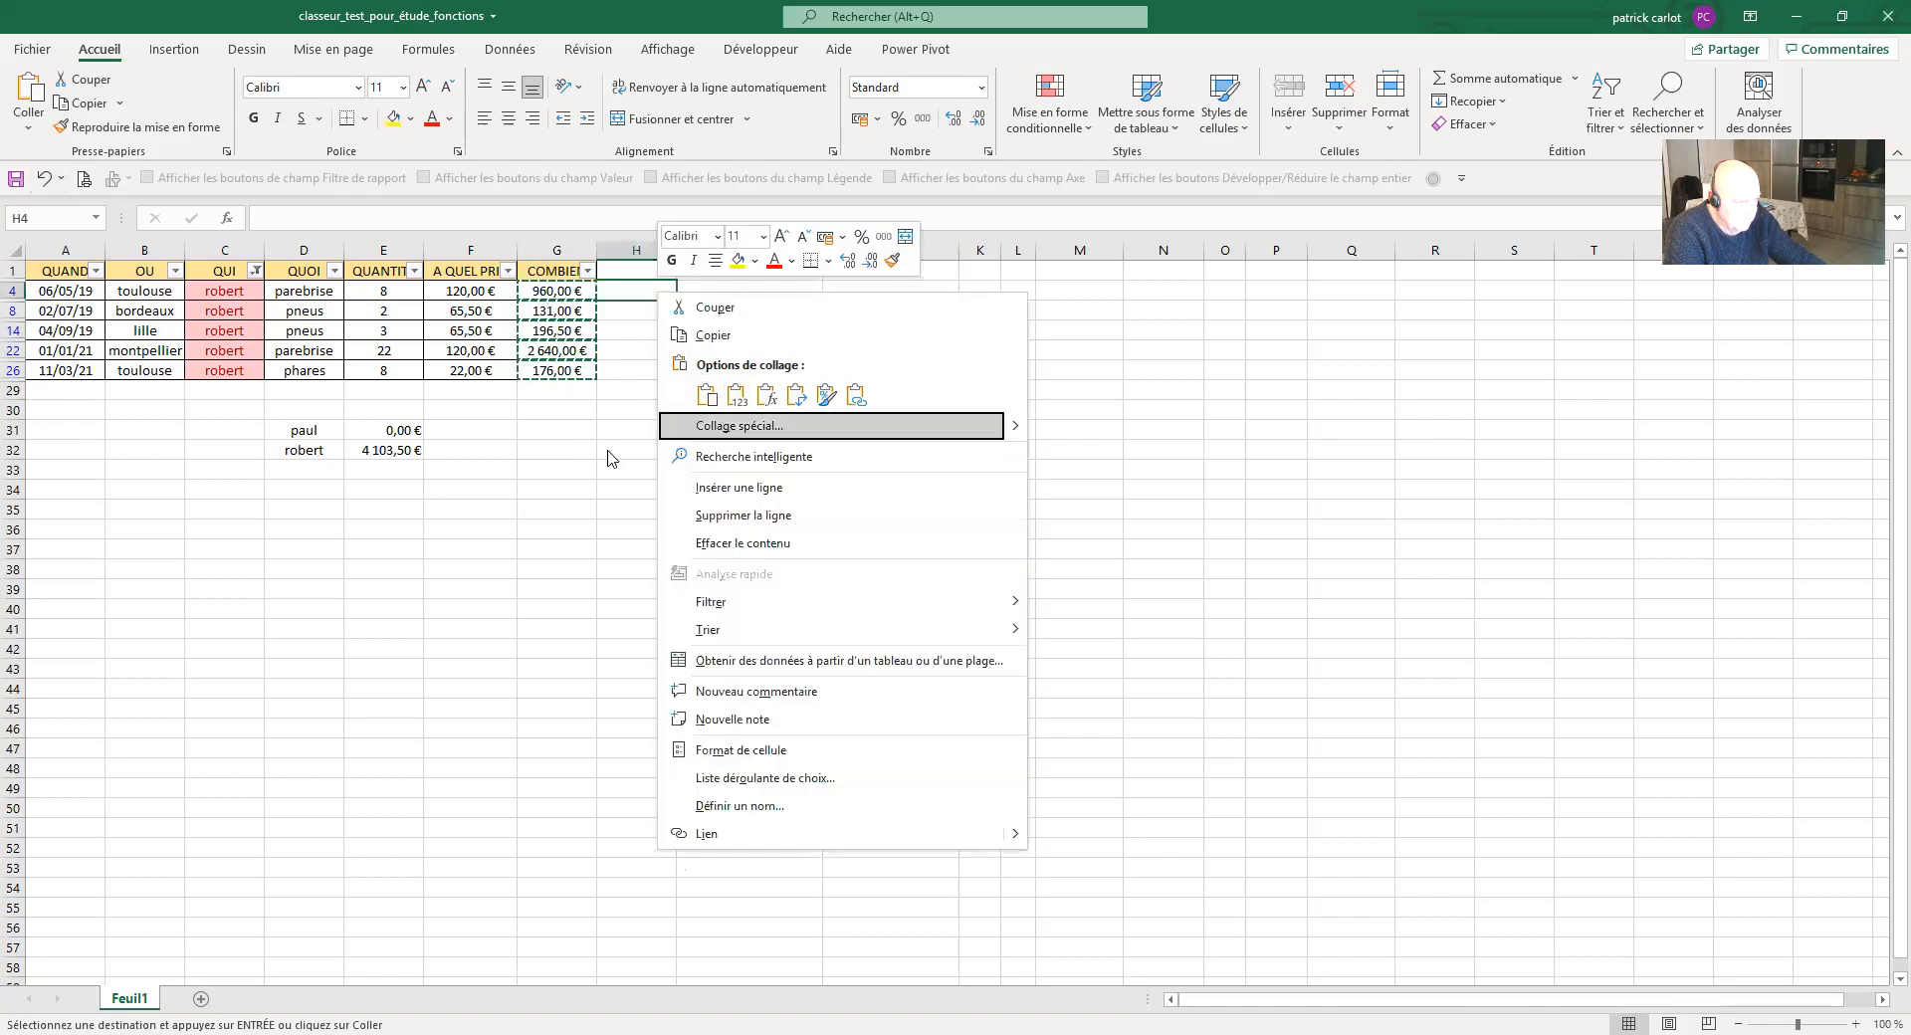
click(630, 341)
drag(640, 288, 627, 380)
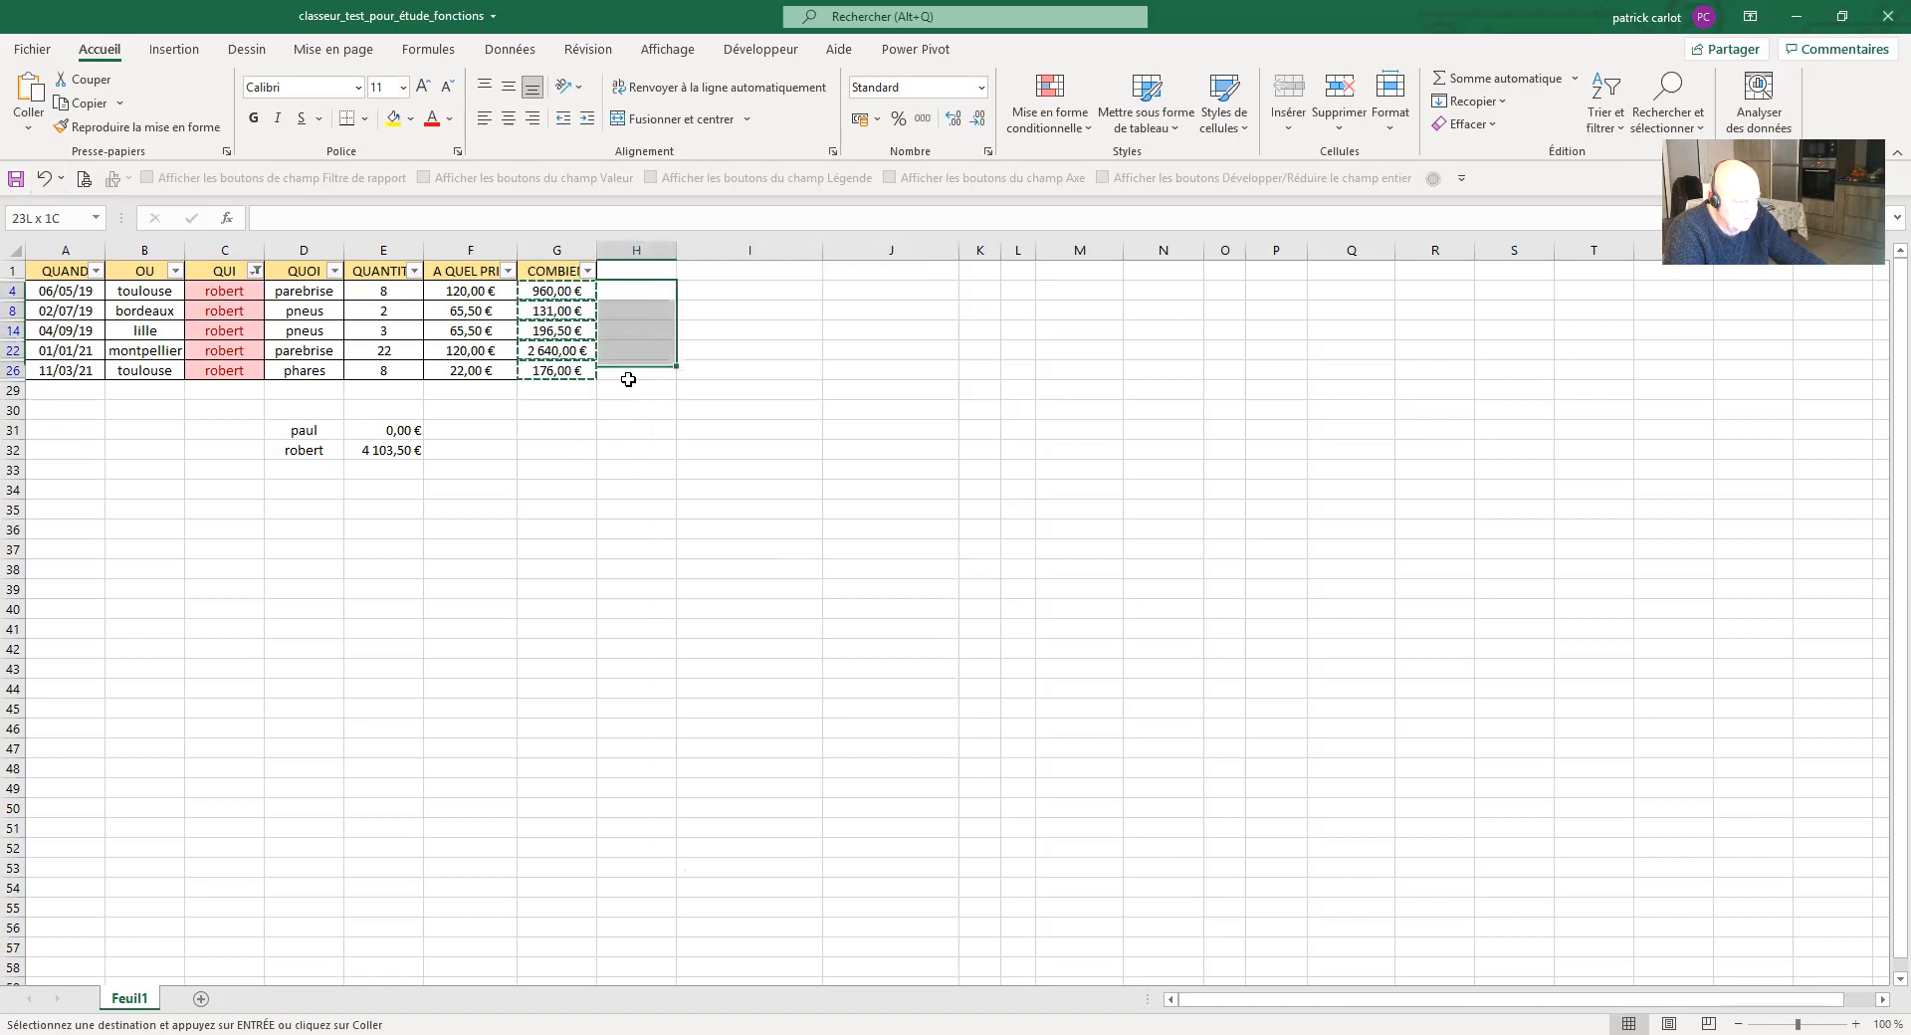
right_click(636, 335)
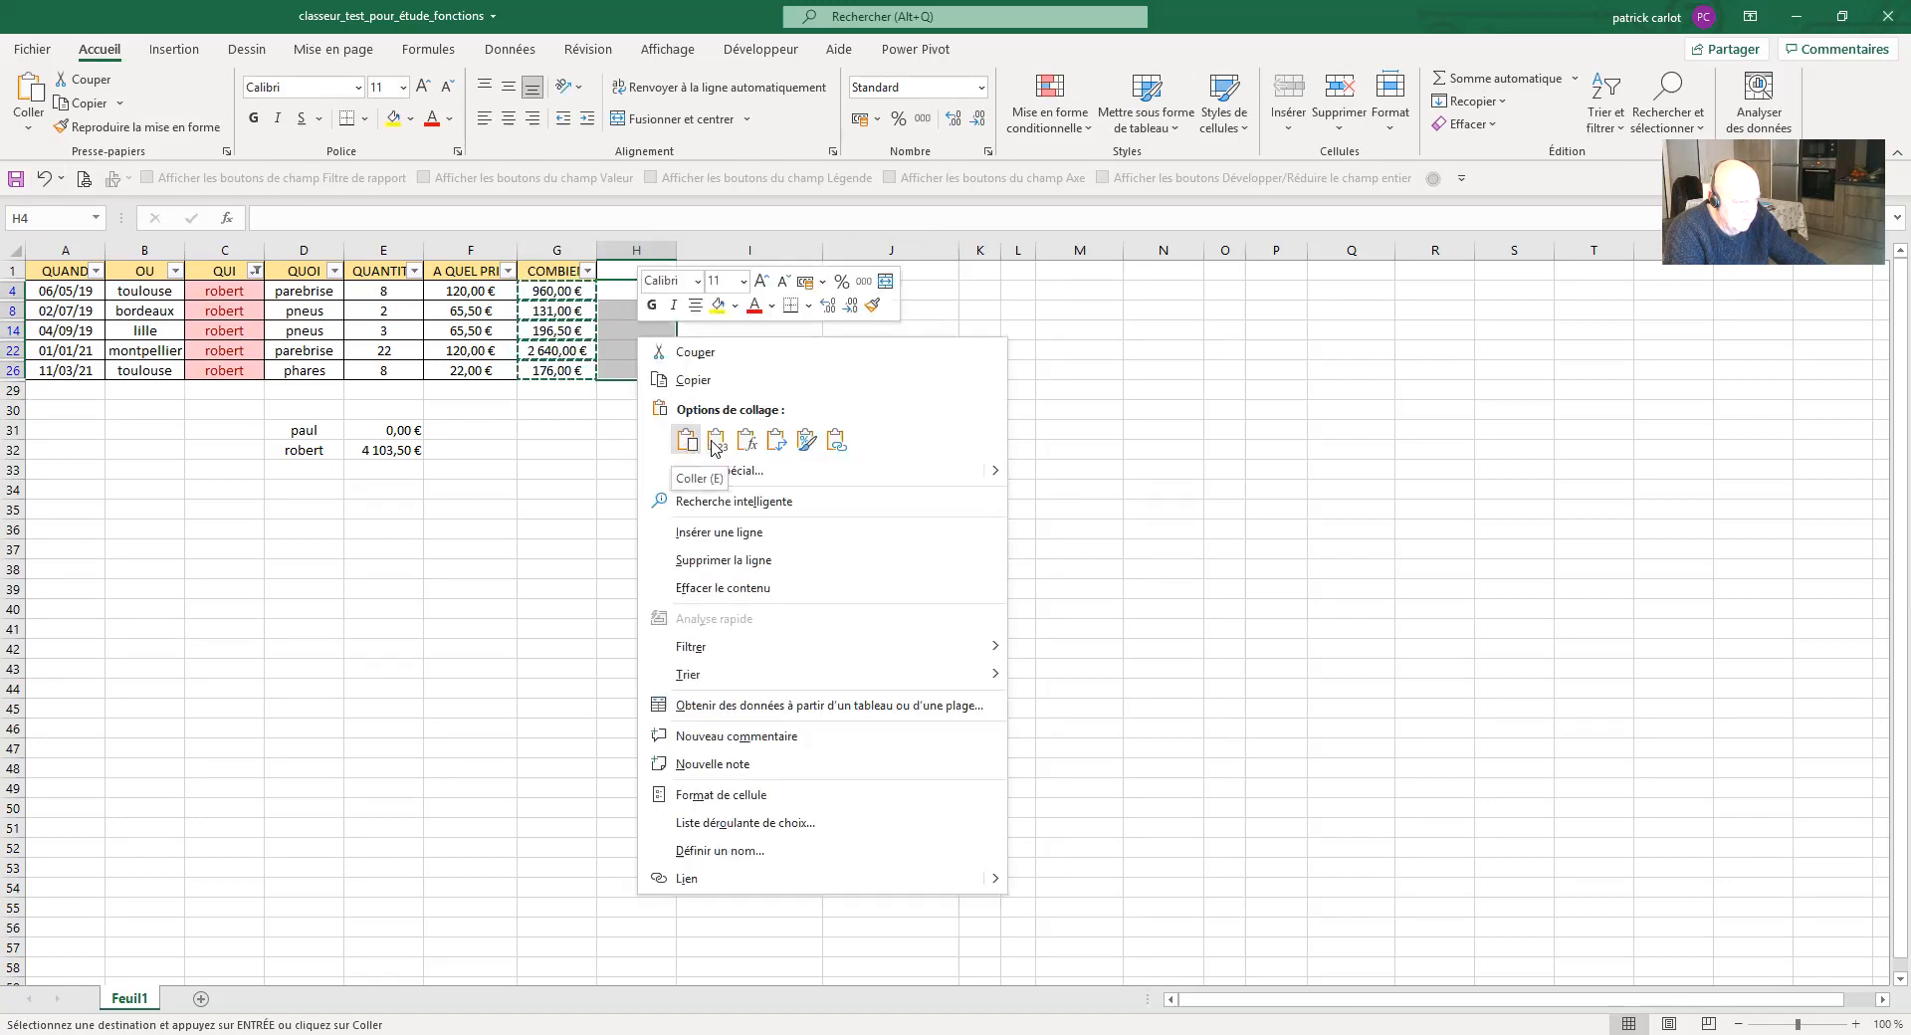
click(713, 443)
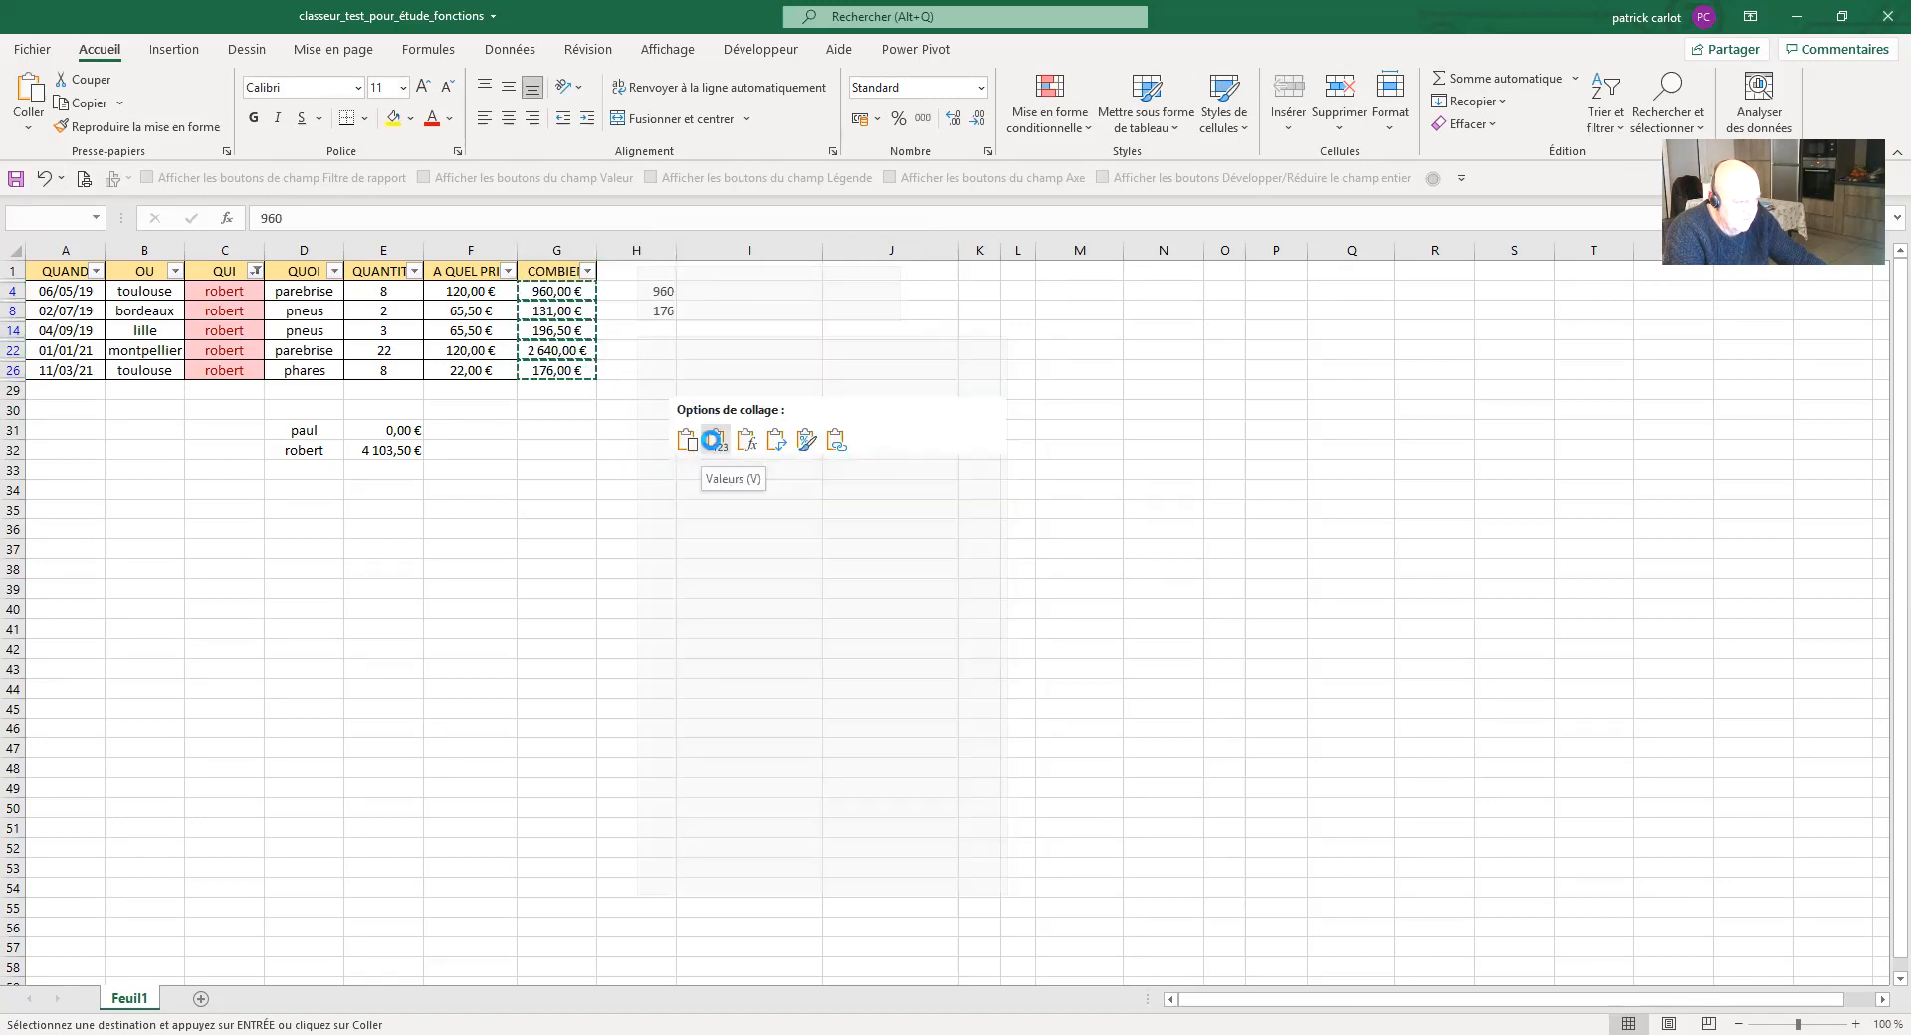
key(Escape)
click(711, 364)
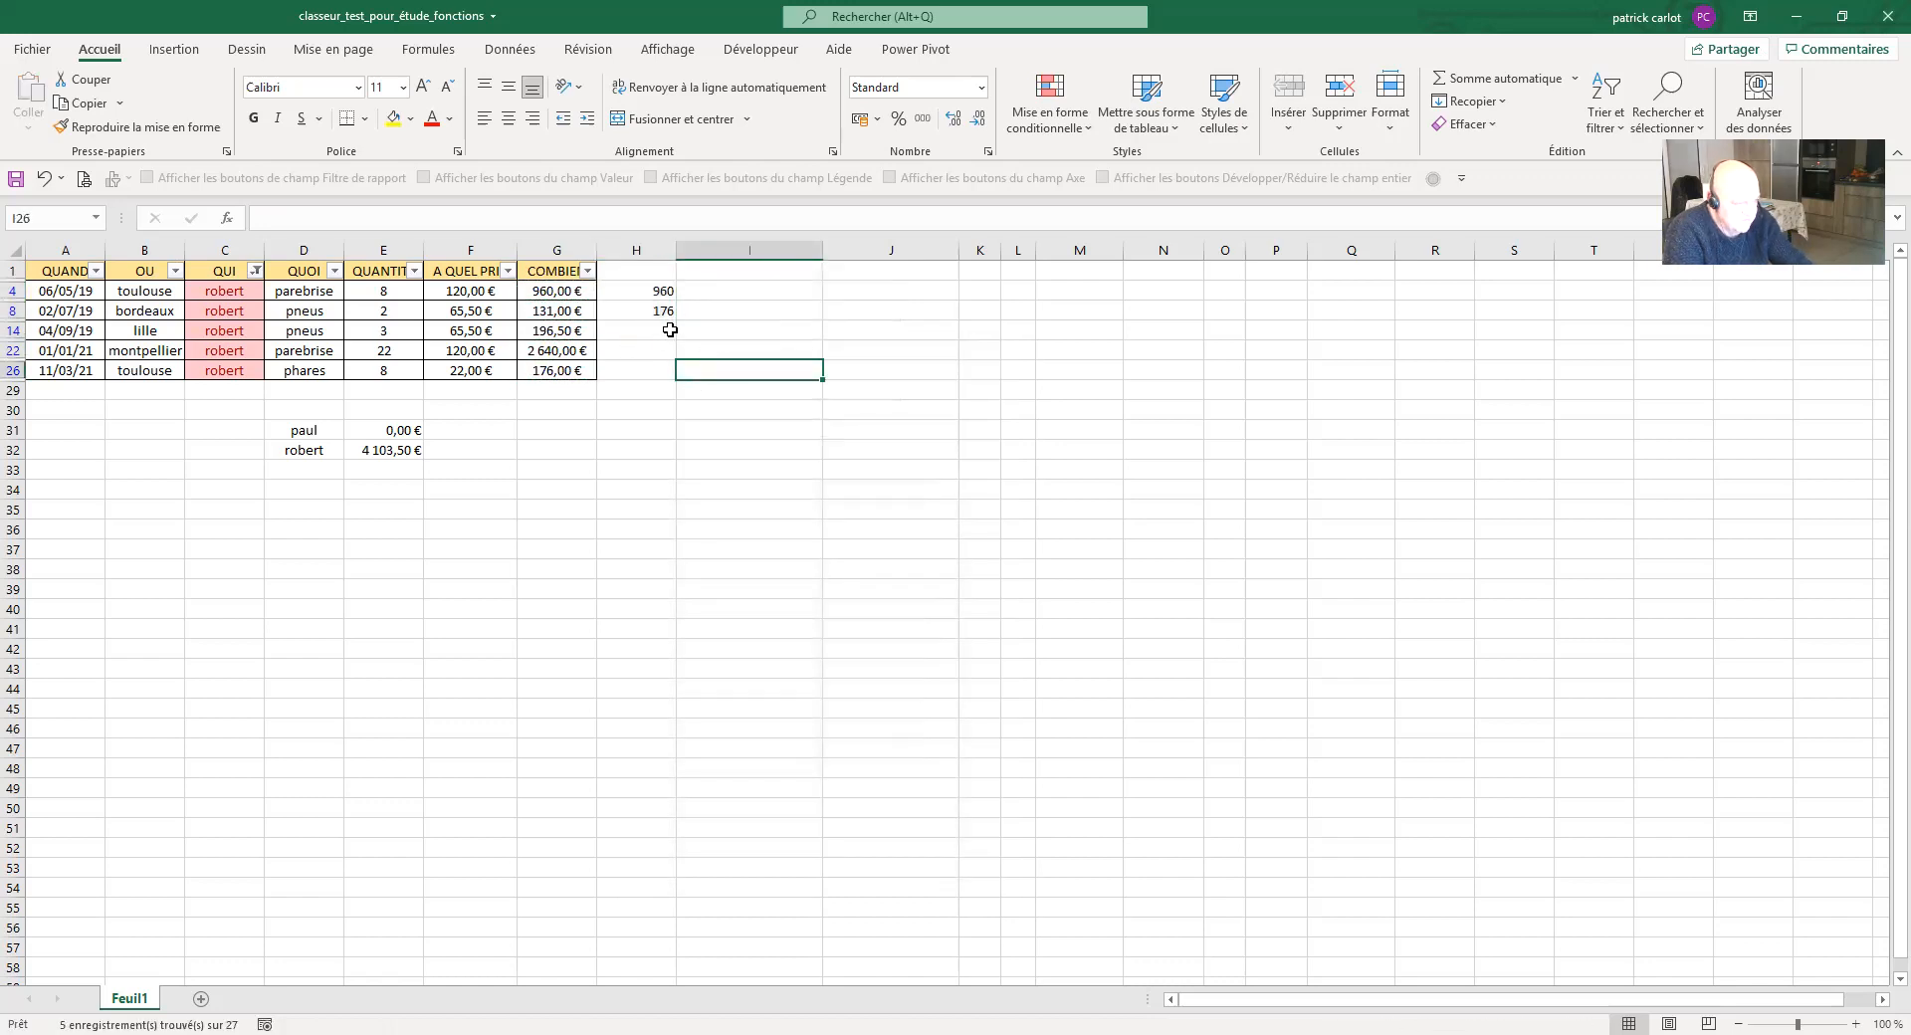
Clear the pasted values from the visible cells H4 to H14
drag(644, 293, 644, 332)
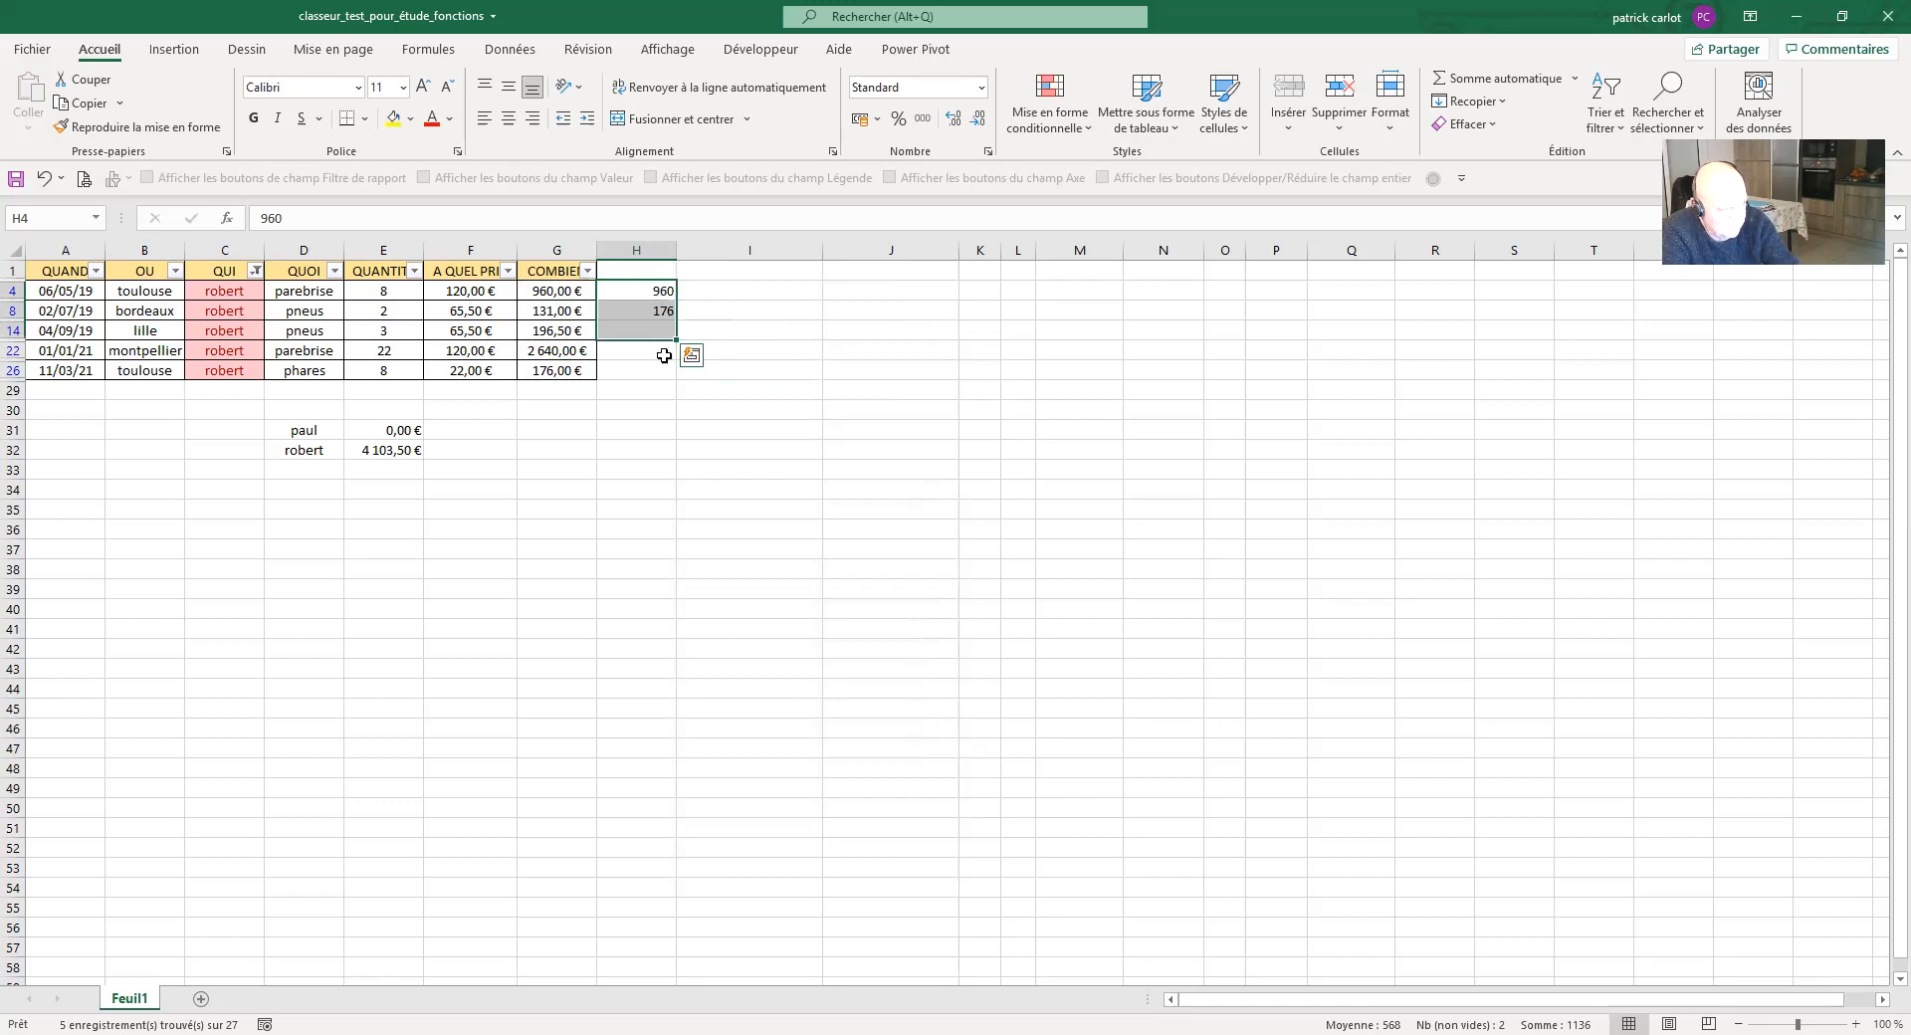
key(Delete)
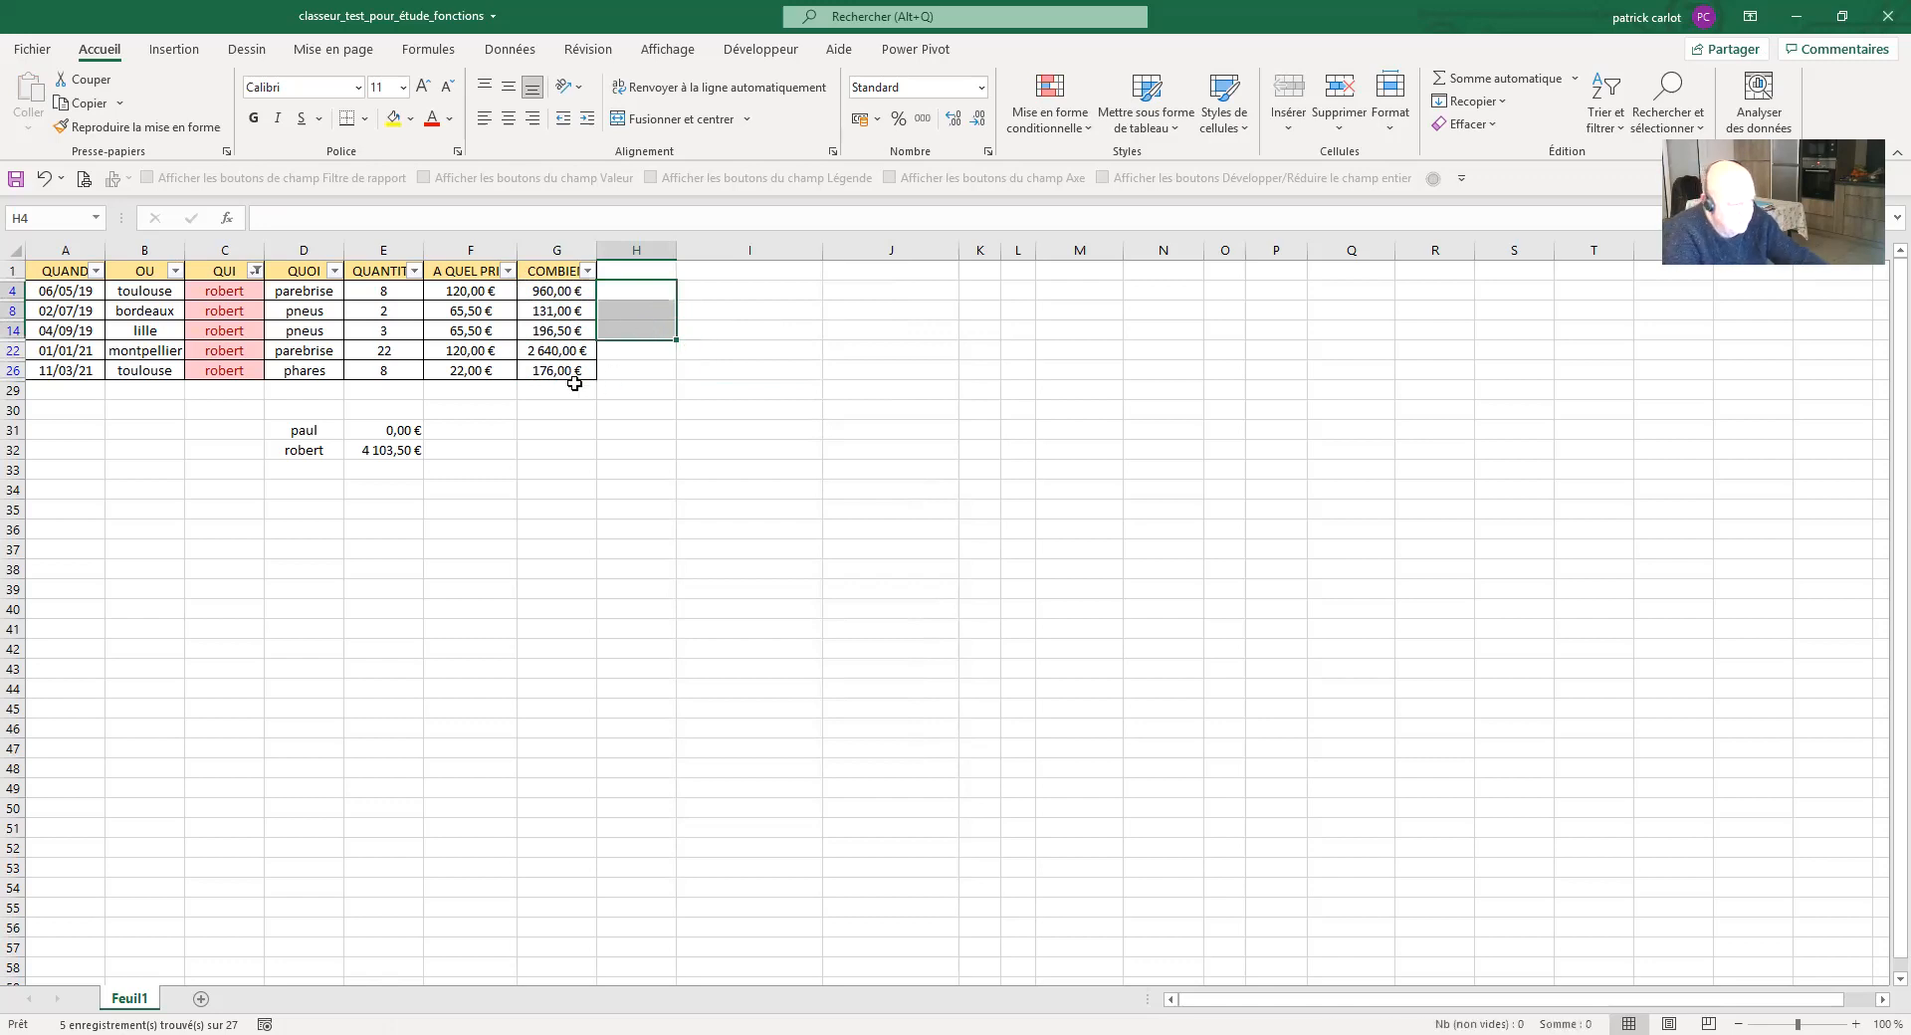
Try to fill the filtered COMBIEN formulas in G4:G26 across into column H, and undo the fill
click(569, 292)
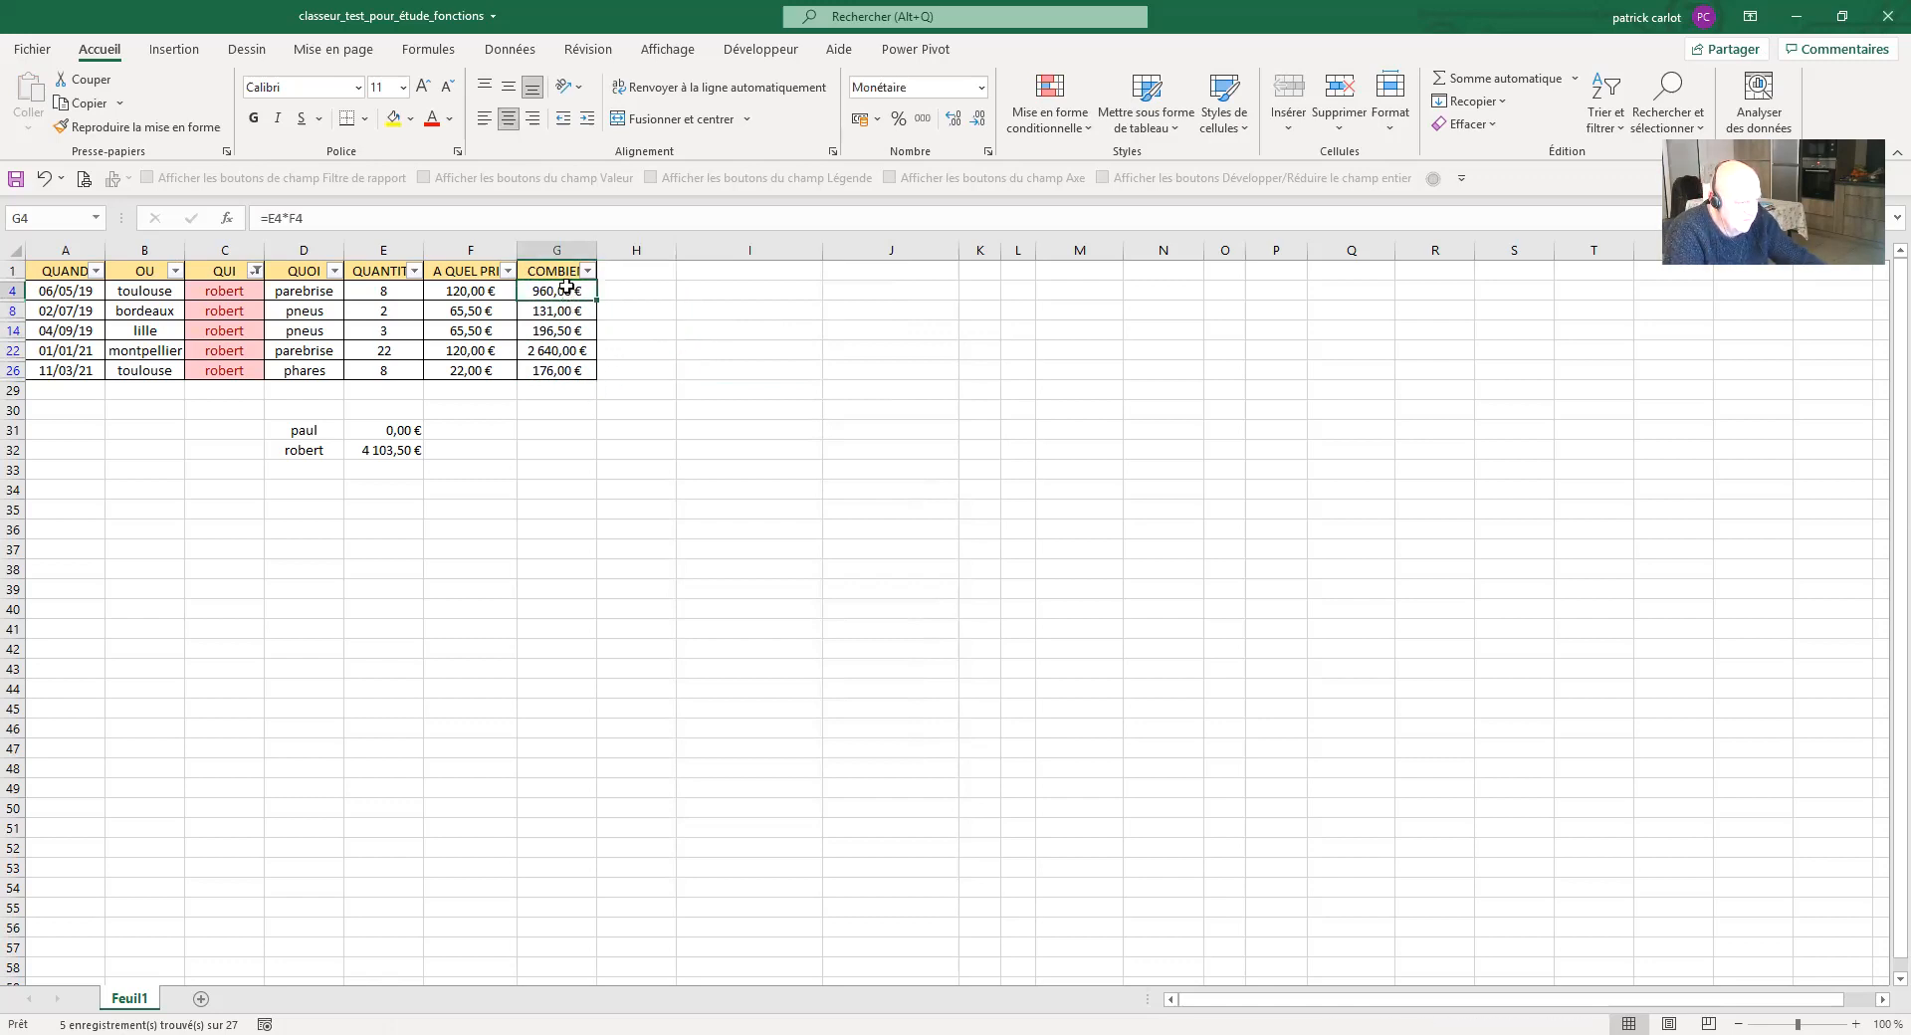
drag(570, 343, 662, 387)
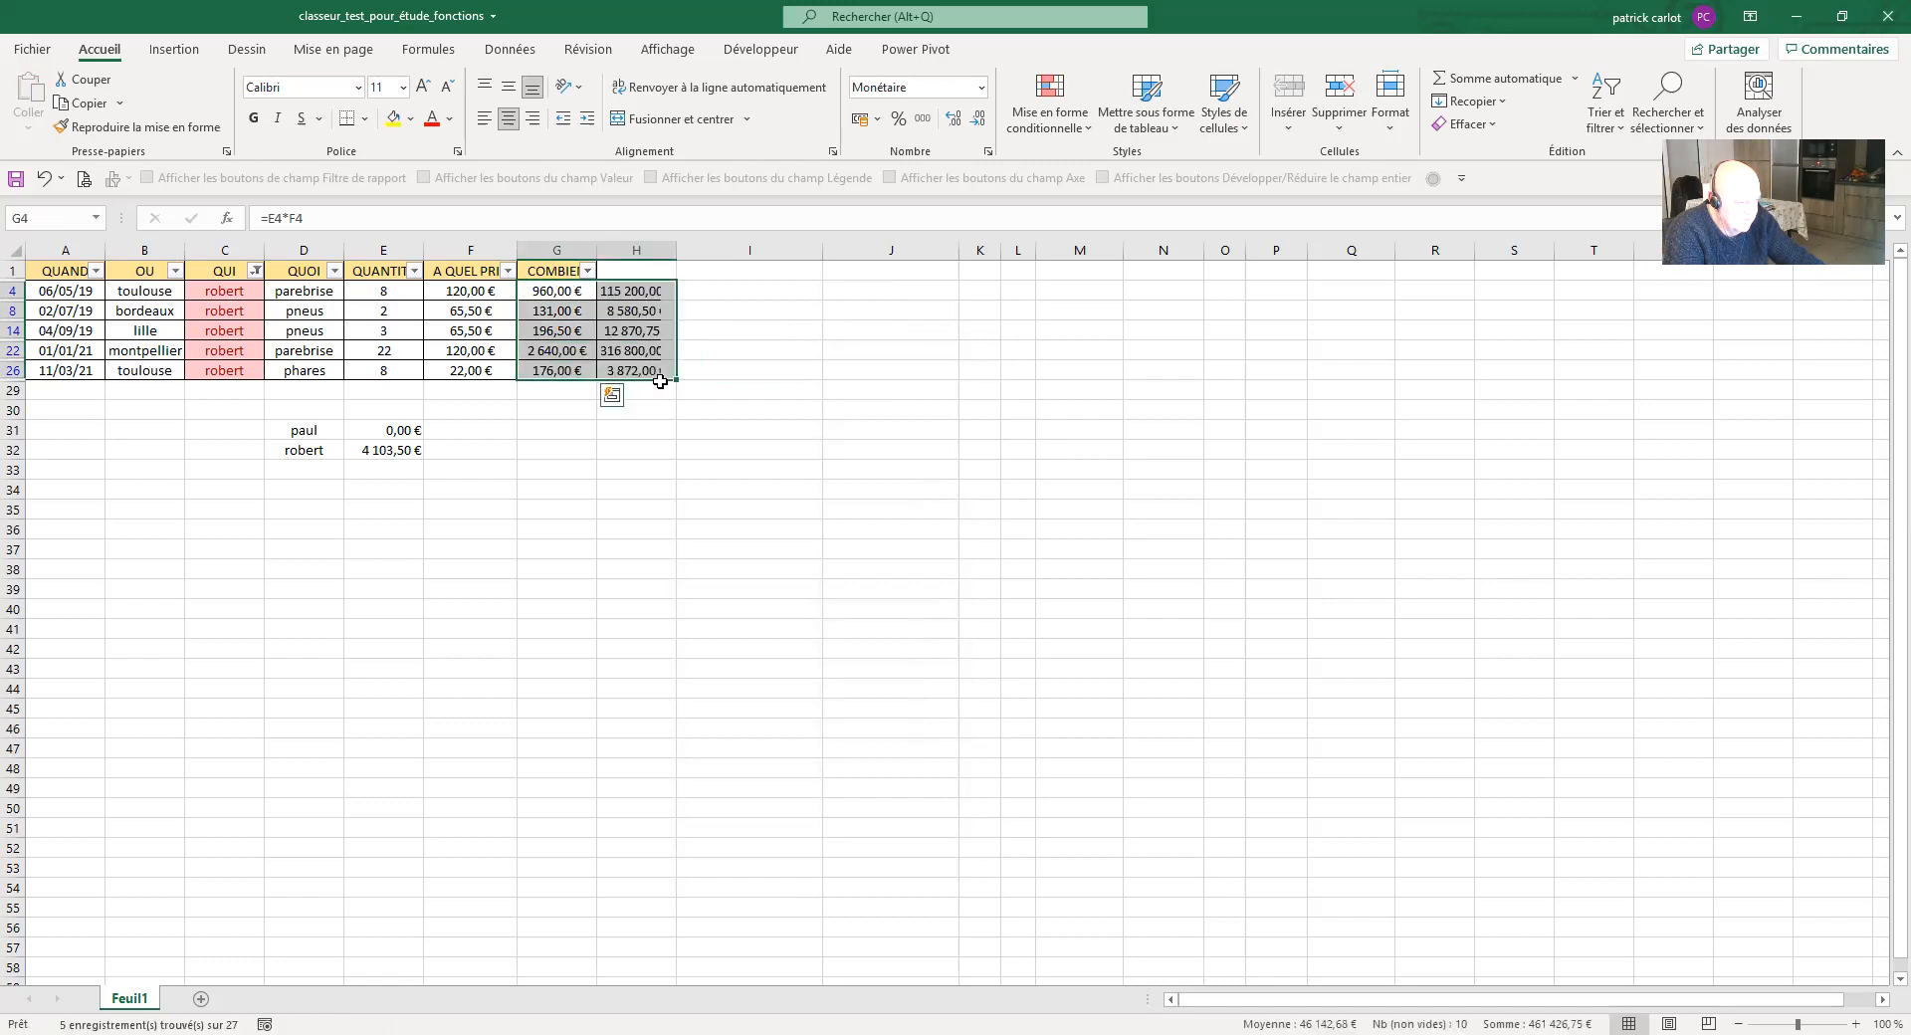
click(44, 179)
click(772, 333)
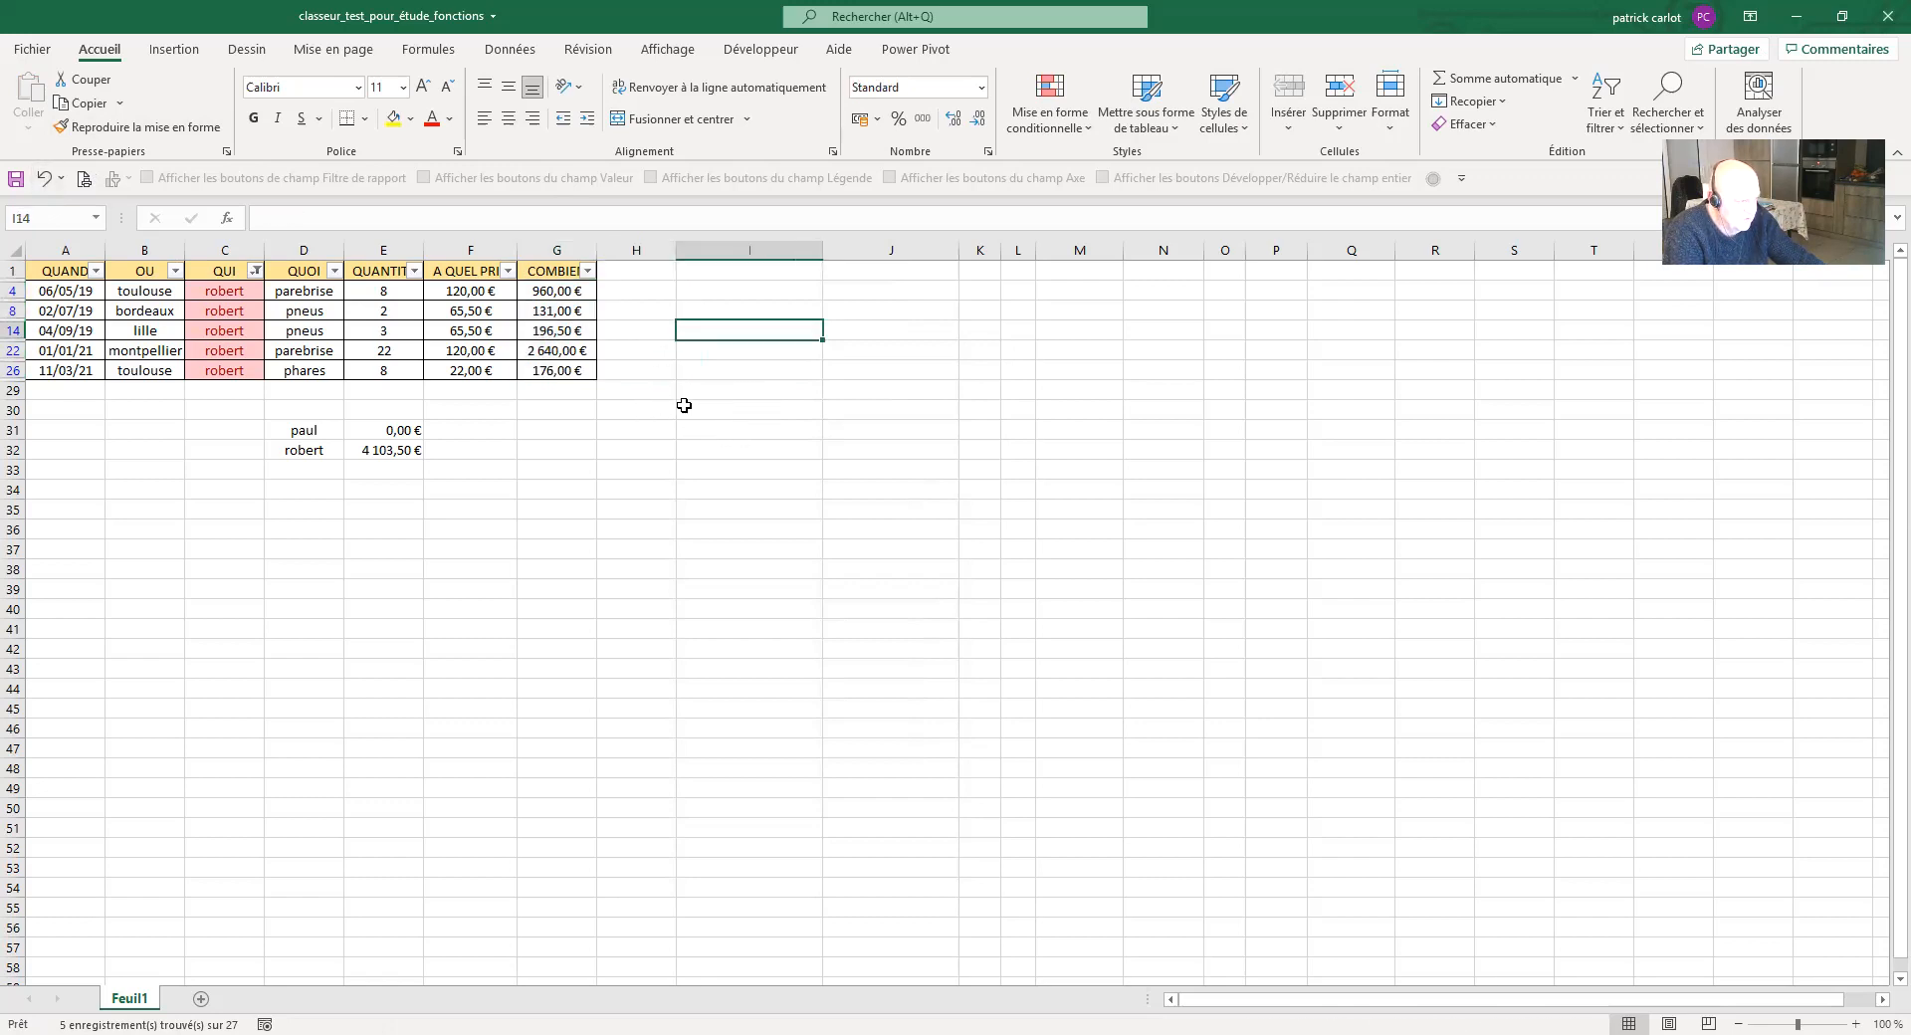
Delete the green-highlighted person's name and subtotal in D31:E31, and undo the deletion
click(390, 432)
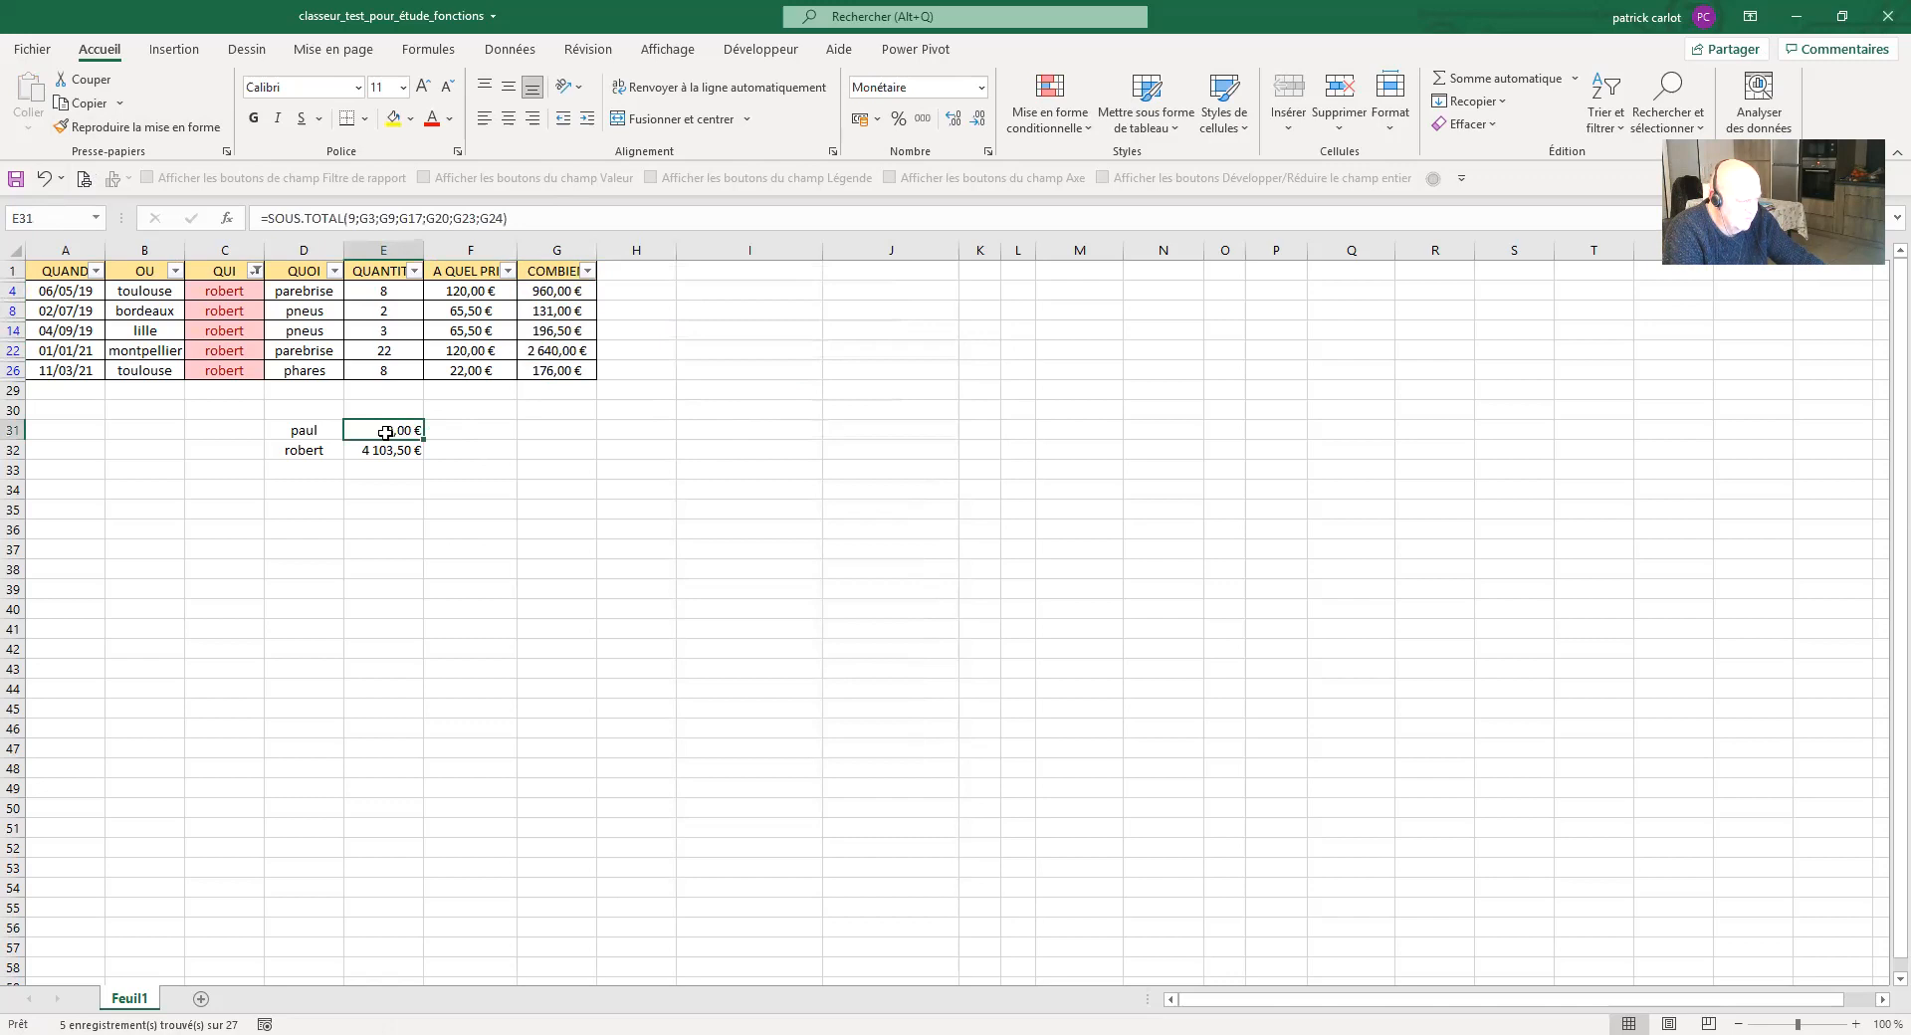
drag(309, 426, 398, 430)
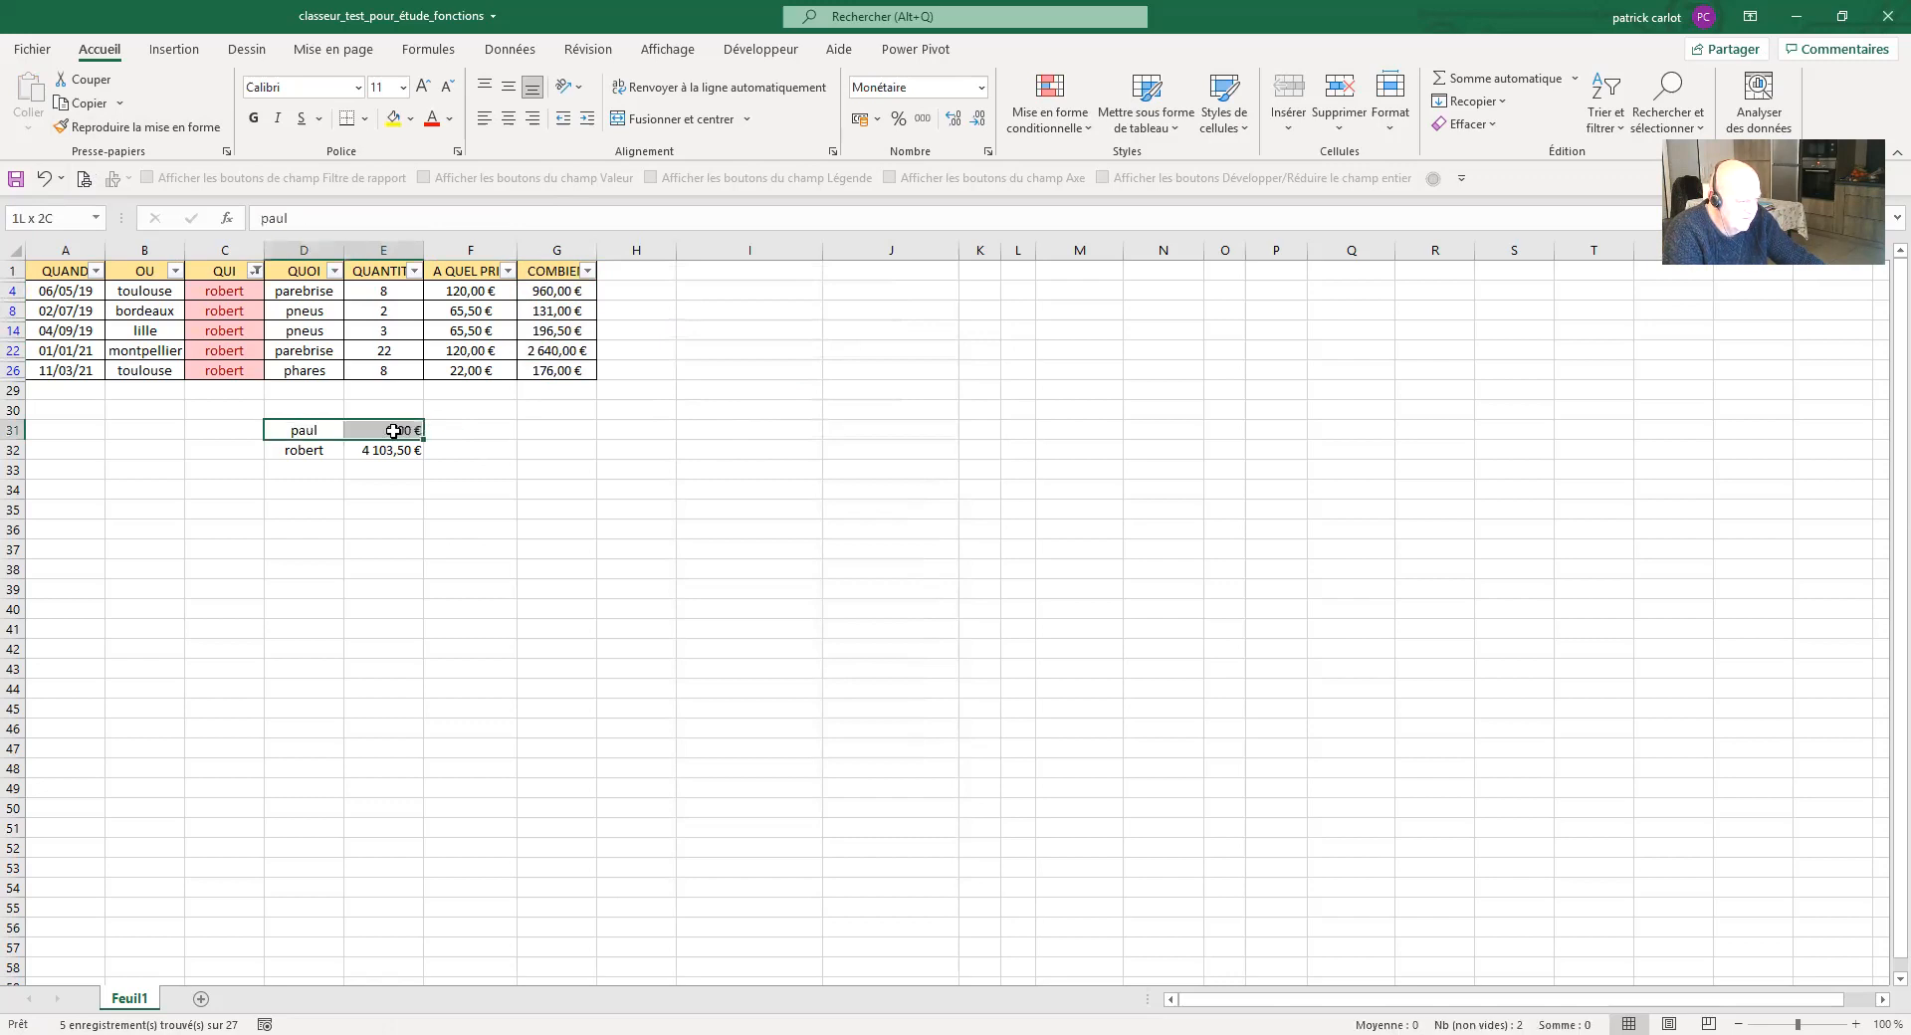
key(Delete)
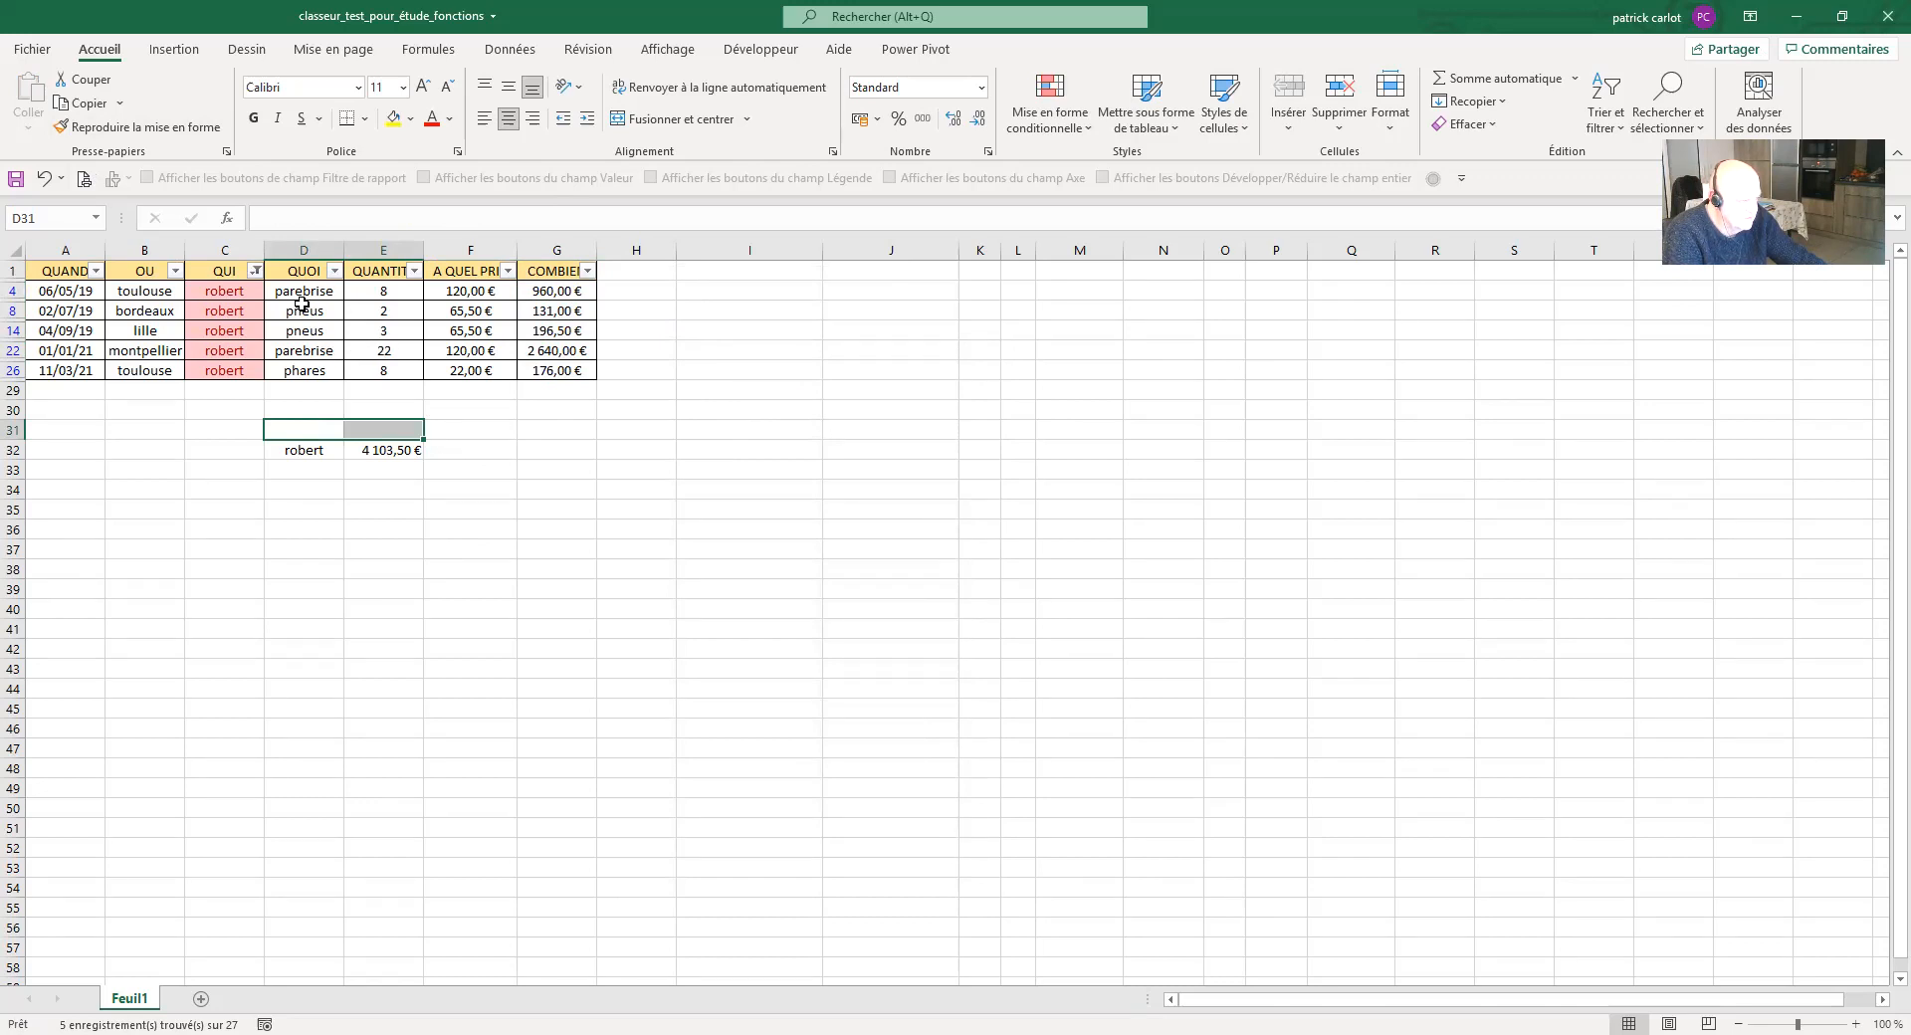
click(256, 272)
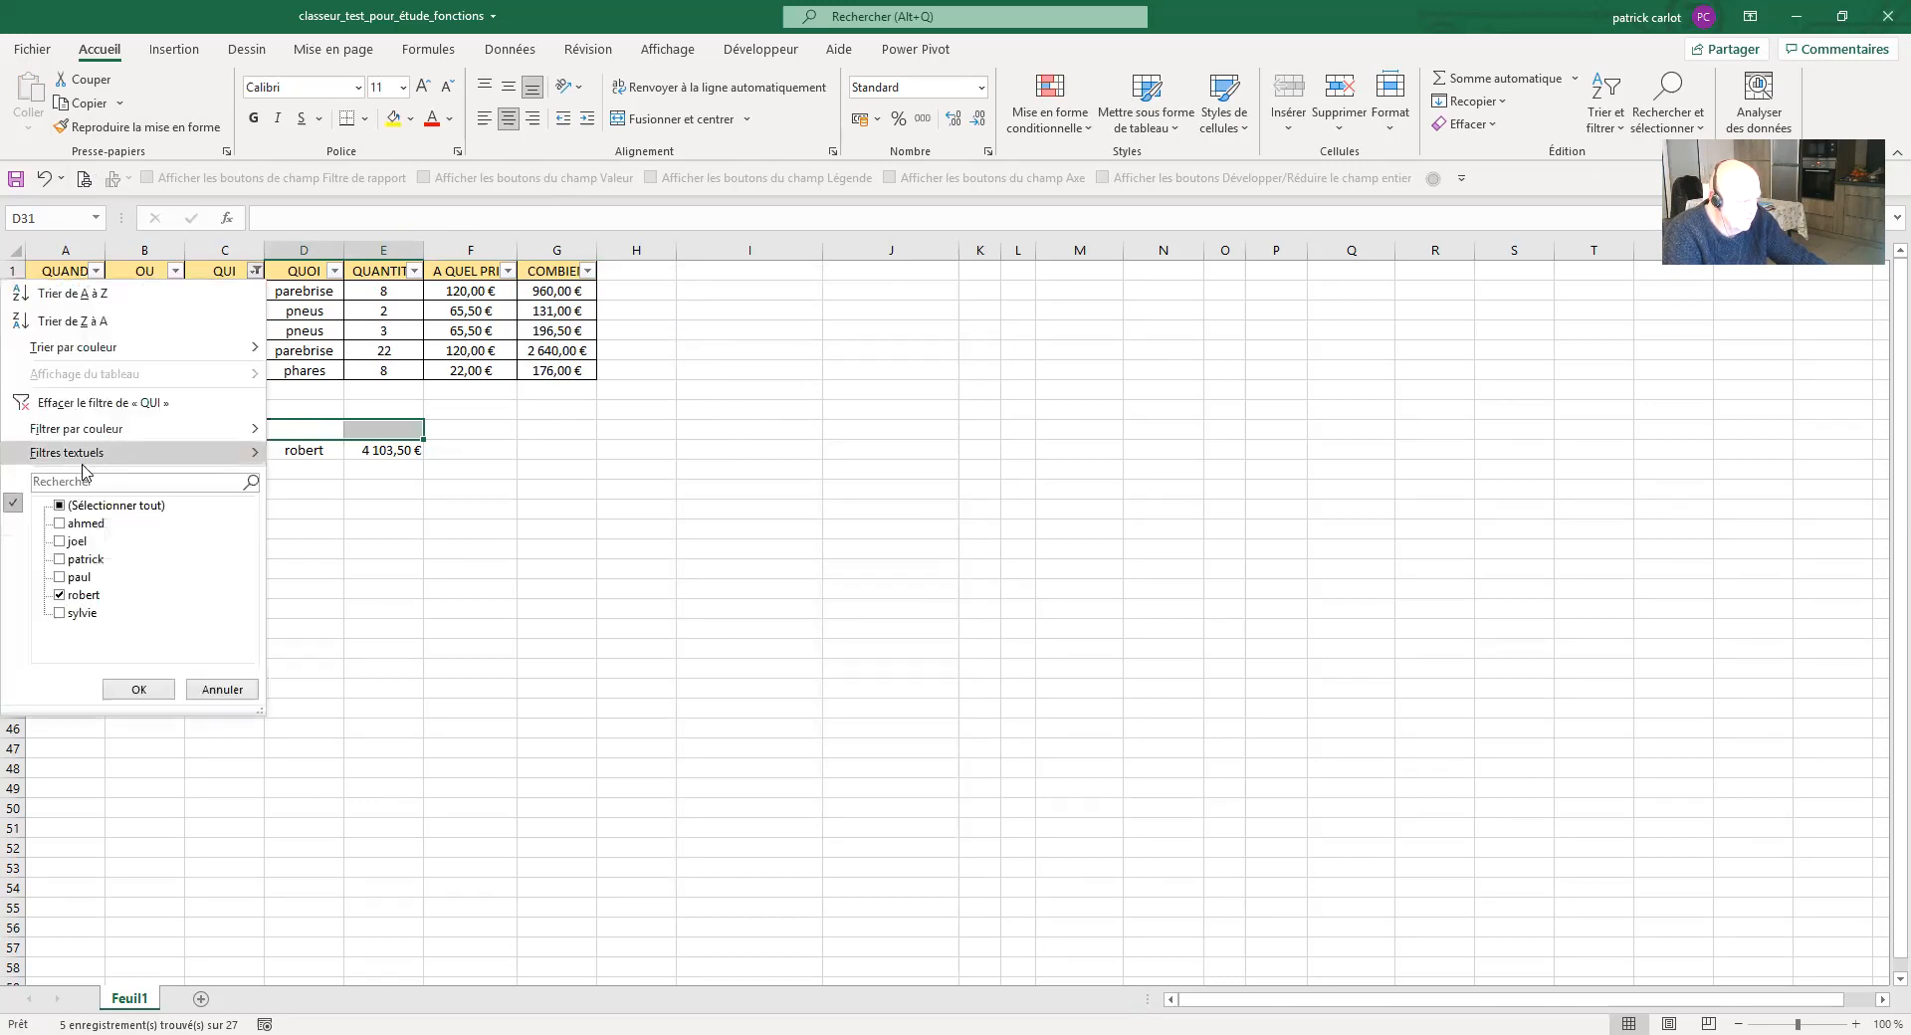
click(442, 538)
click(46, 180)
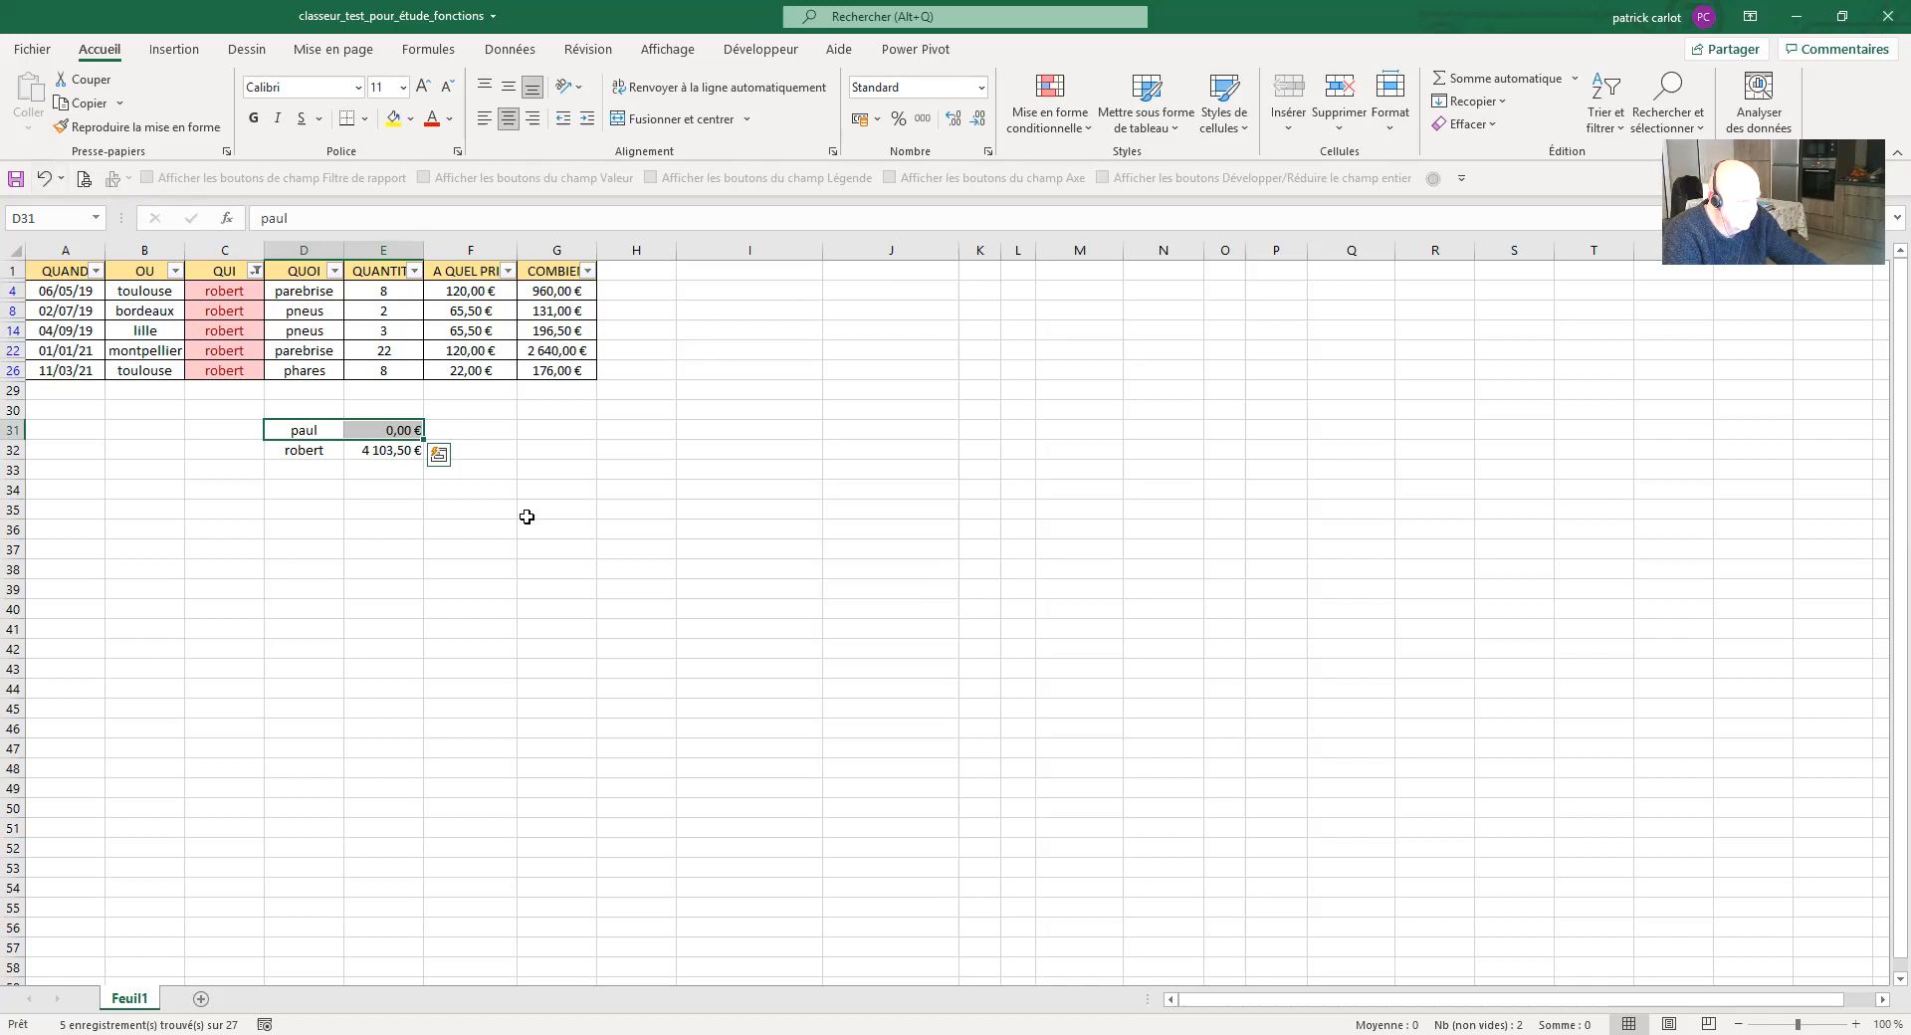
Reselect all names in the QUI filter, and restrict it to the rows of the green-highlighted person
click(256, 270)
click(59, 506)
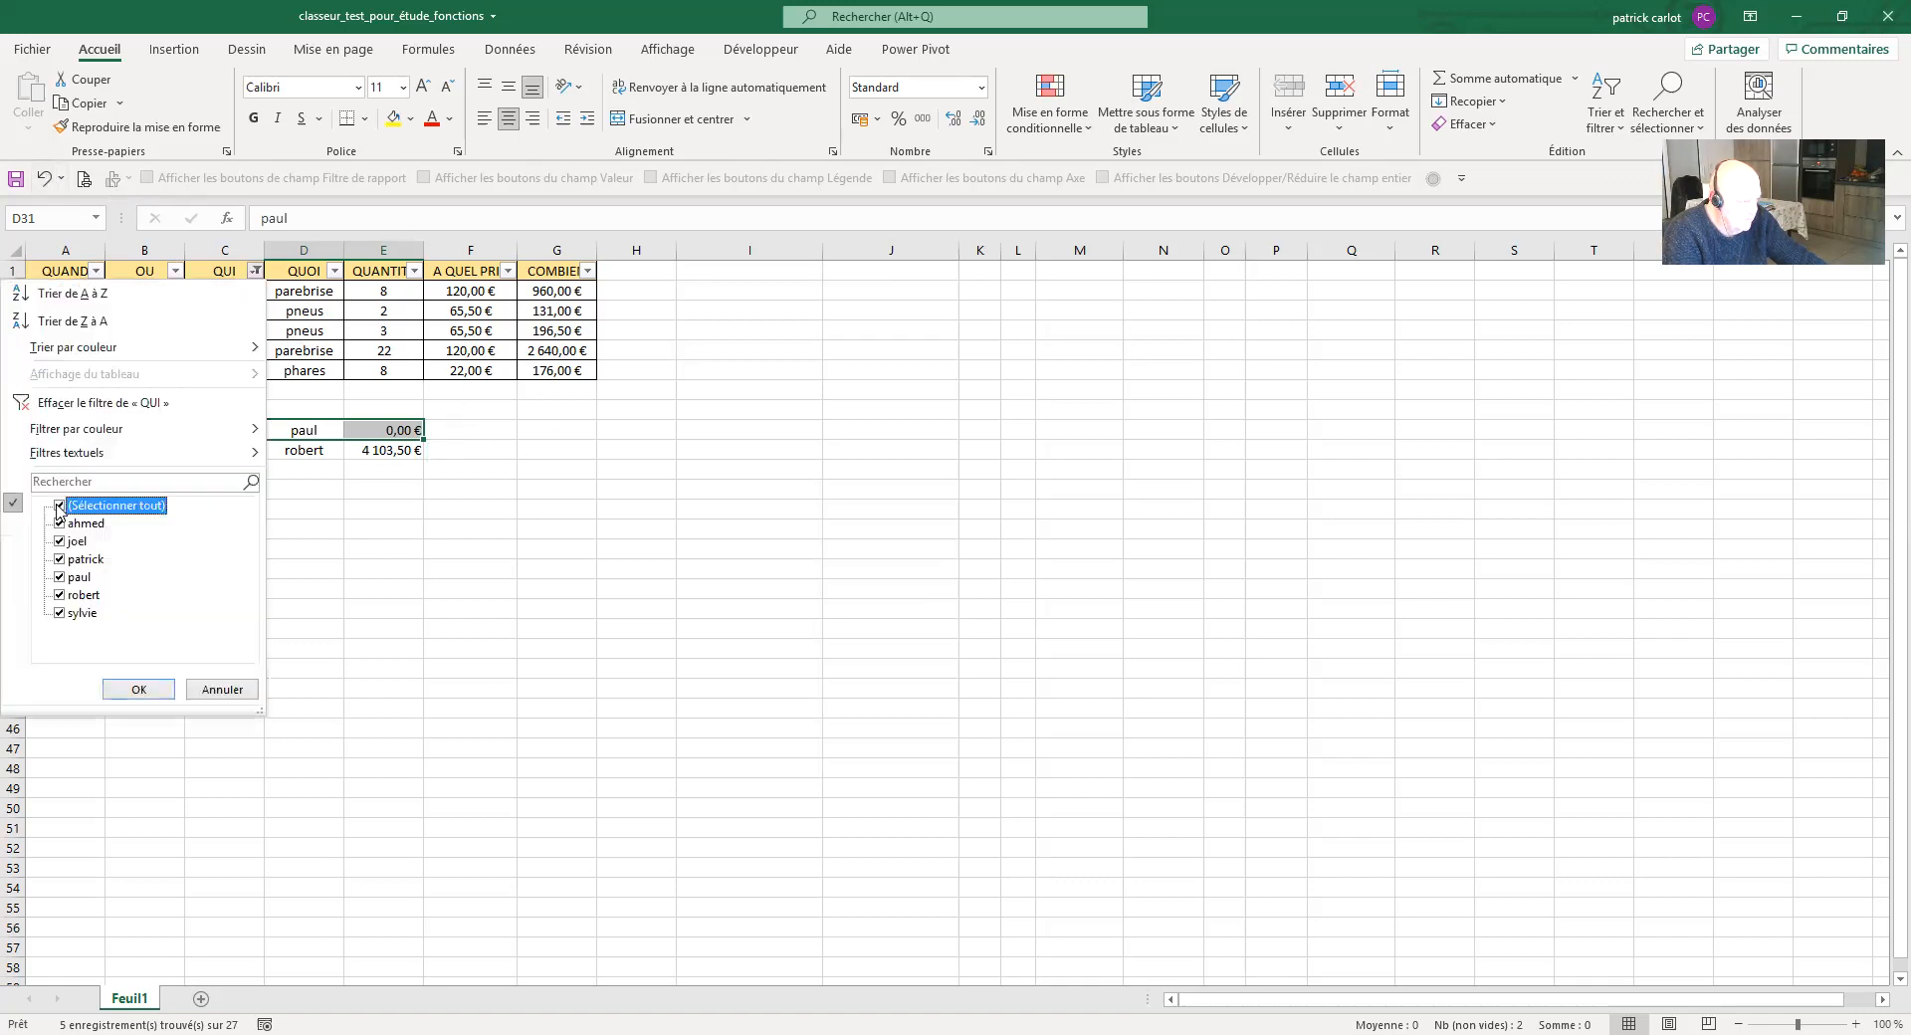
click(132, 693)
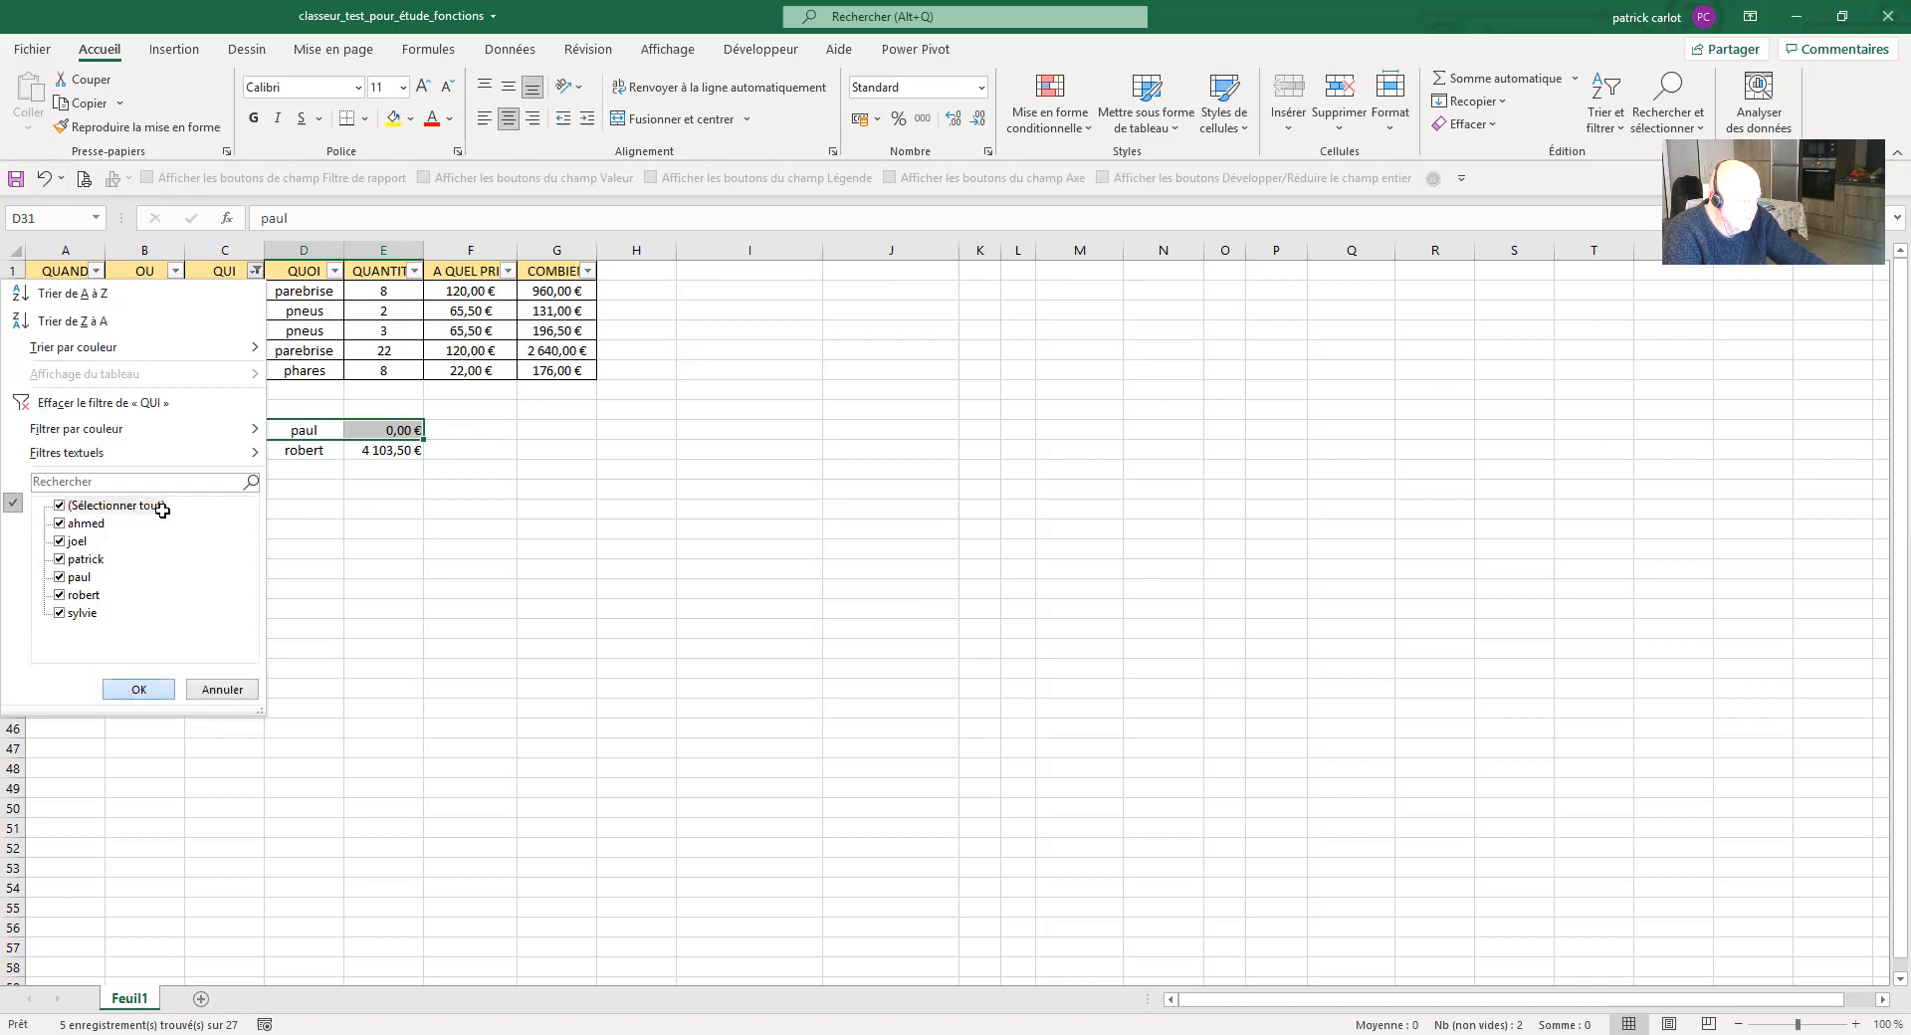
click(256, 271)
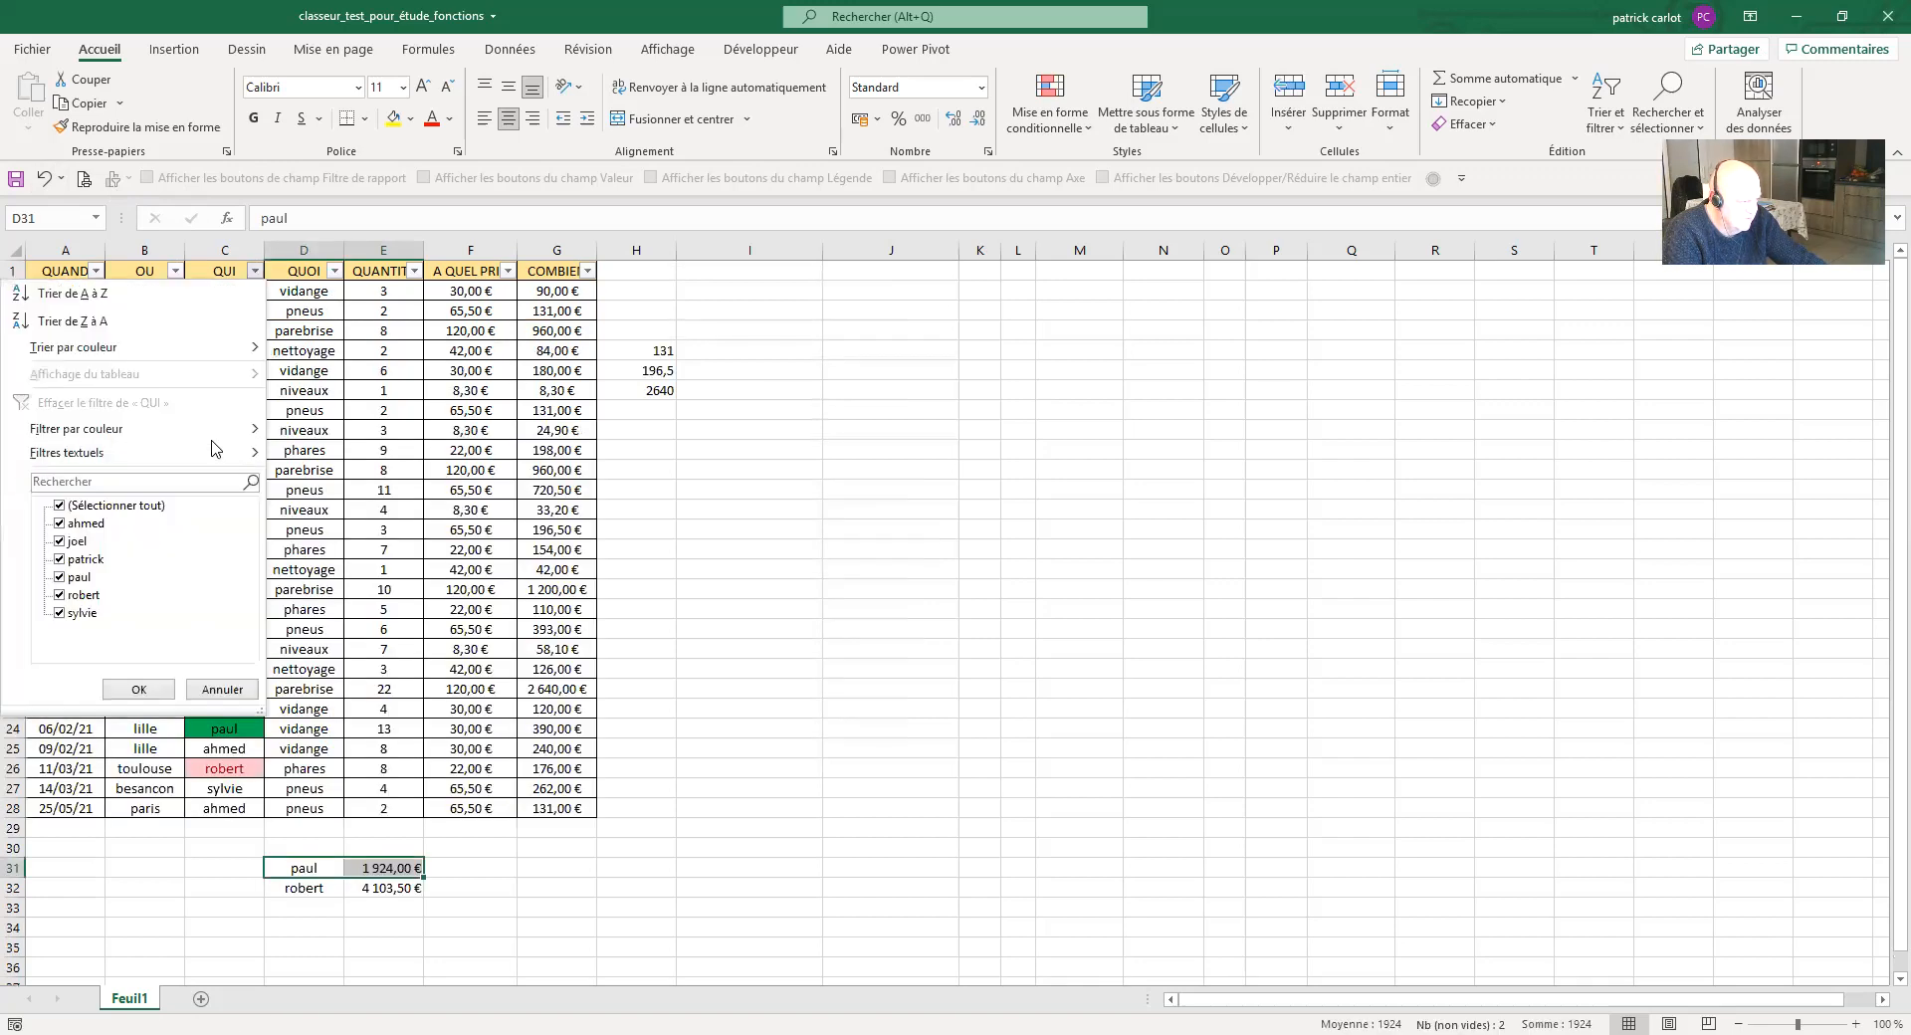
click(59, 506)
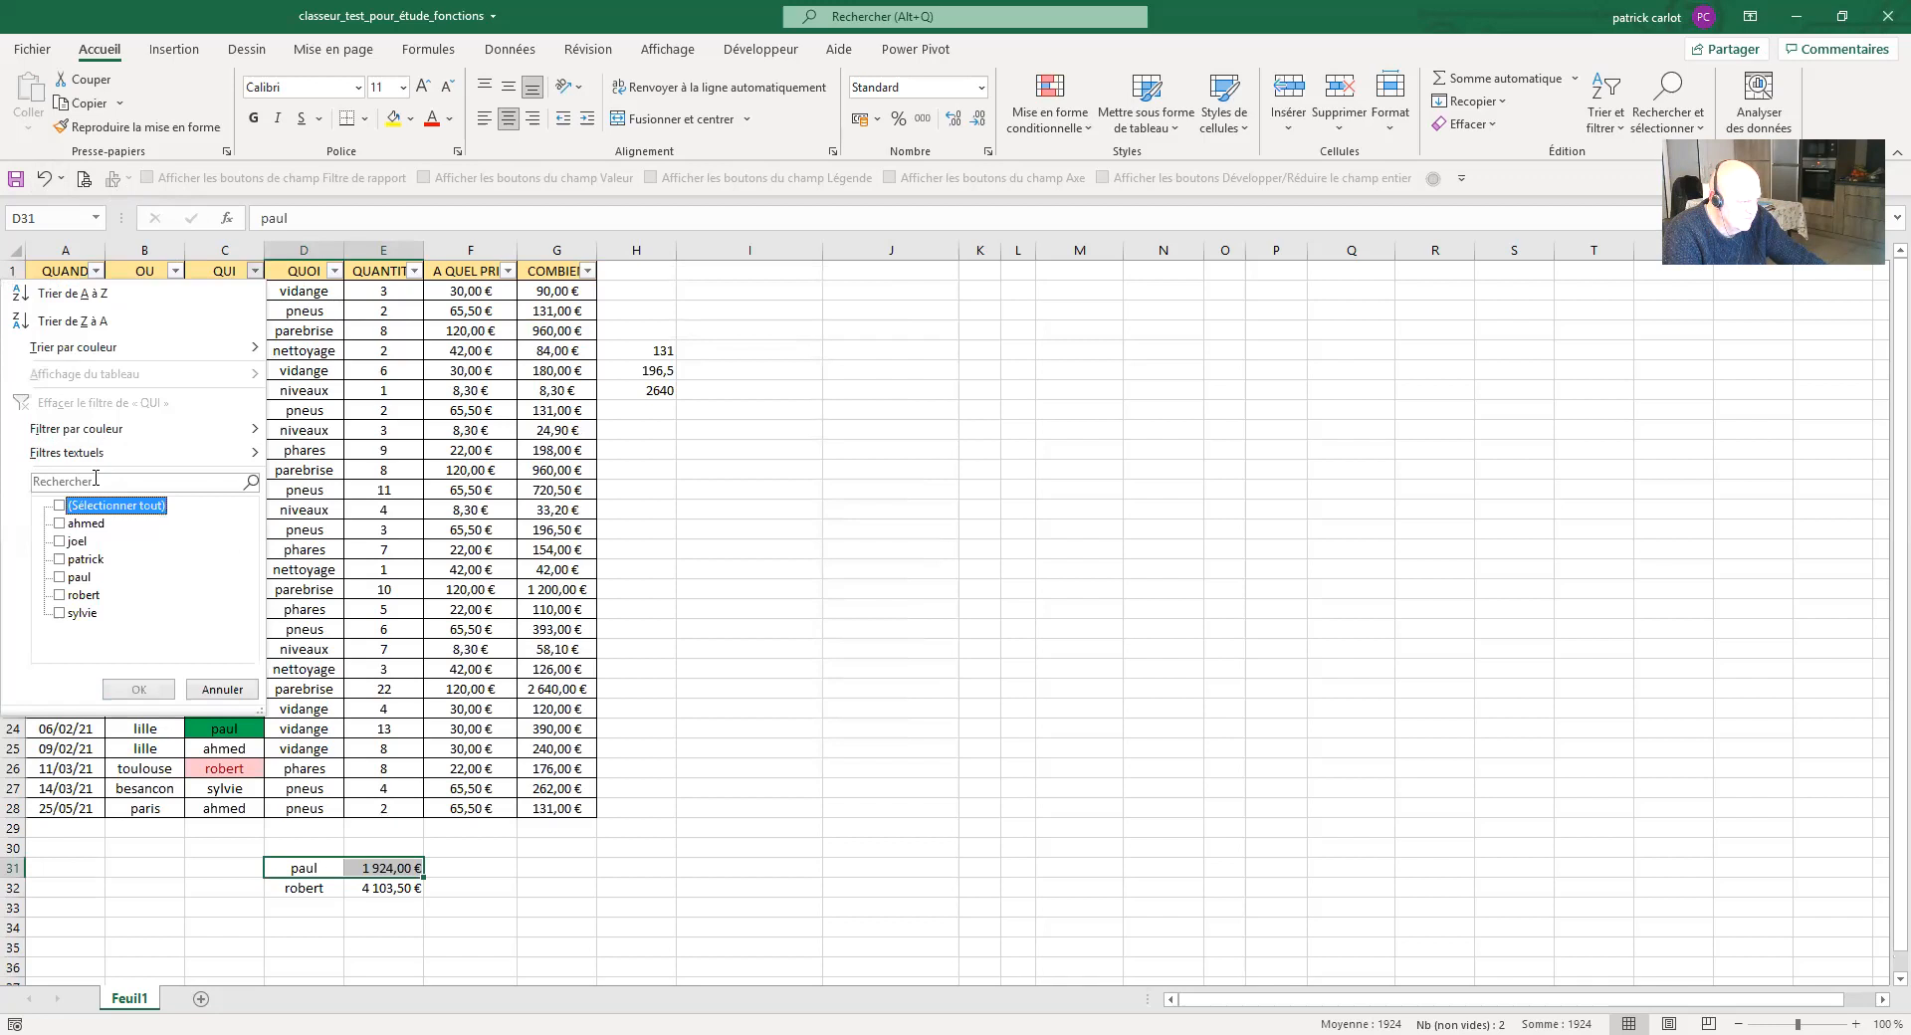
click(60, 579)
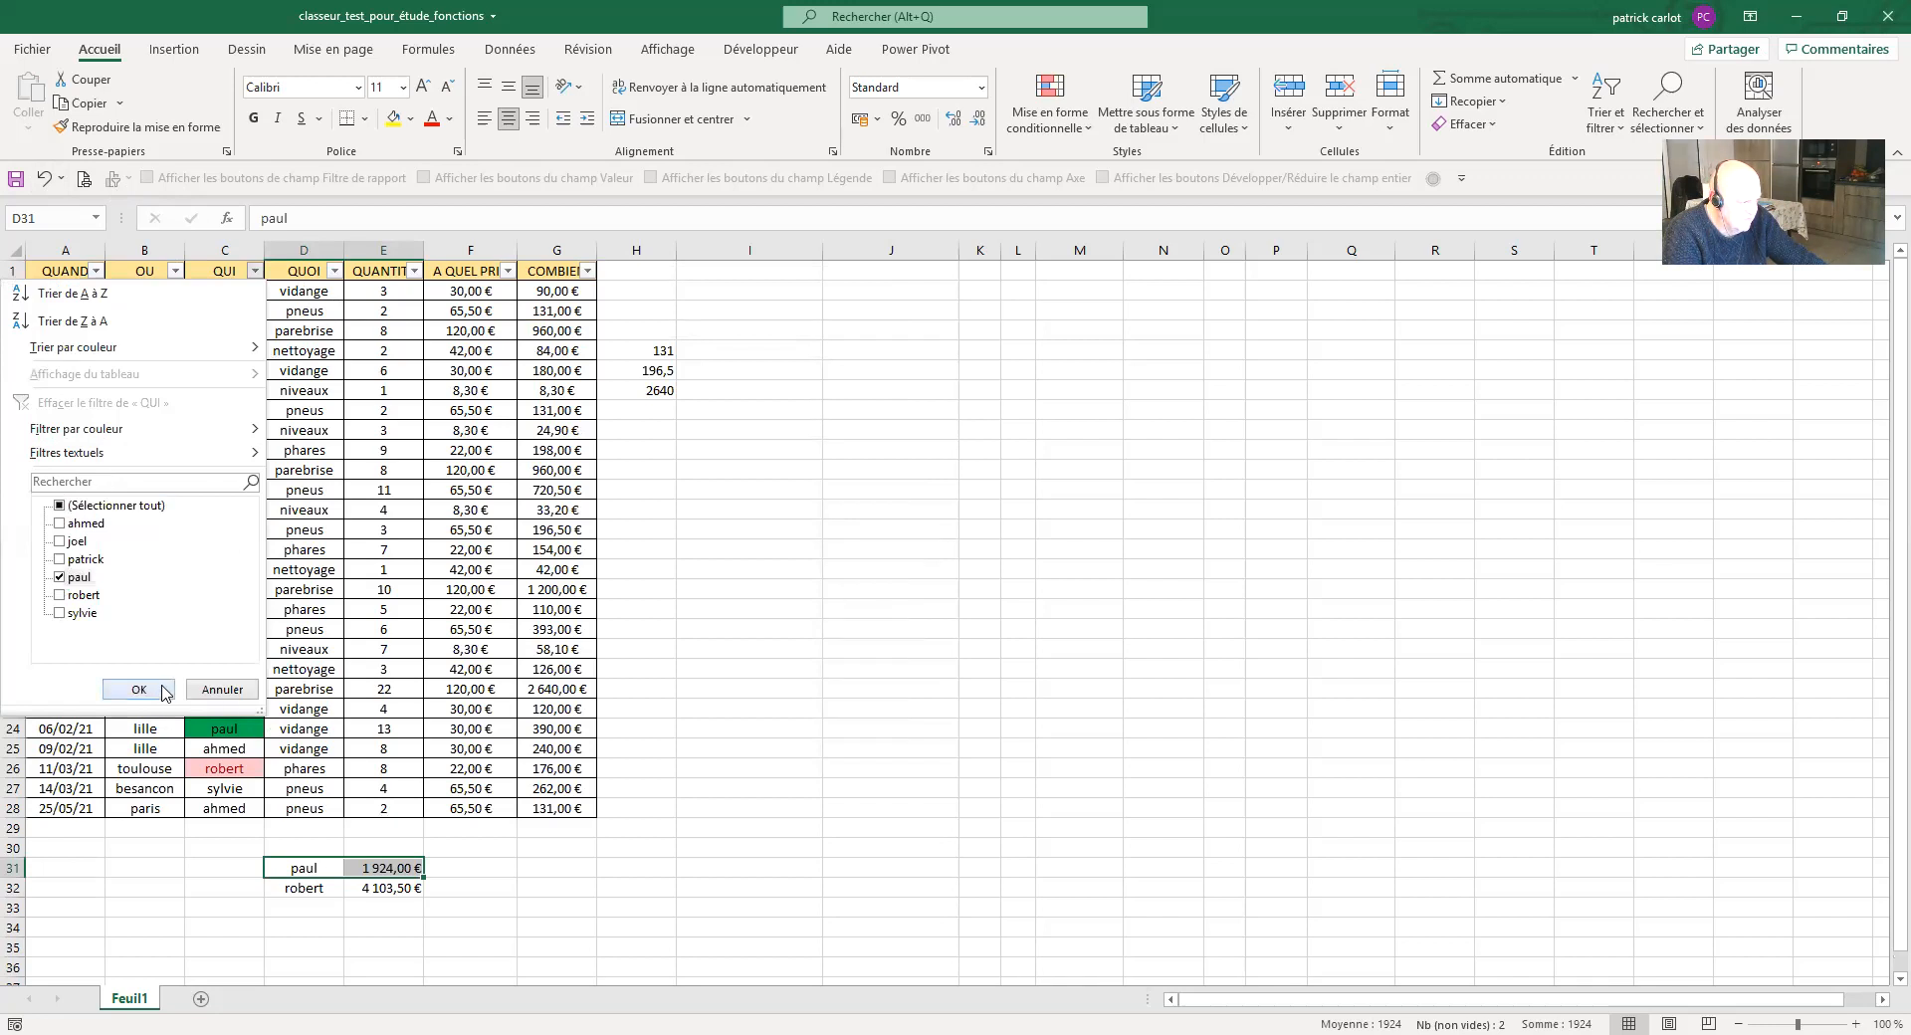
key(Return)
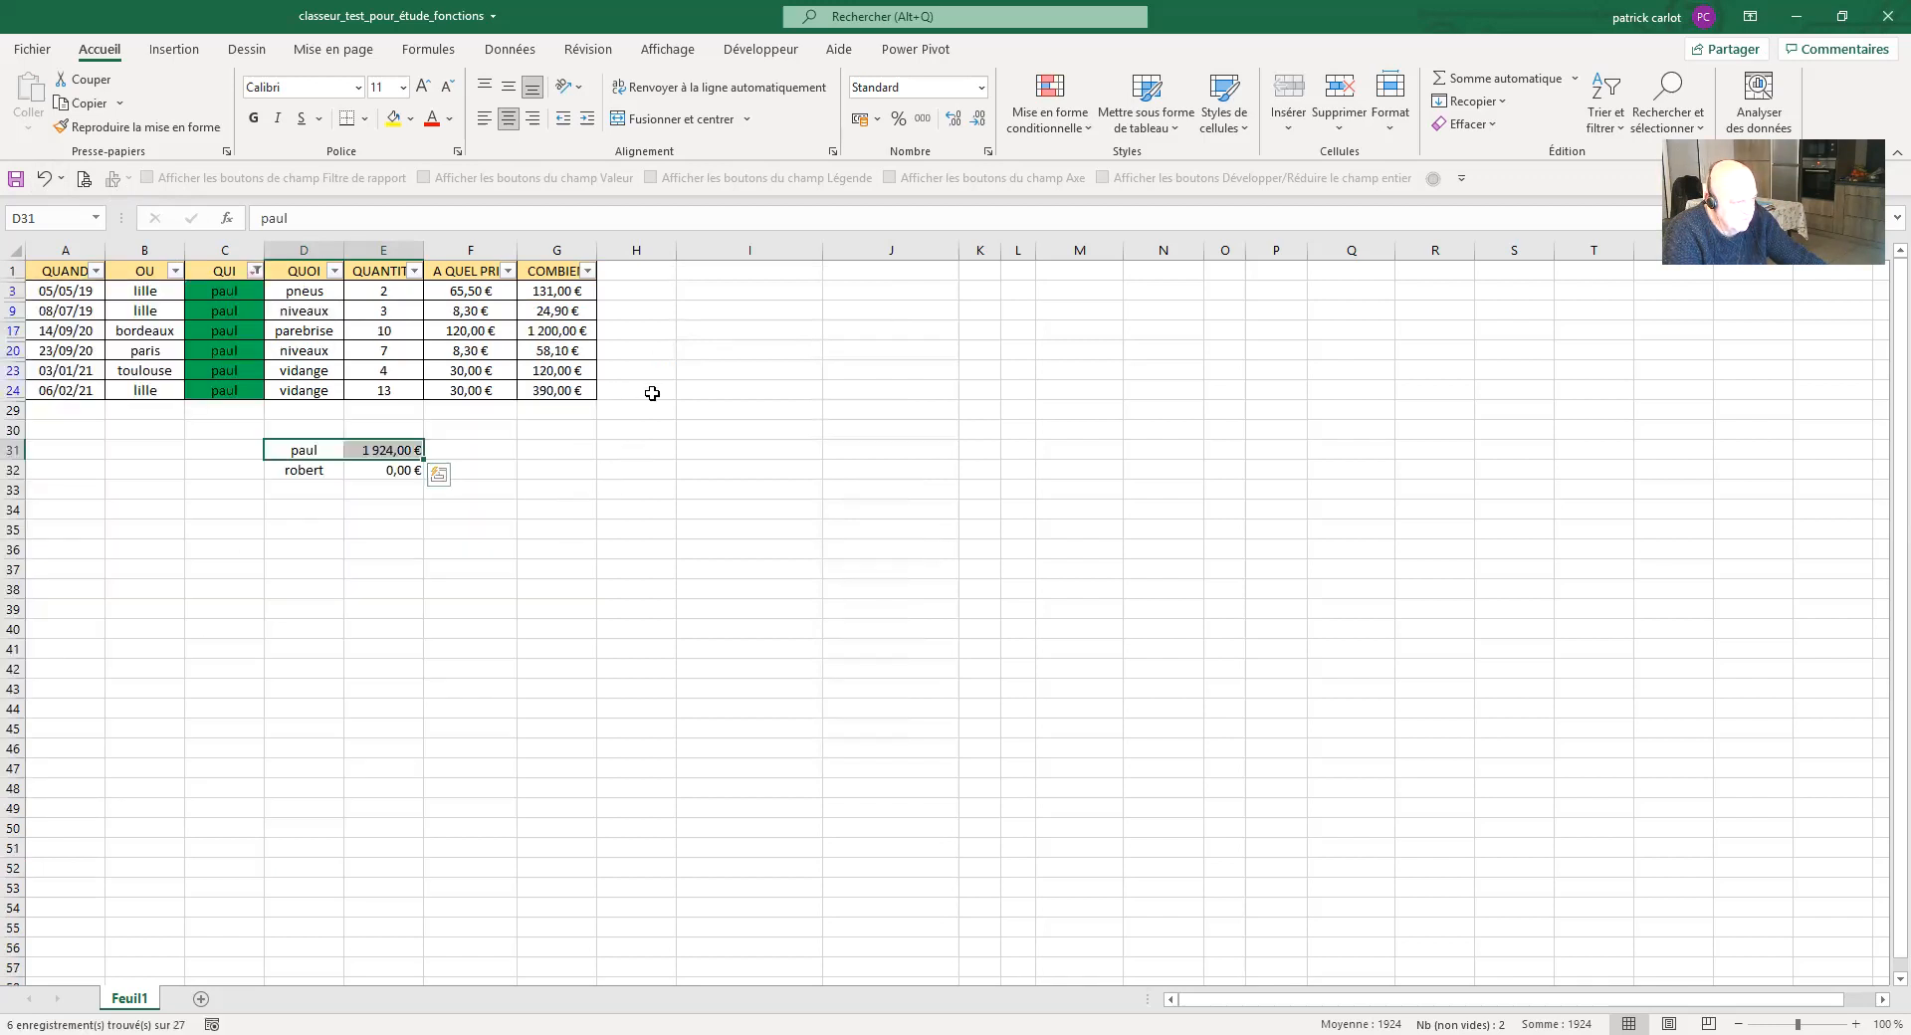
Total the filtered COMBIEN column in G29 with an automatic SOUS.TOTAL, function 9, over G2:G28
click(553, 411)
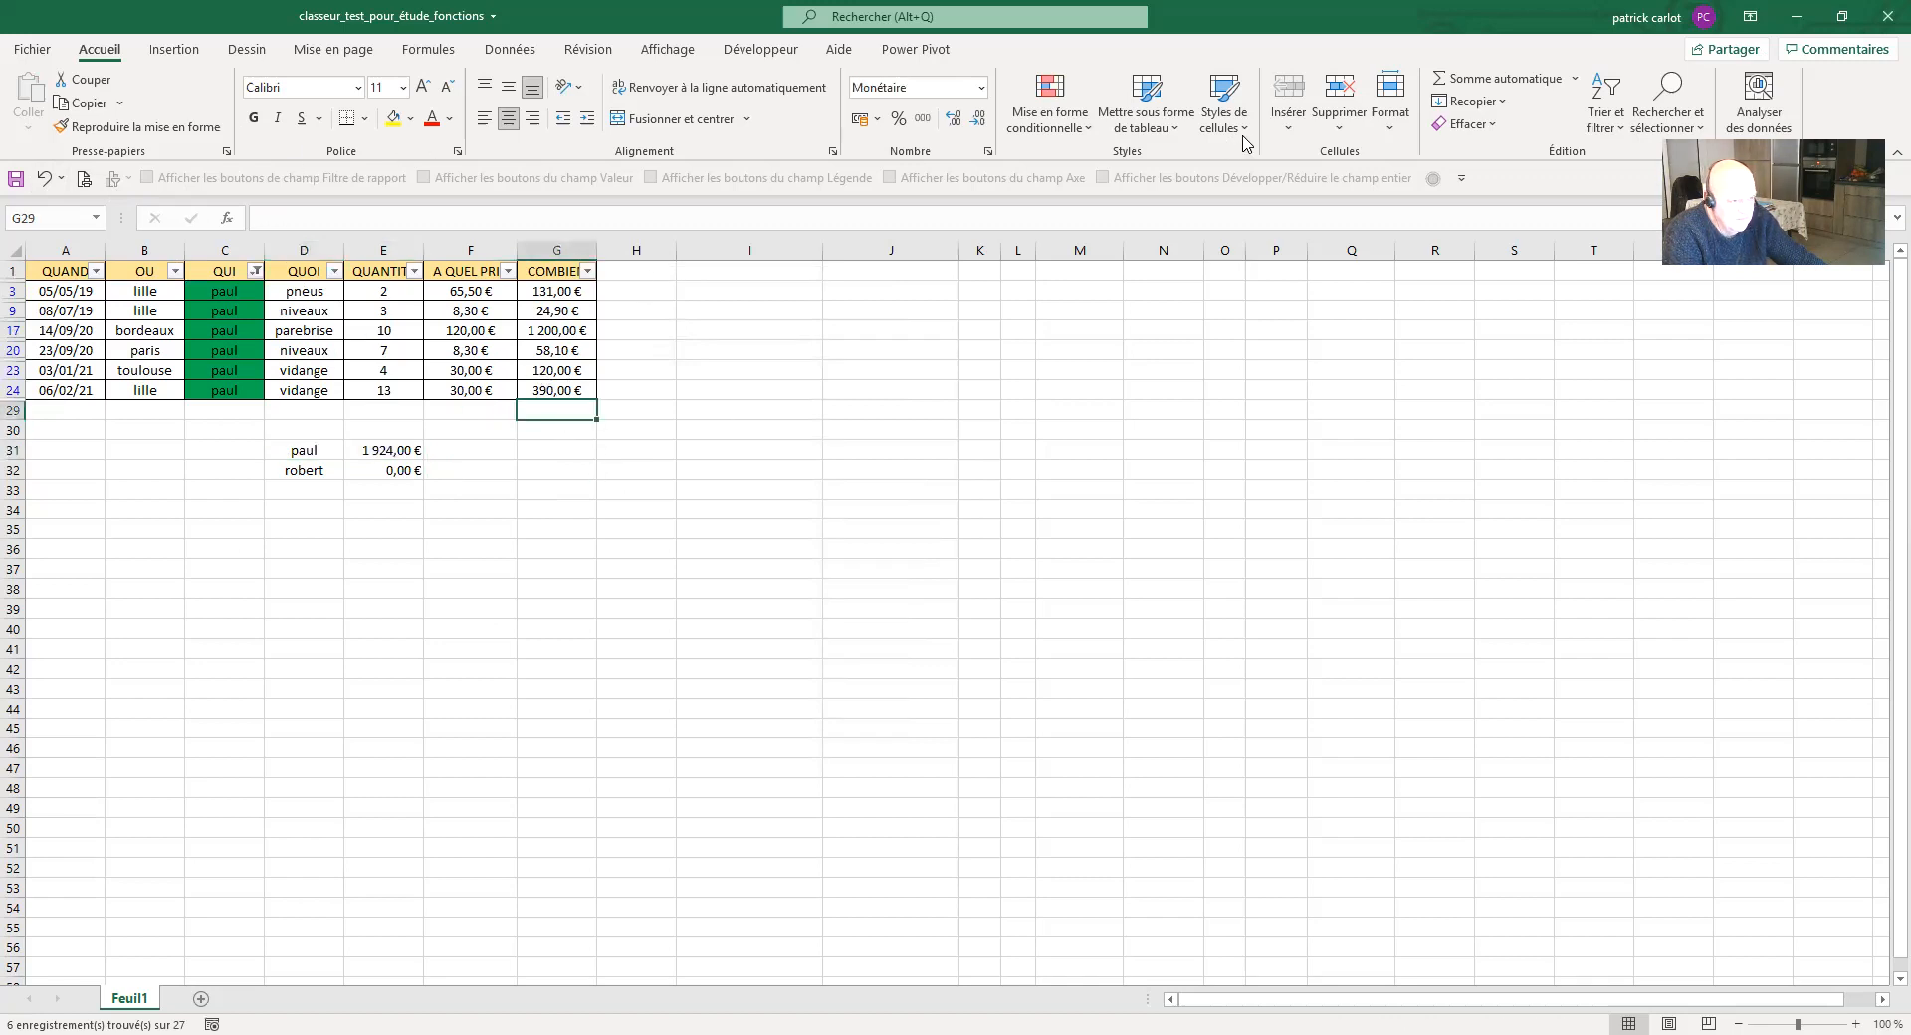
click(1470, 87)
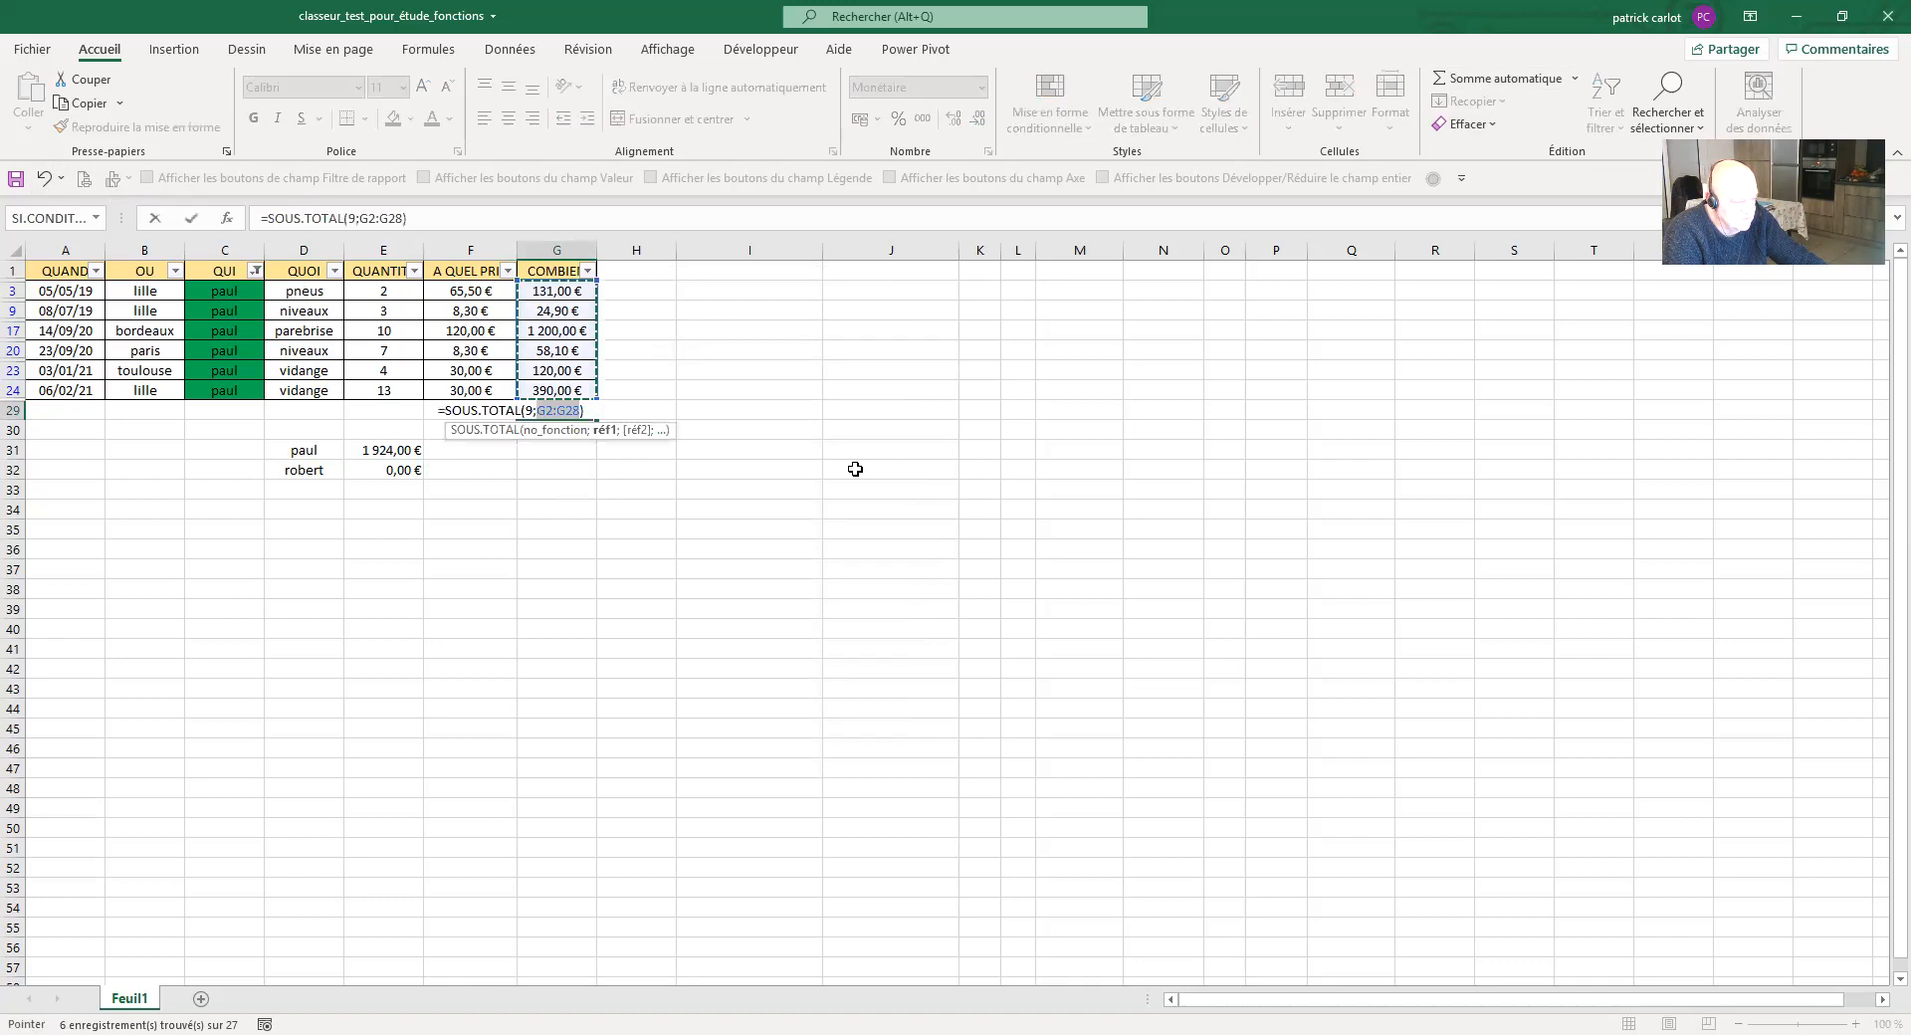
key(Return)
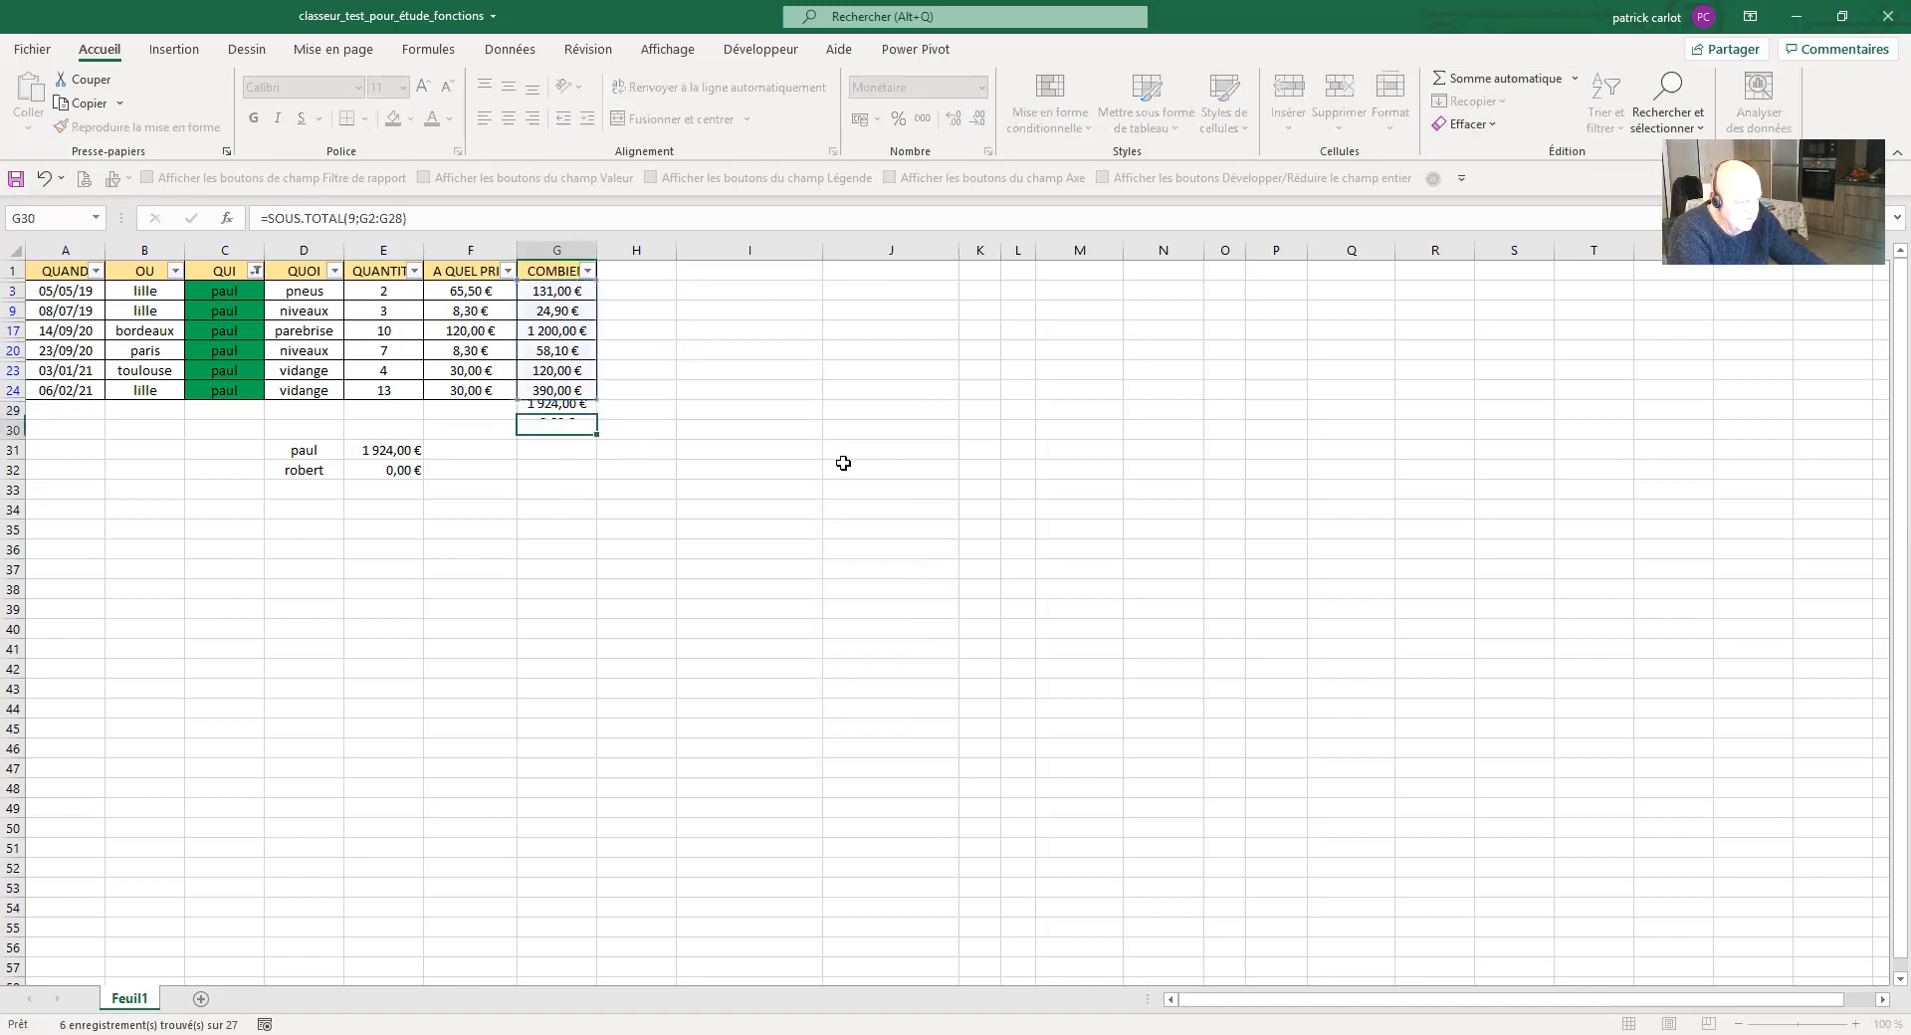